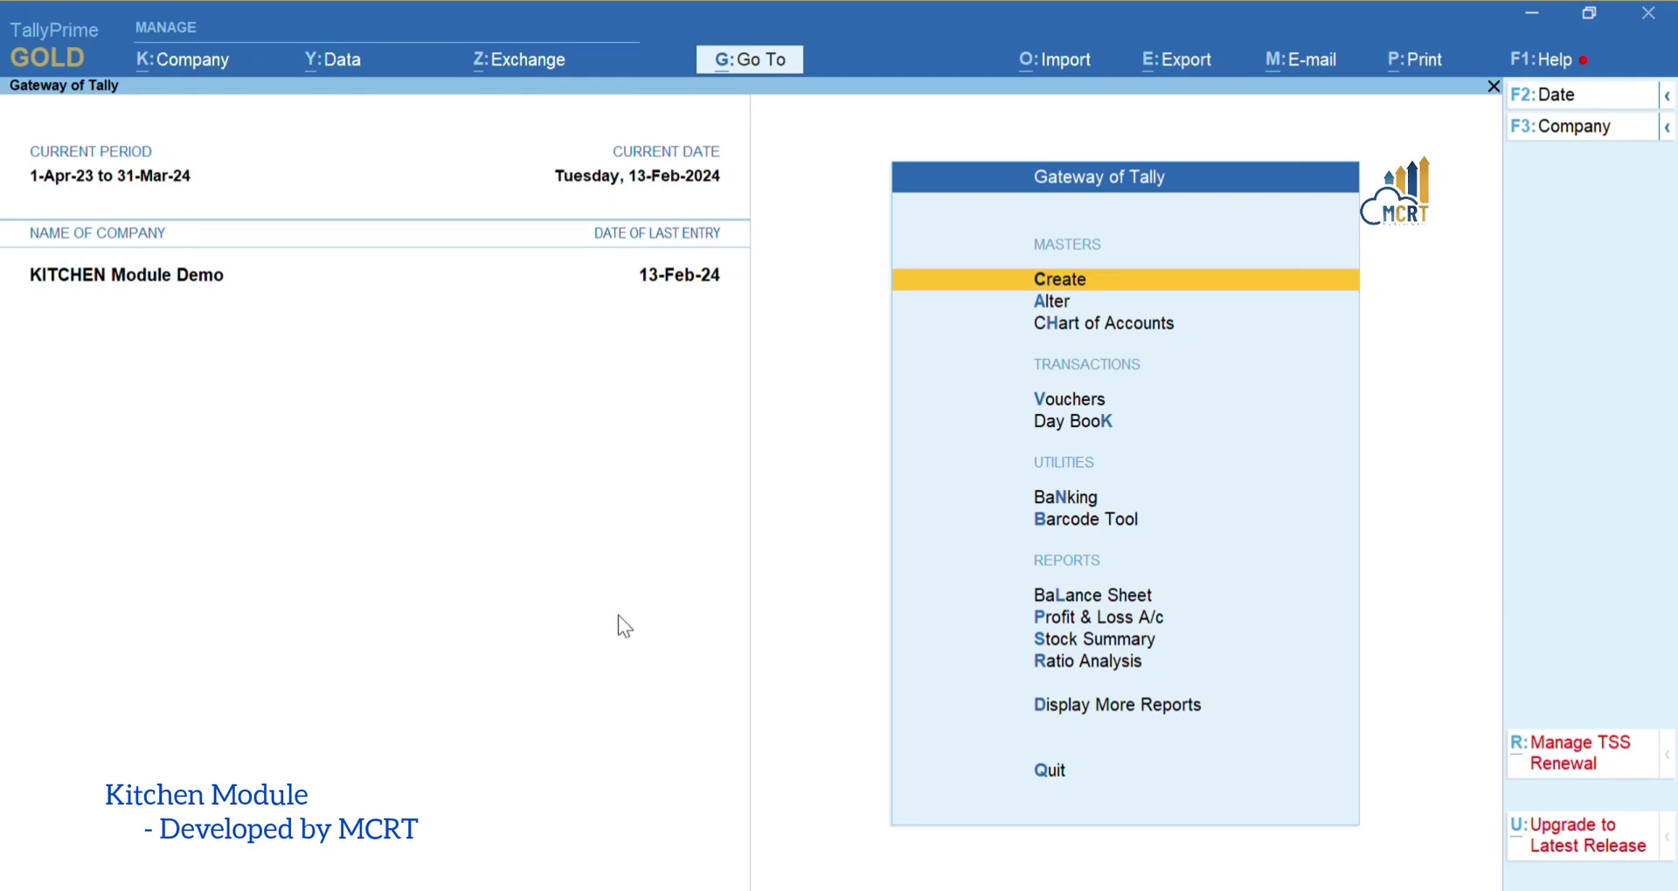
Open the creation form for a new stock item master
key("Return")
key("Down")
key("Down")
key("Down")
key("Down")
key("Down")
key("Down")
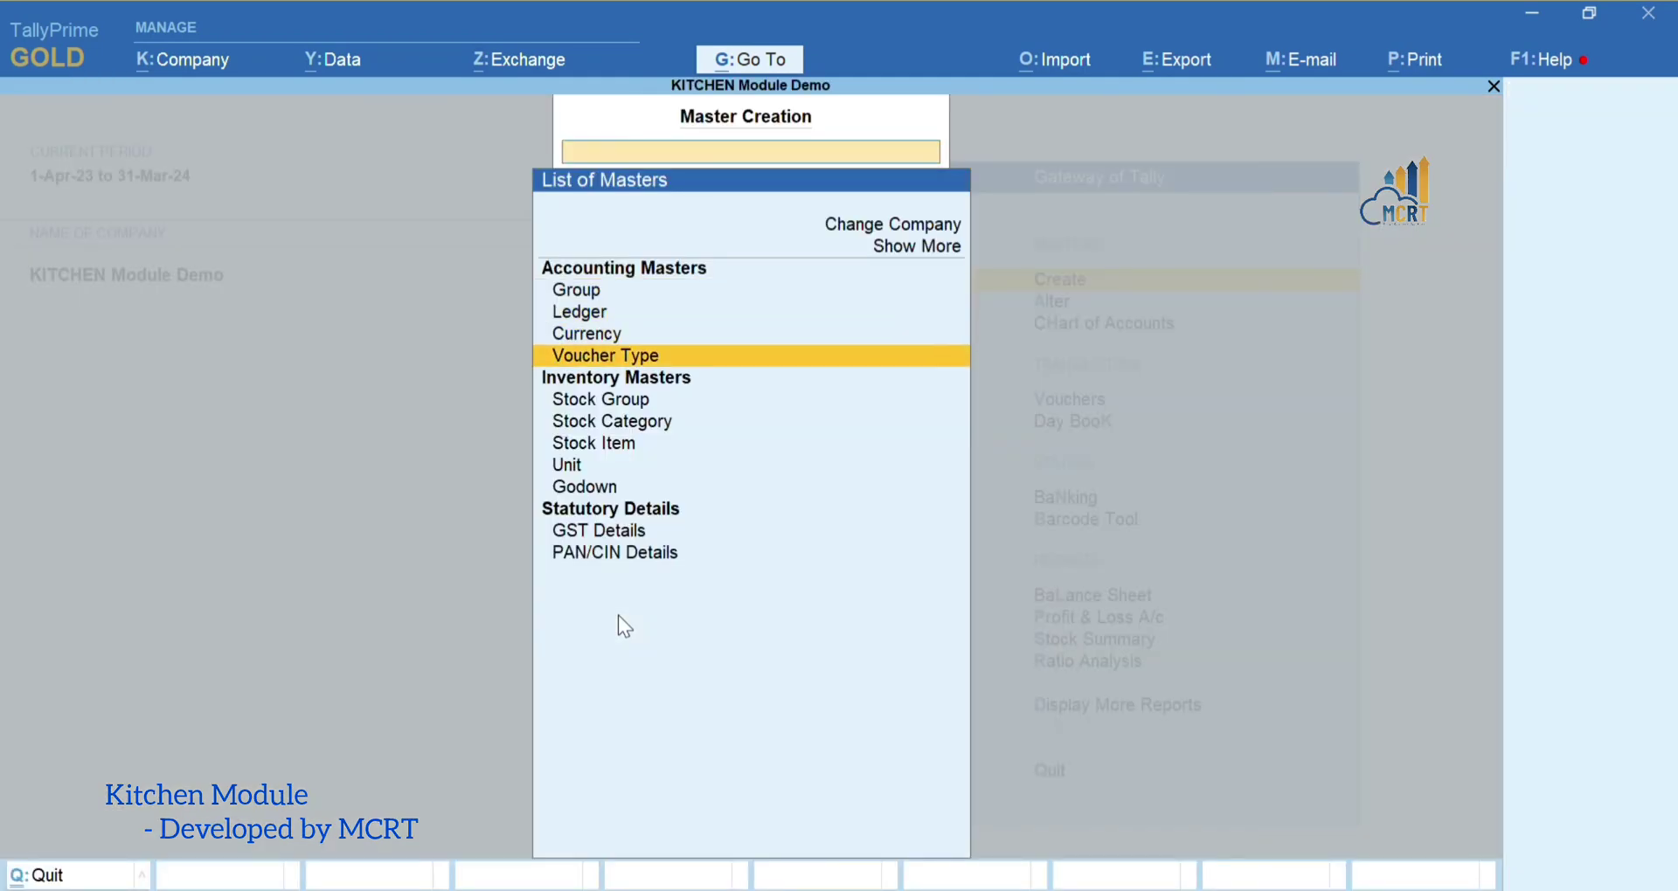
key("Return")
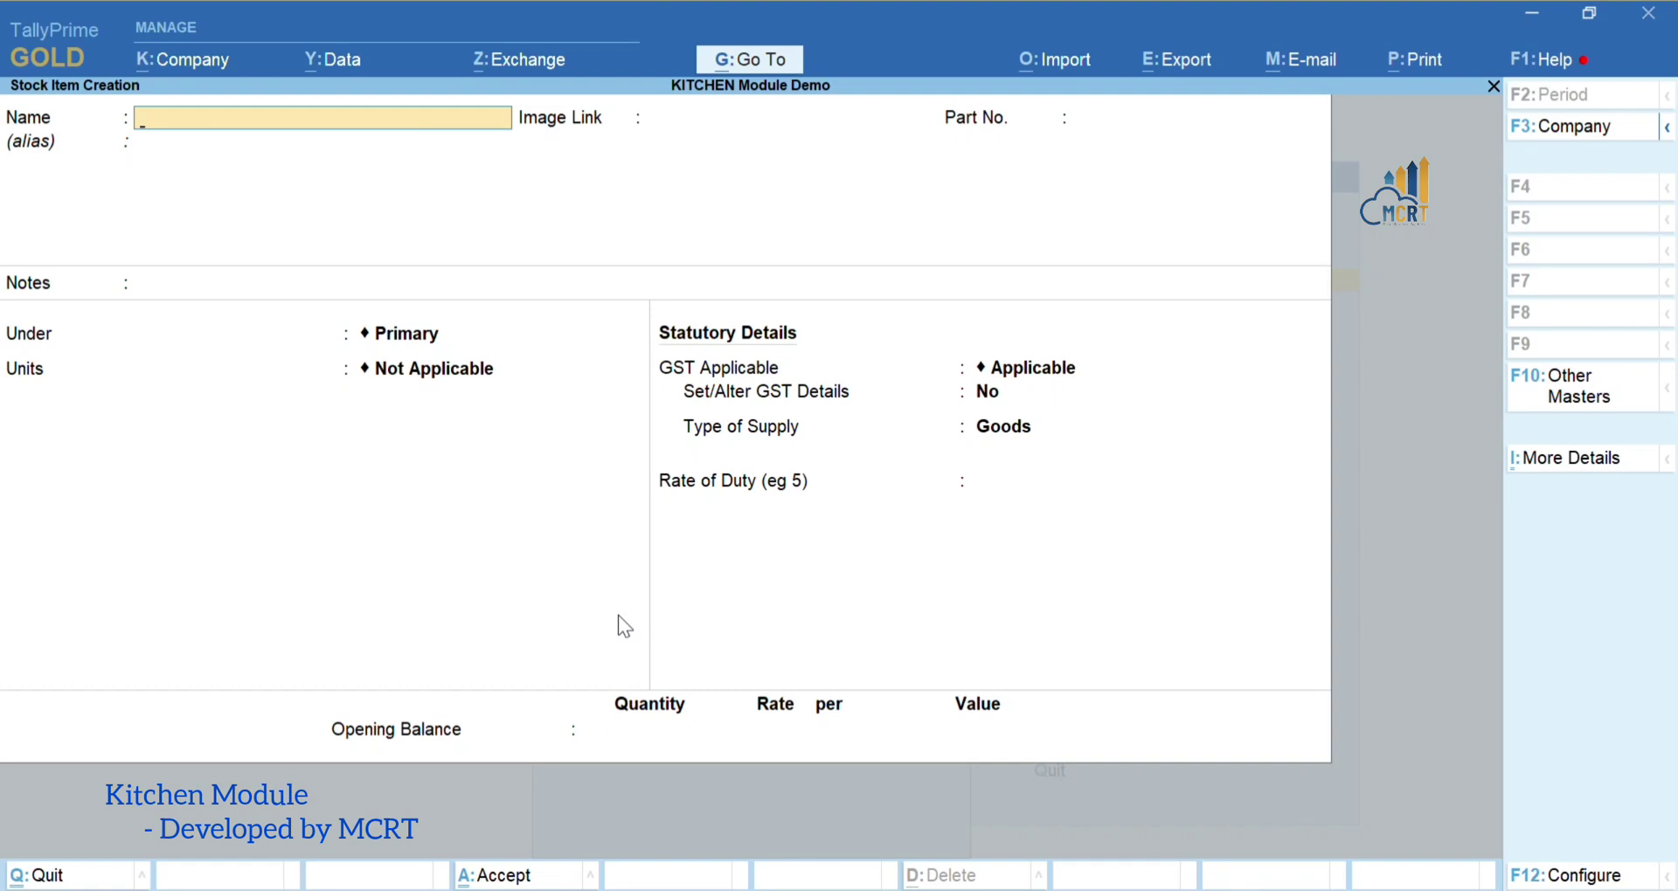
Name the new stock item Spoon, leaving the alias and notes empty
type("Spoon")
key("Return")
key("Return")
key("Return")
key("Return")
key("Return")
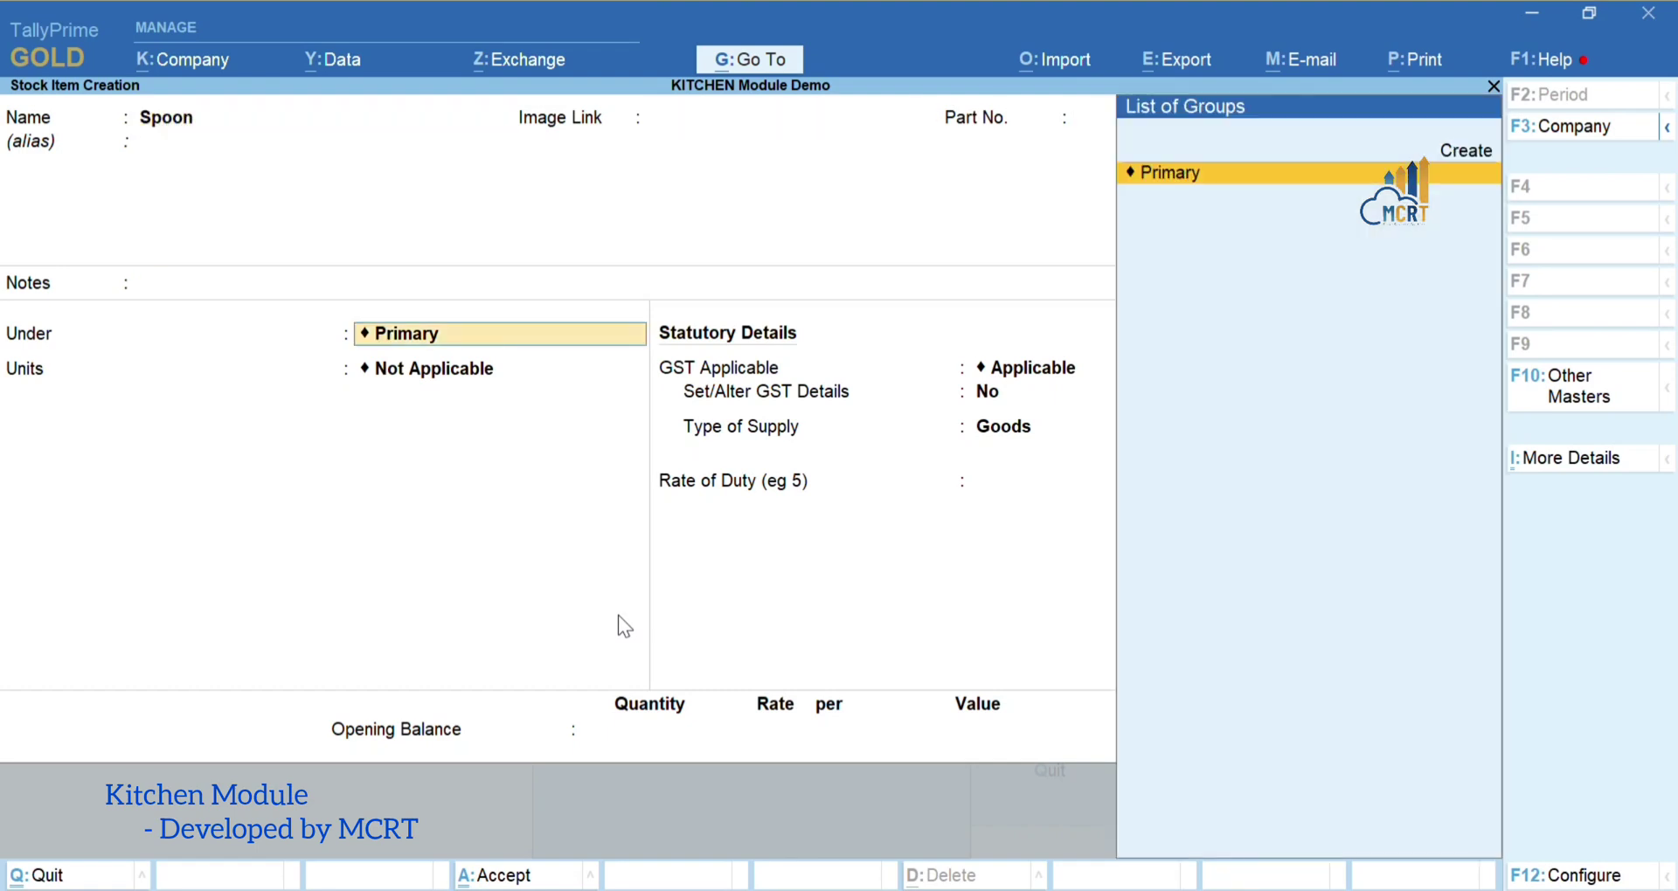
Set the Spoon item's unit to PCS with kgs as alternate unit, where 10 kgs equals 1000 PCS
key("Down")
key("Down")
key("Down")
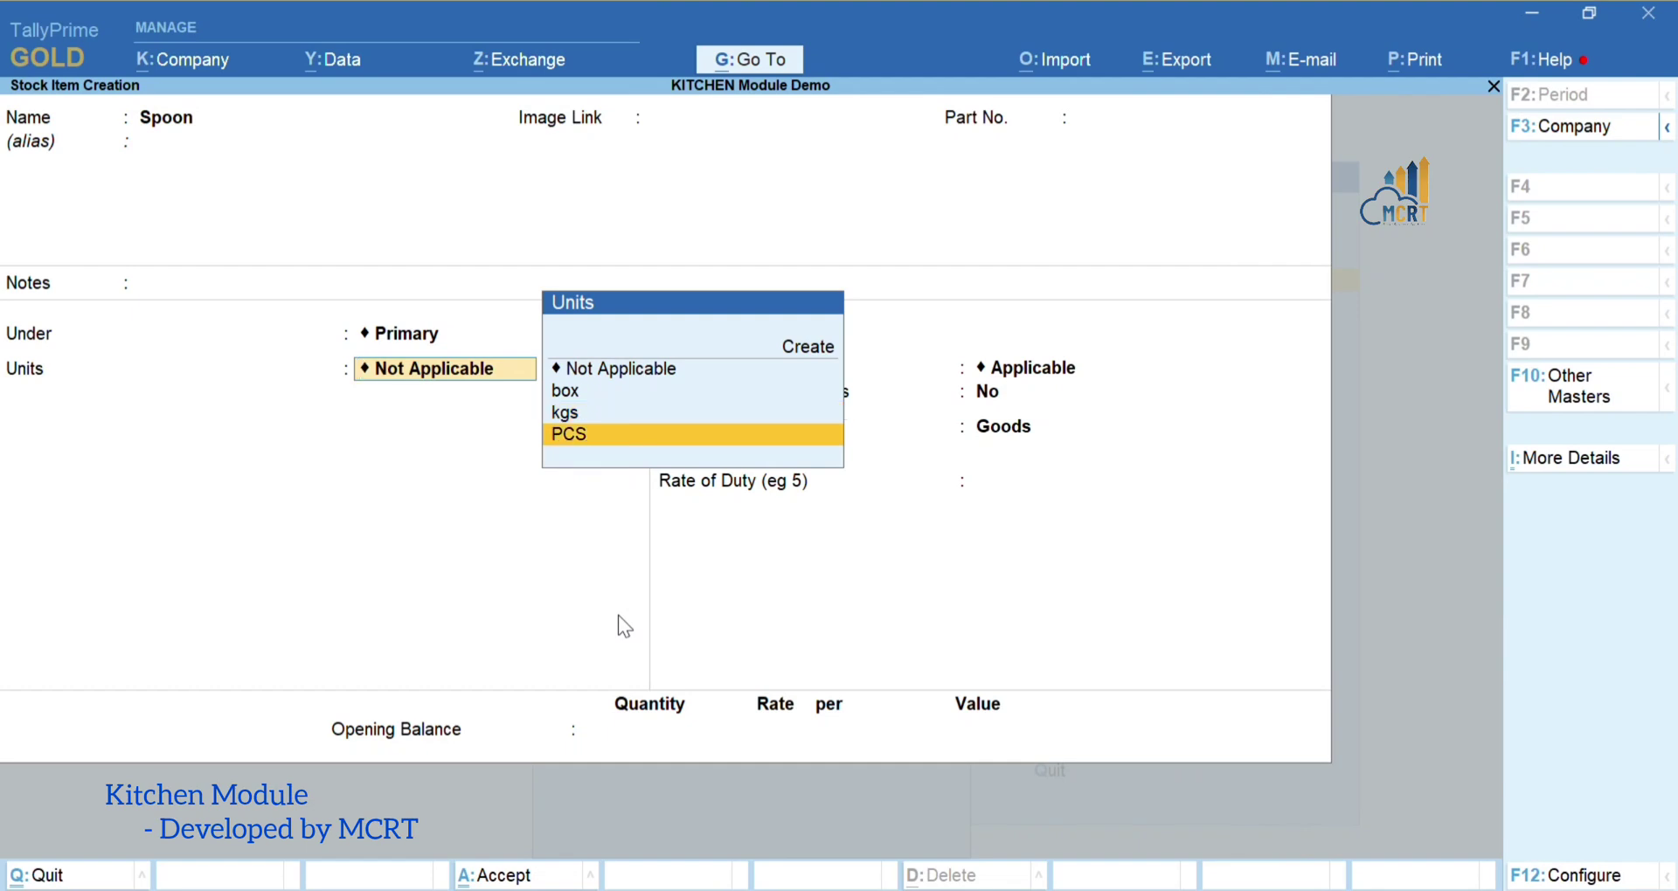
key("Return")
key("Down")
key("Down")
key("Return")
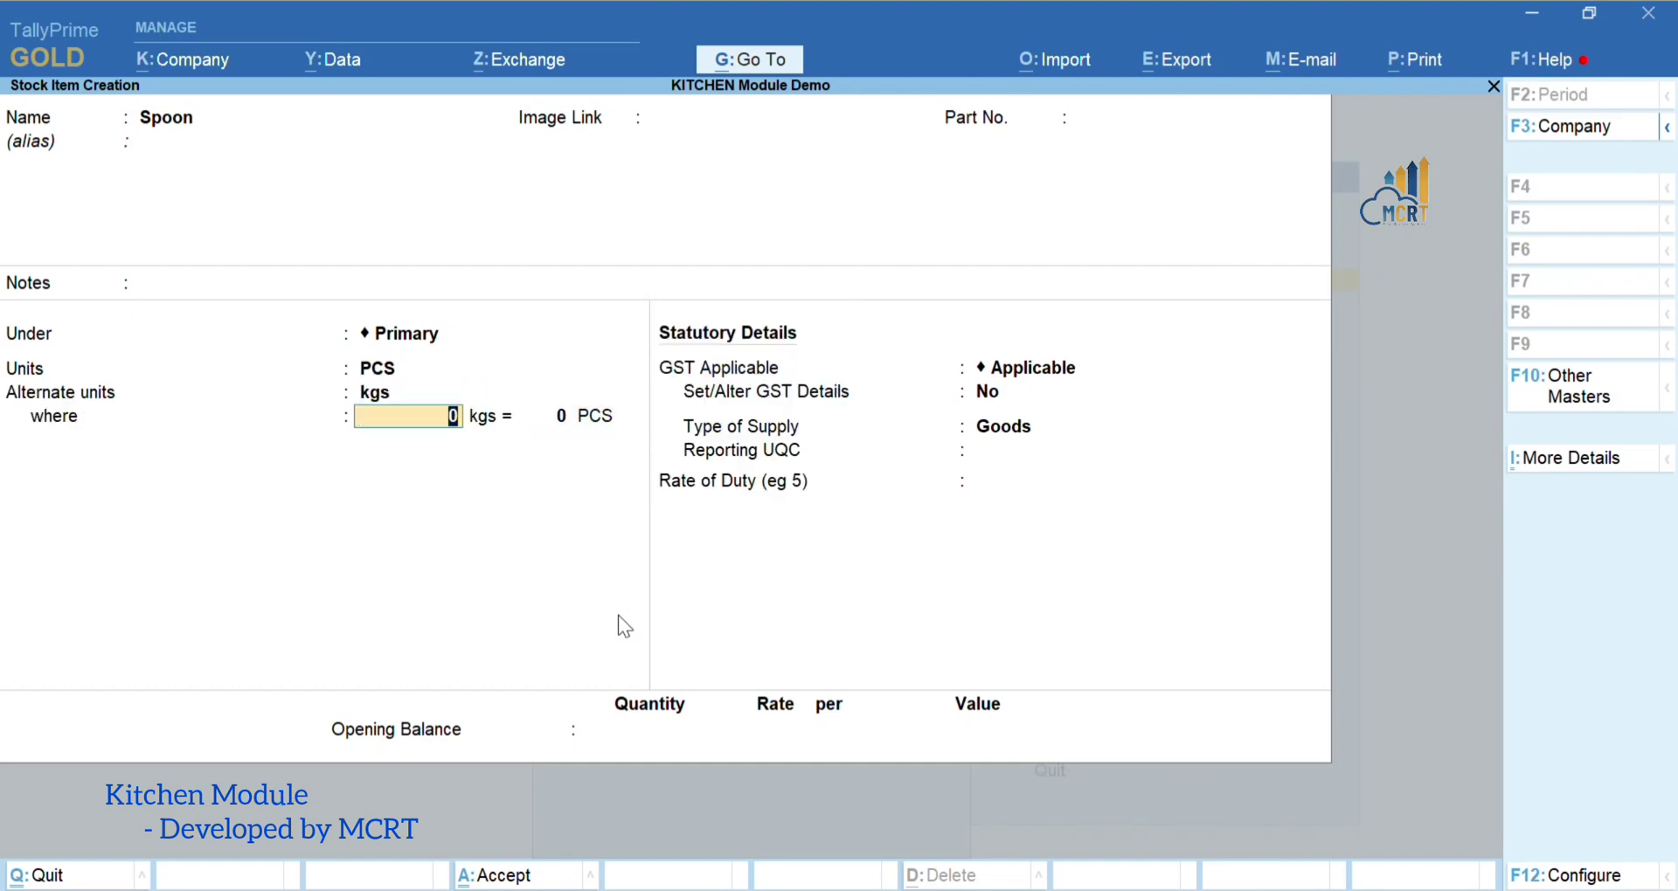
type("10")
key("Return")
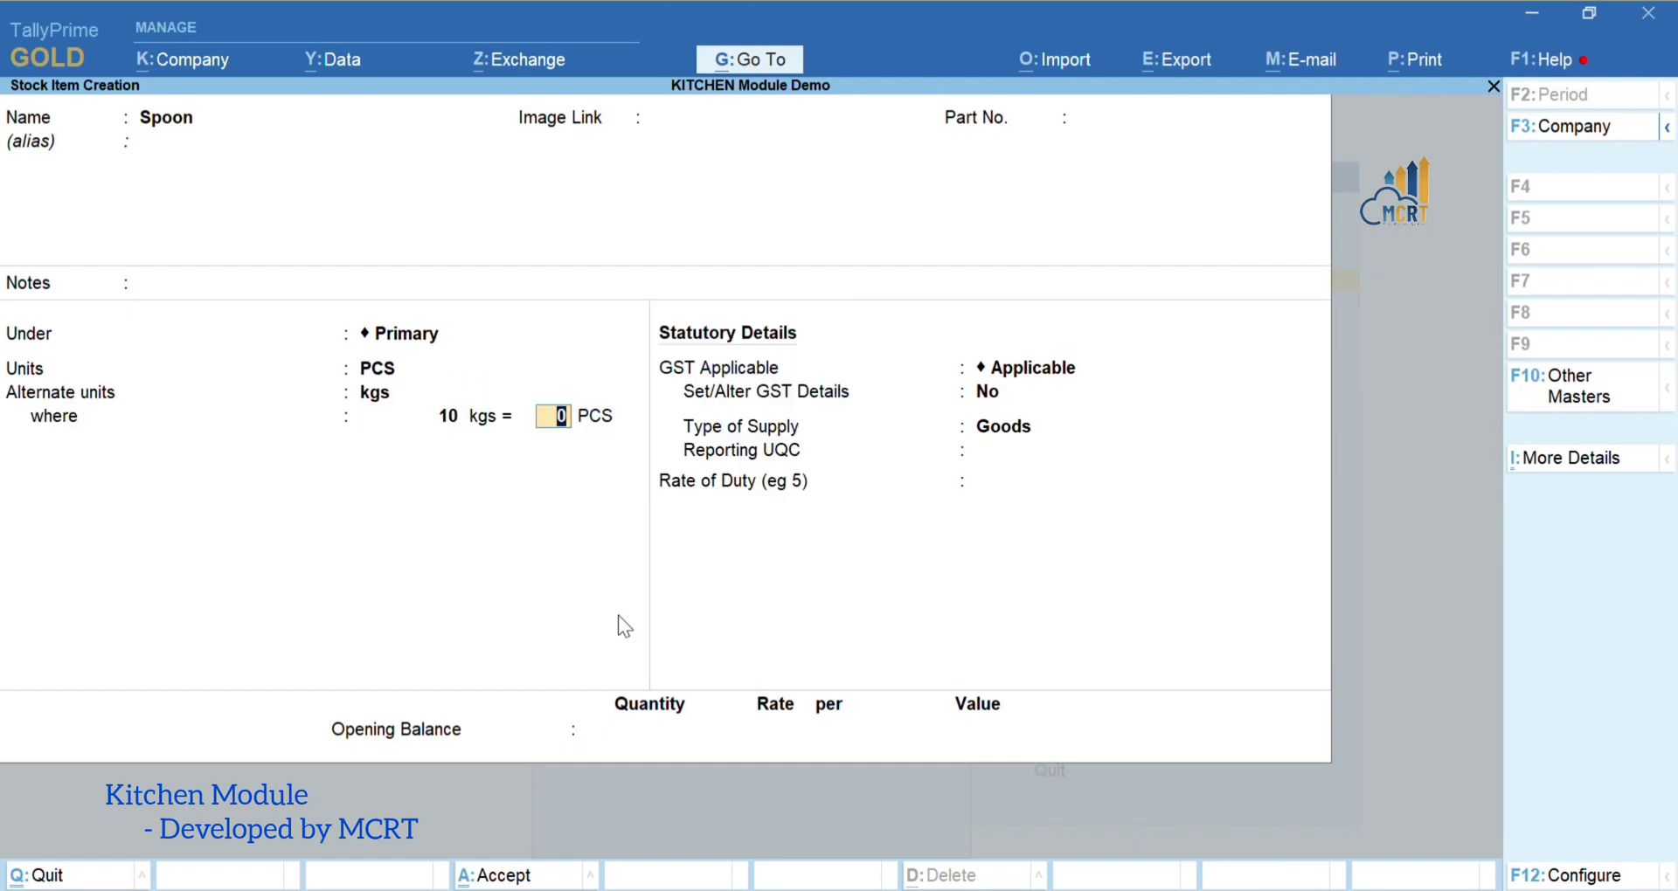
type("1000")
key("Return")
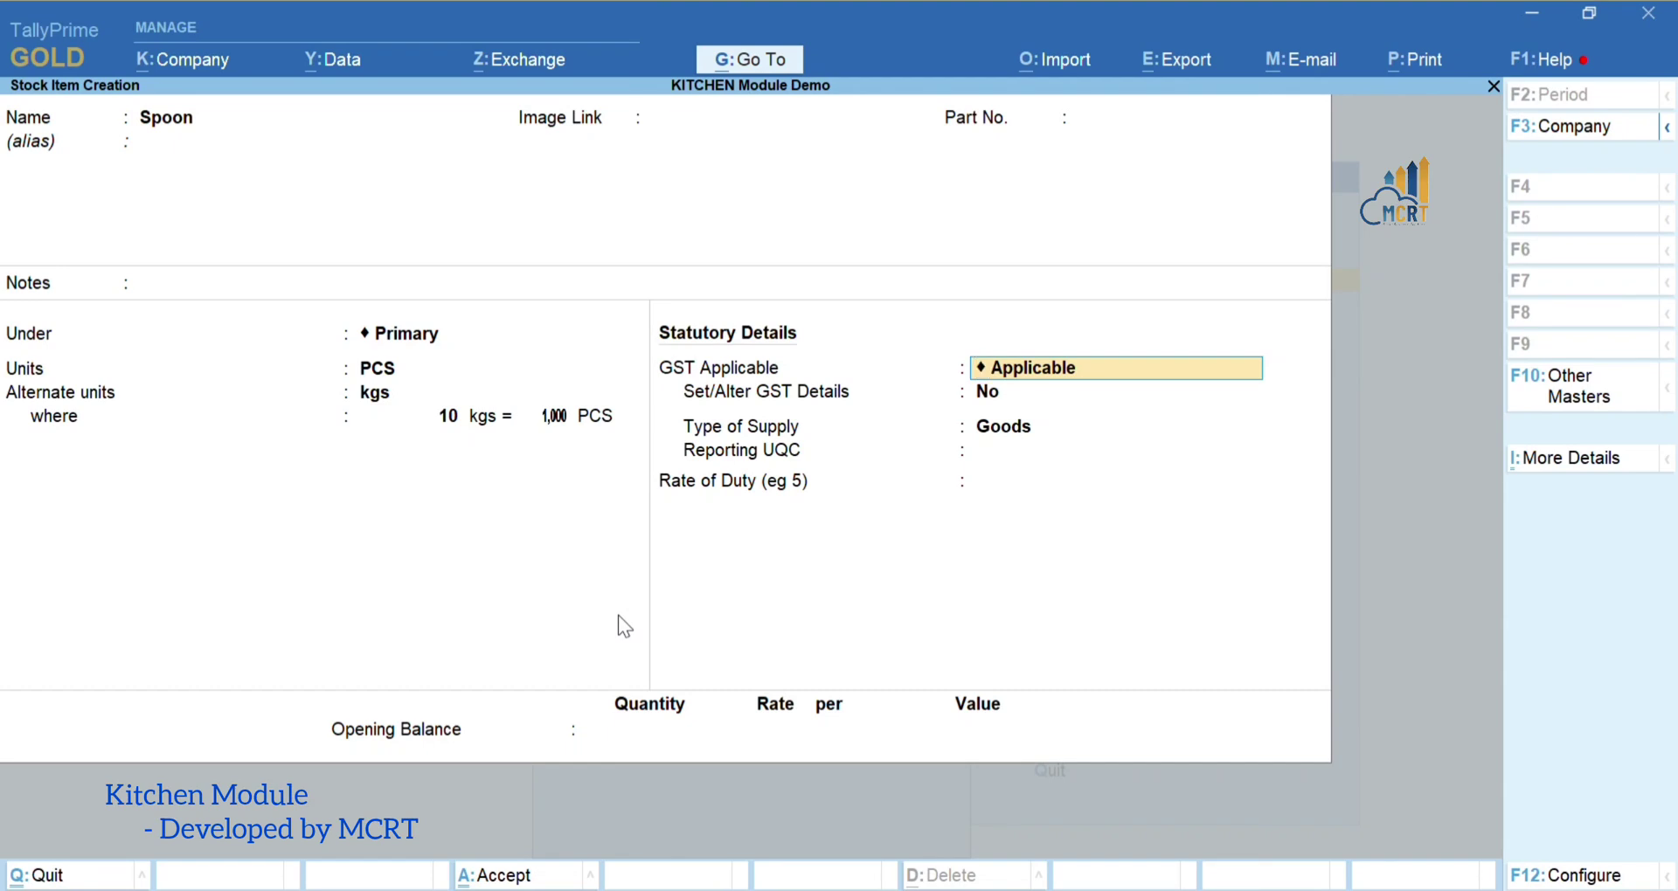
Discard the unsaved Spoon stock item and return to the Gateway of Tally without quitting
key("Escape")
key("Escape")
key("Return")
key("Escape")
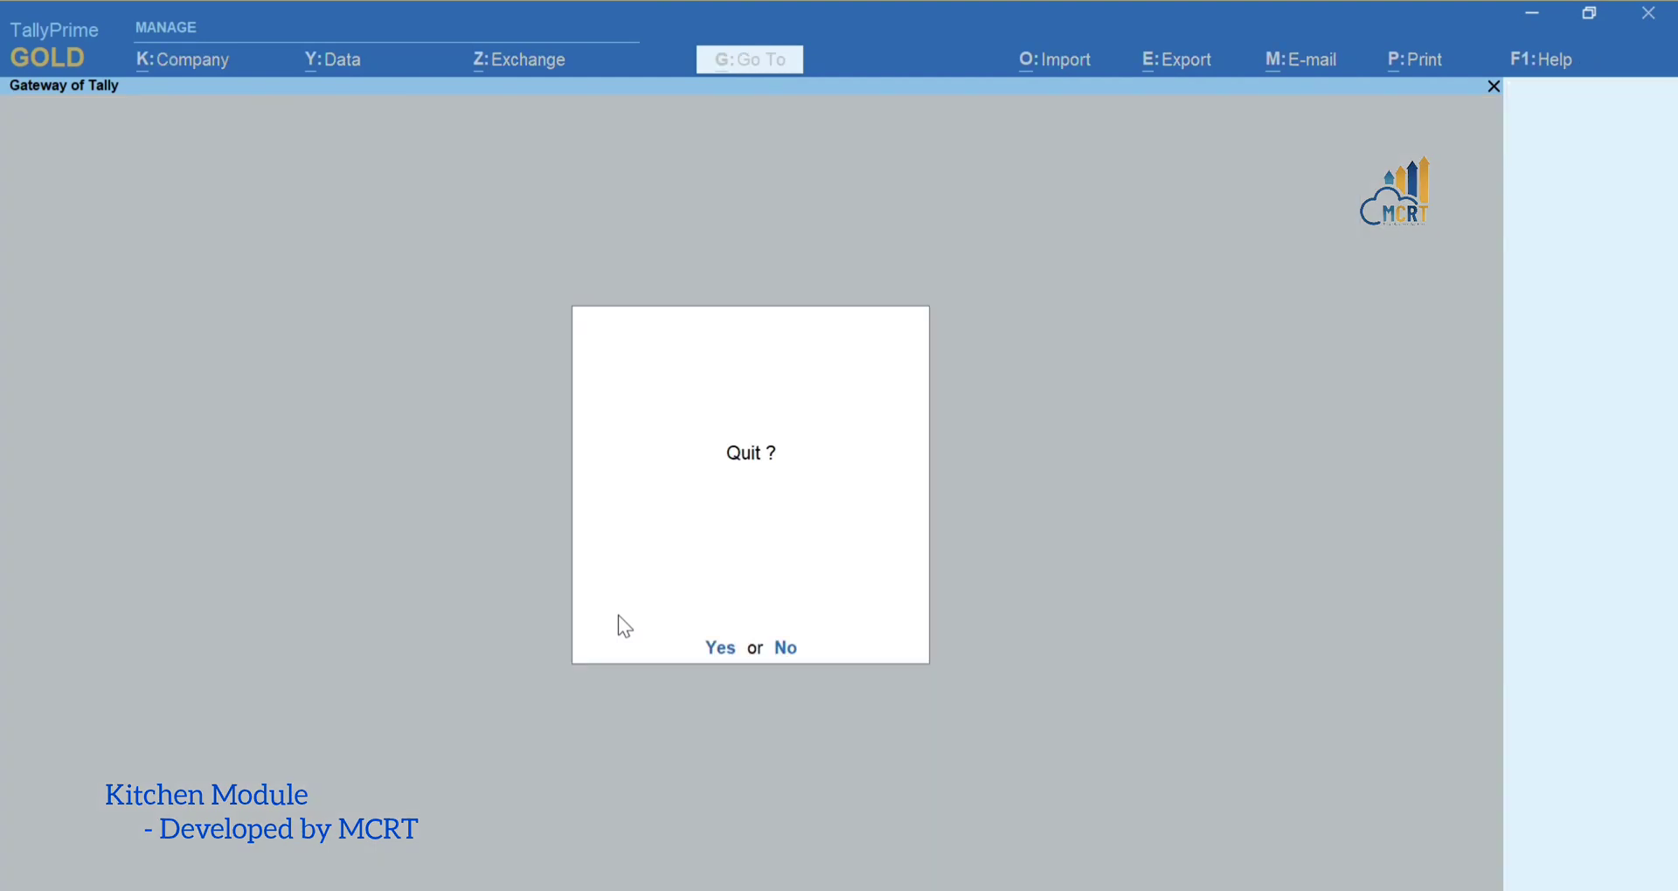
key("Escape")
Start a new Sales voucher from the voucher entry screen
key("Down")
key("Down")
key("Down")
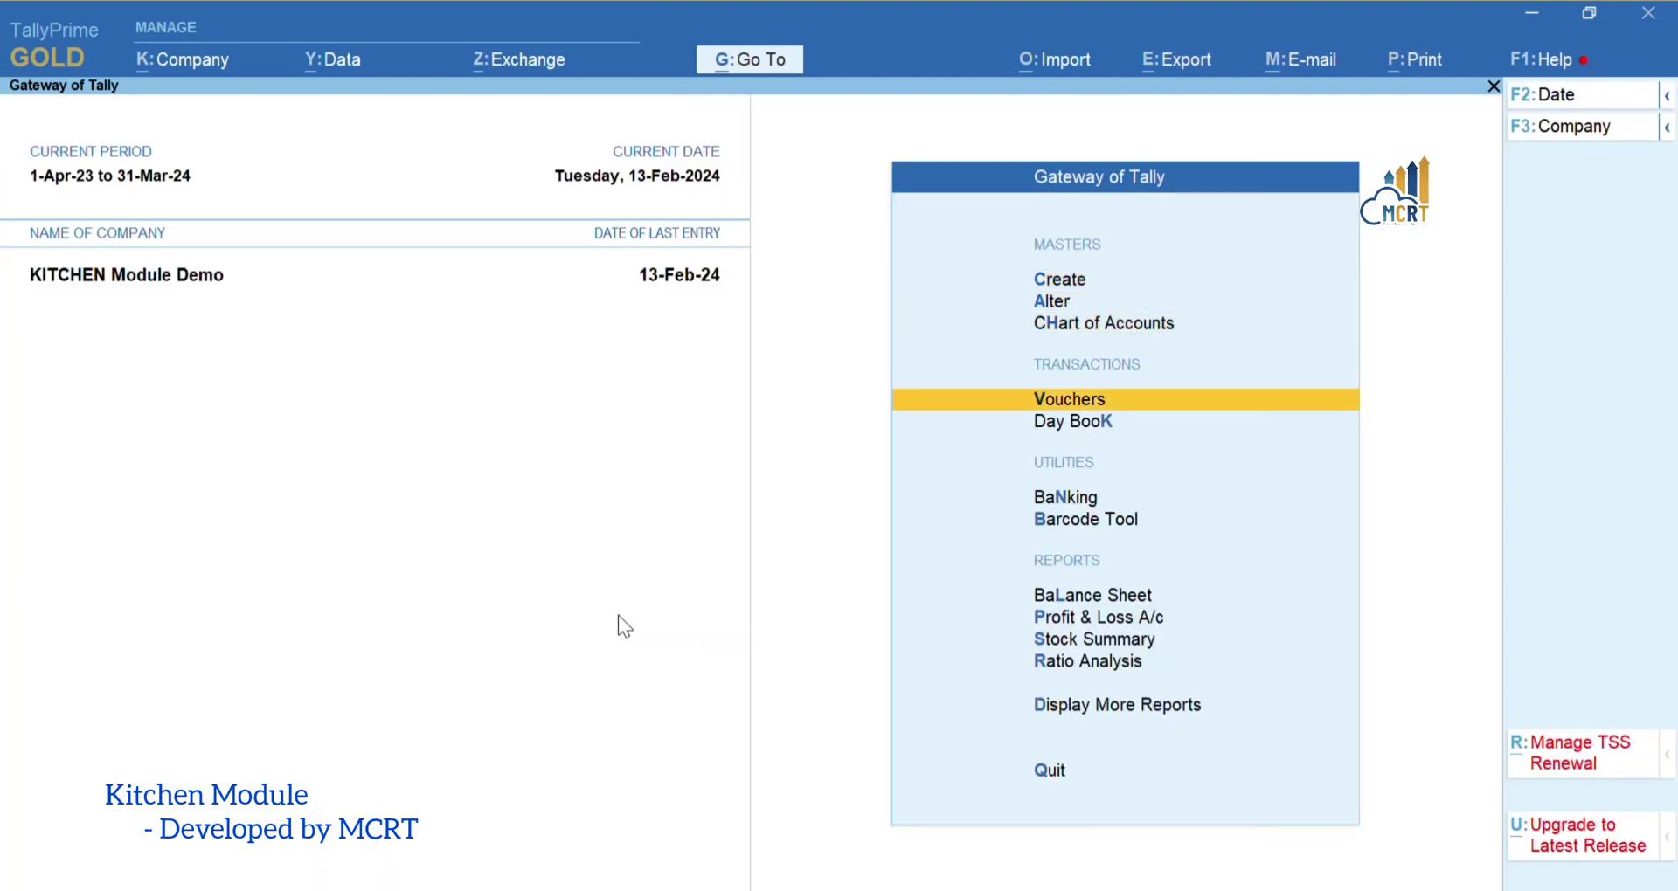
key("Return")
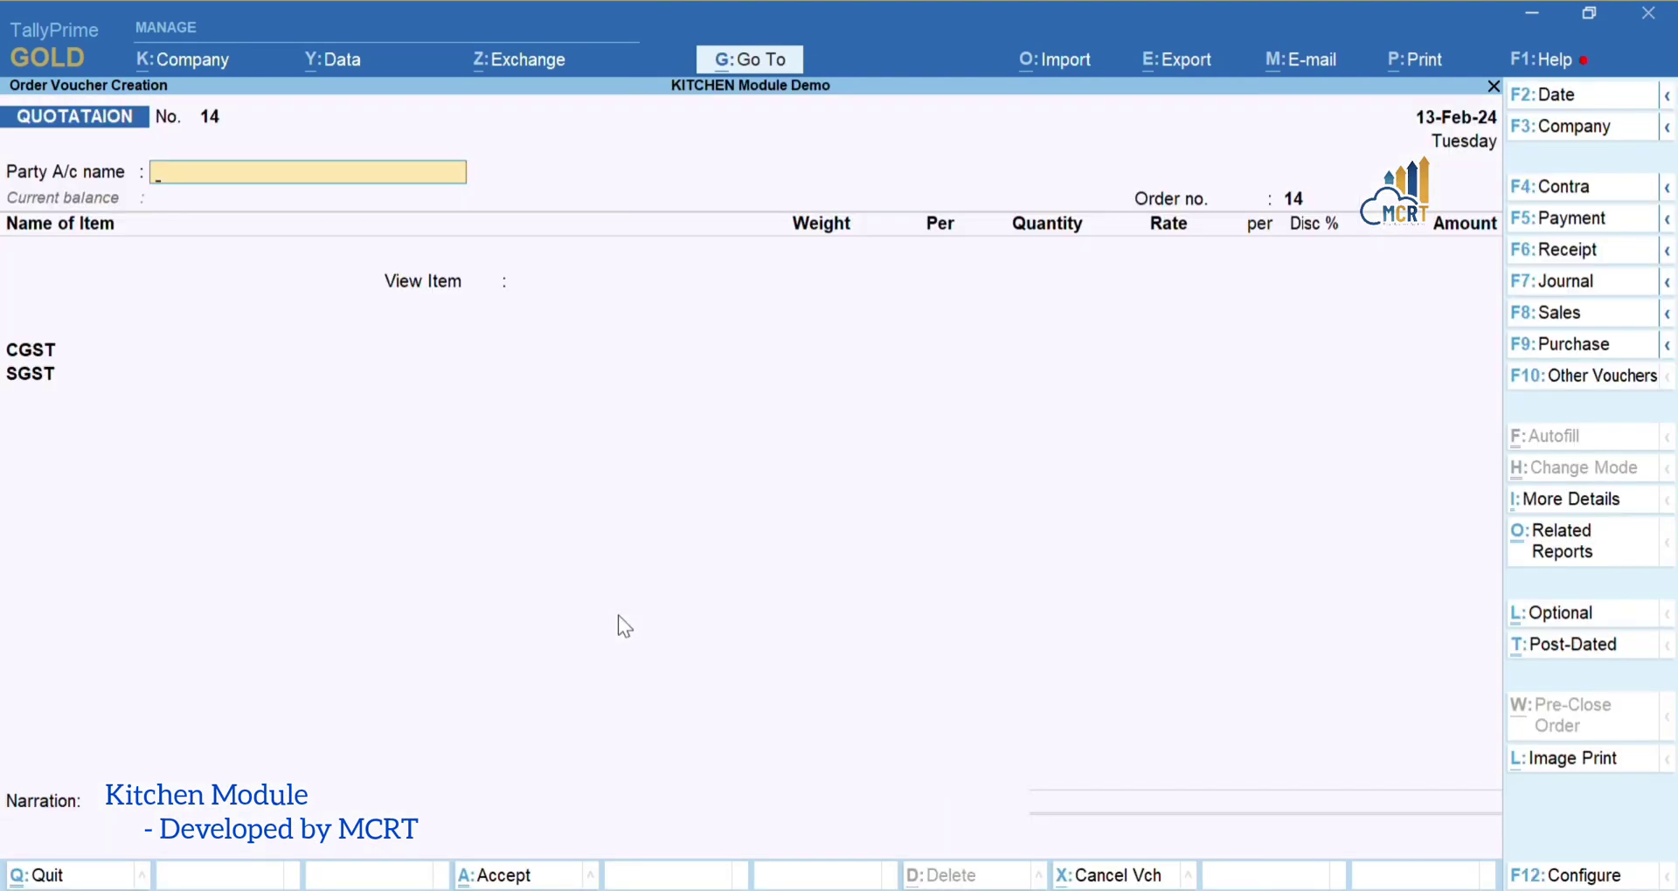
key("F8")
Choose the ledger Party Name as the party account and accept its dispatch and party details
key("Down")
key("Down")
key("Down")
key("Down")
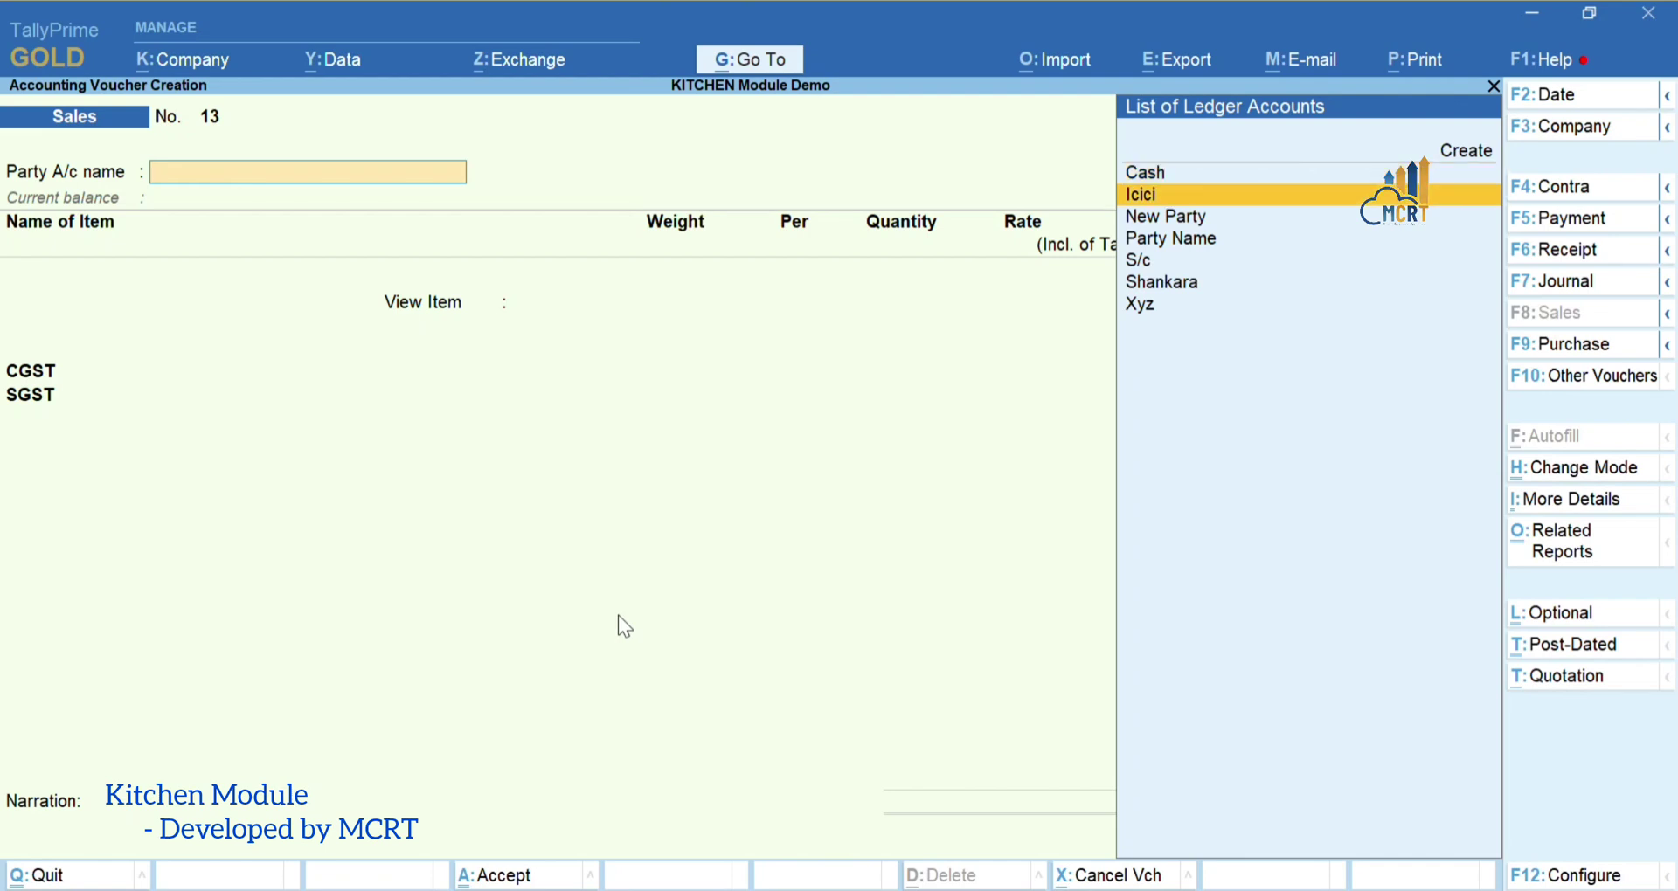
key("Up")
key("Up")
key("Down")
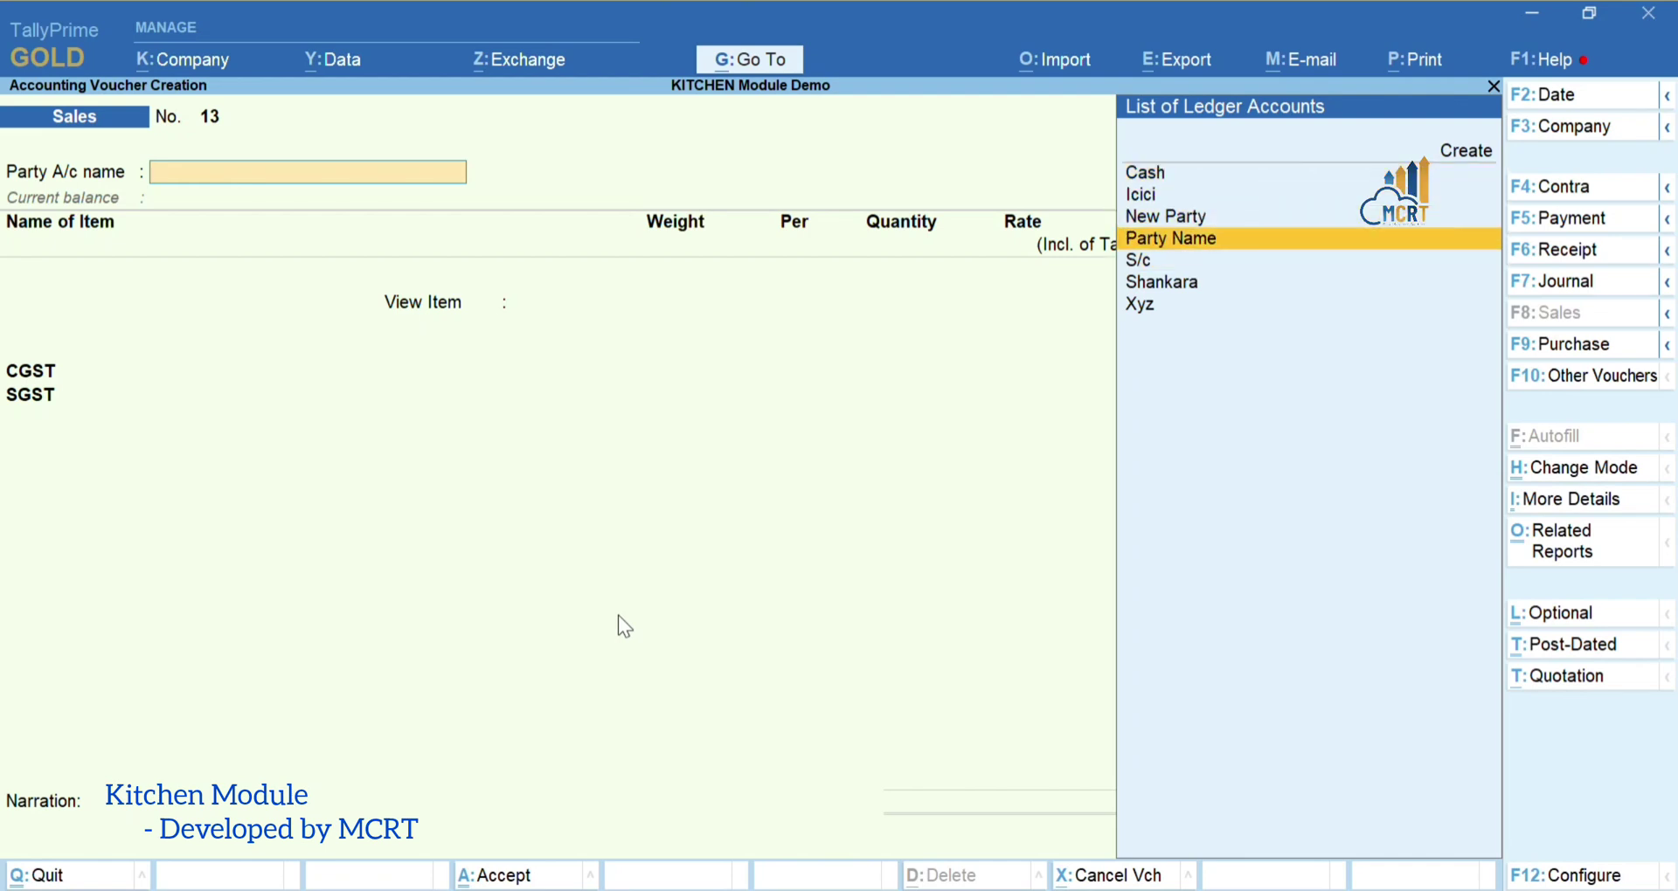
key("Return")
key("ctrl+a")
key("ctrl+a")
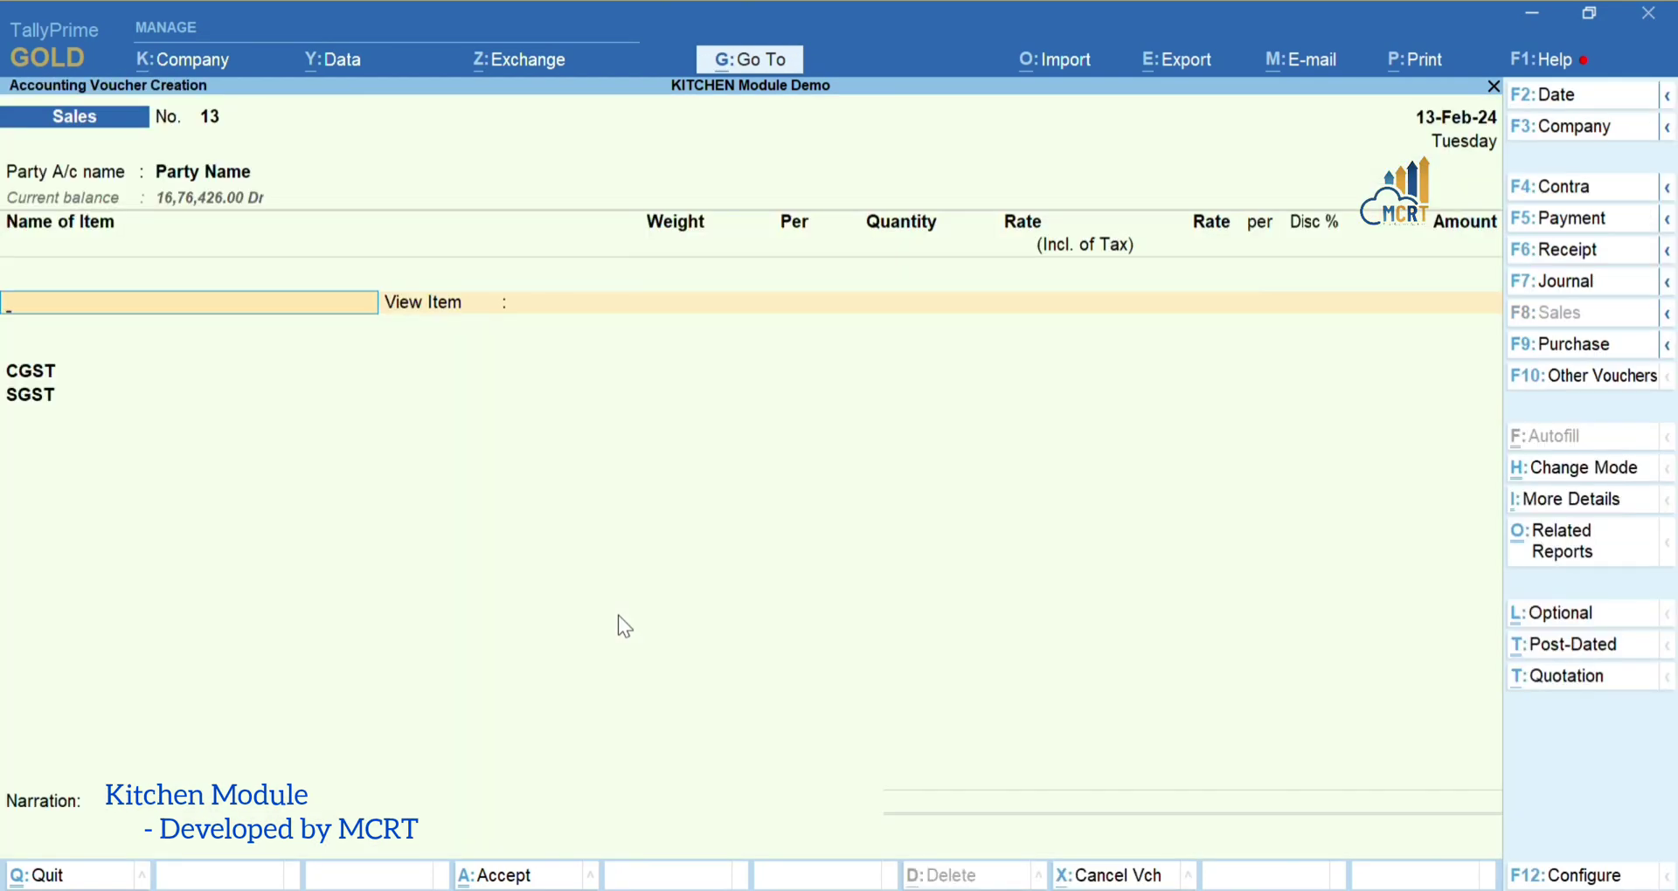
Add the item Dosa Pan 2 Kg with order number Not Applicable and a quantity of 1 PCS
type("Dosa")
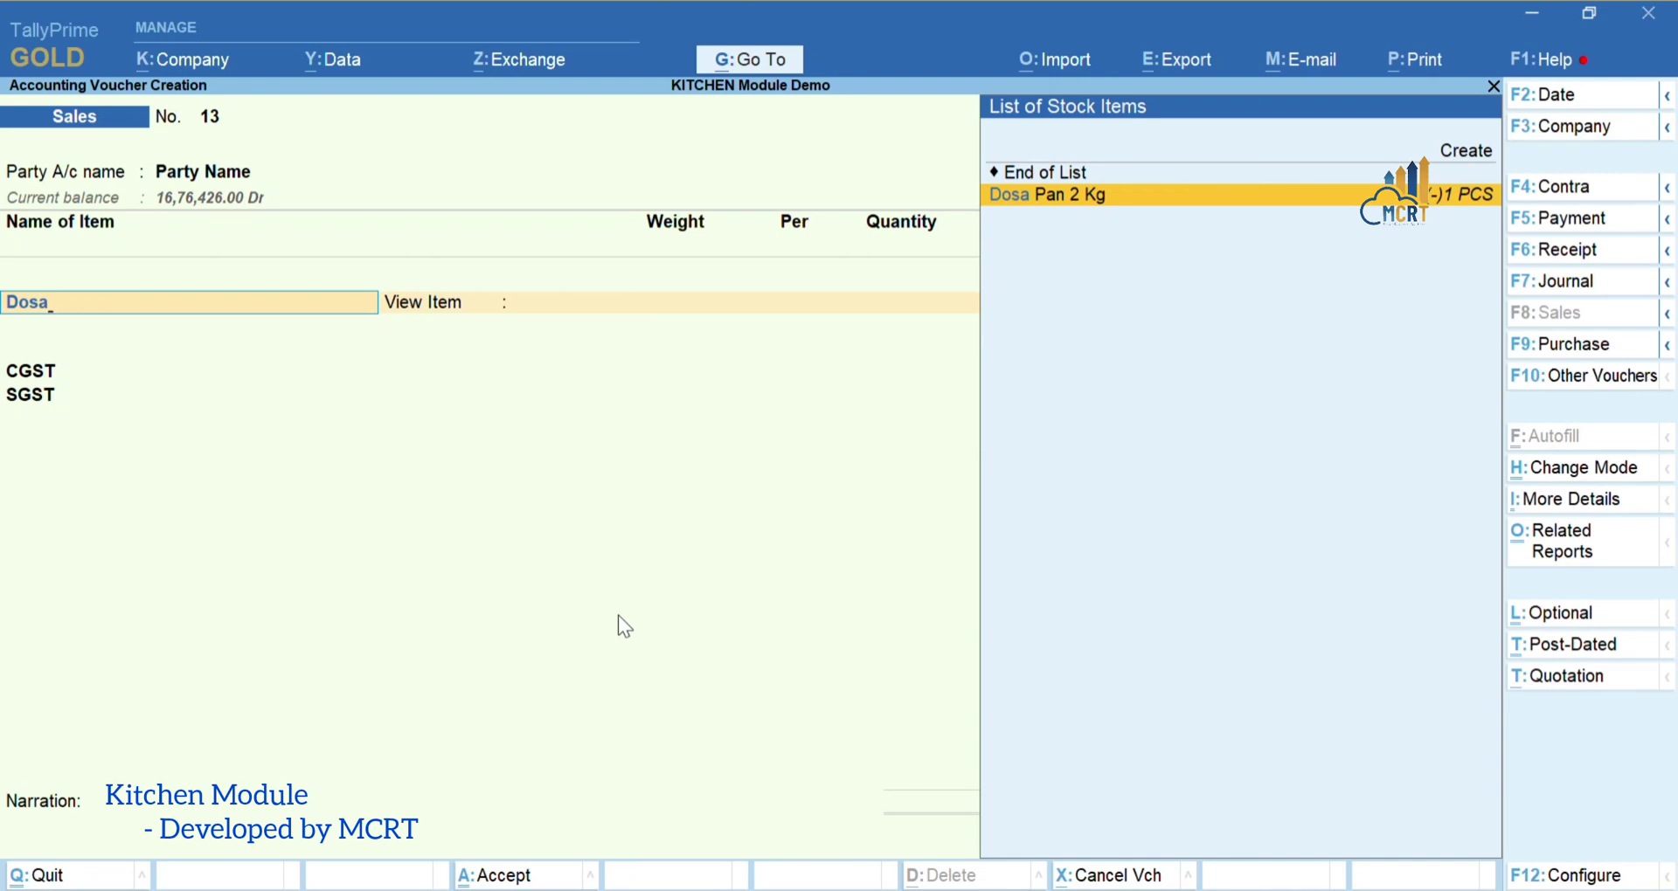
key("Return")
key("Return")
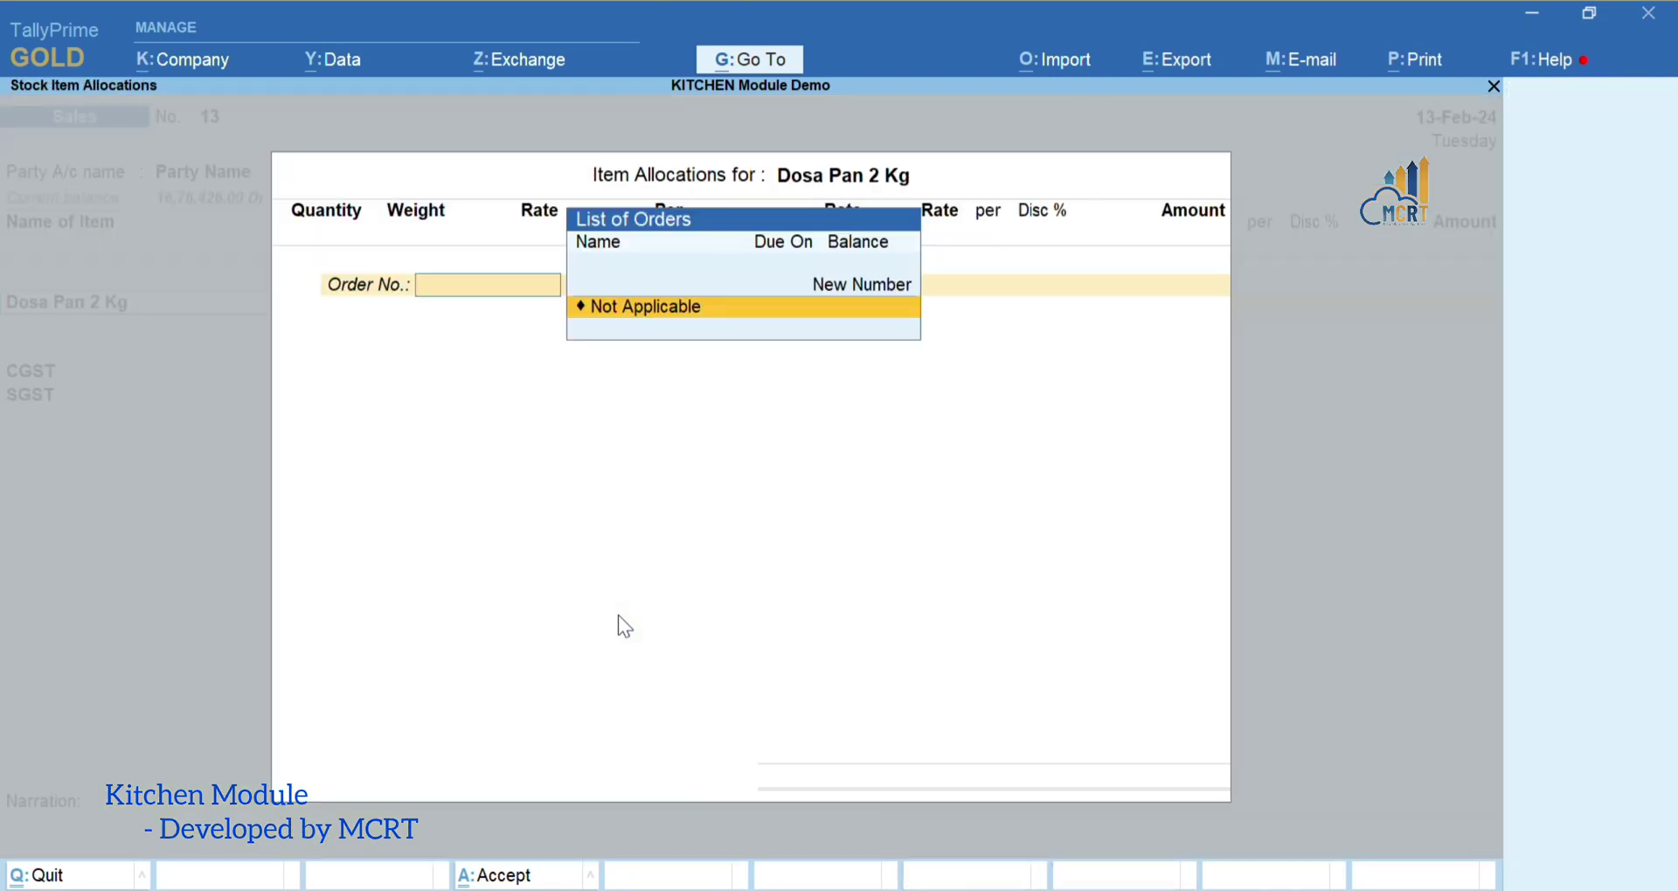
key("Return")
type("1")
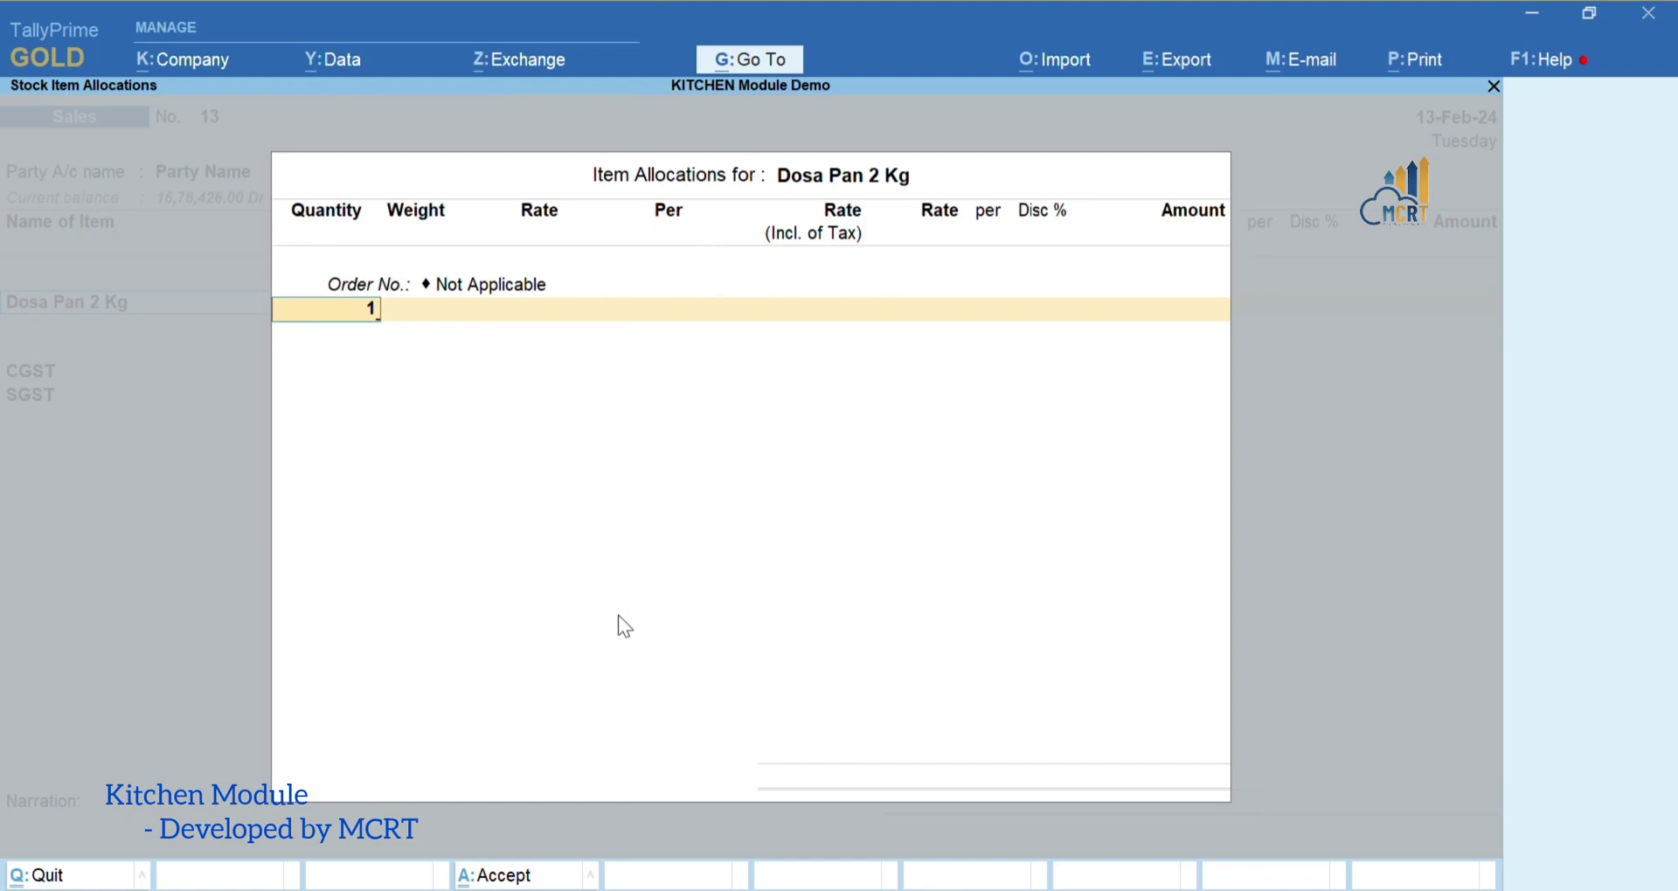
key("Return")
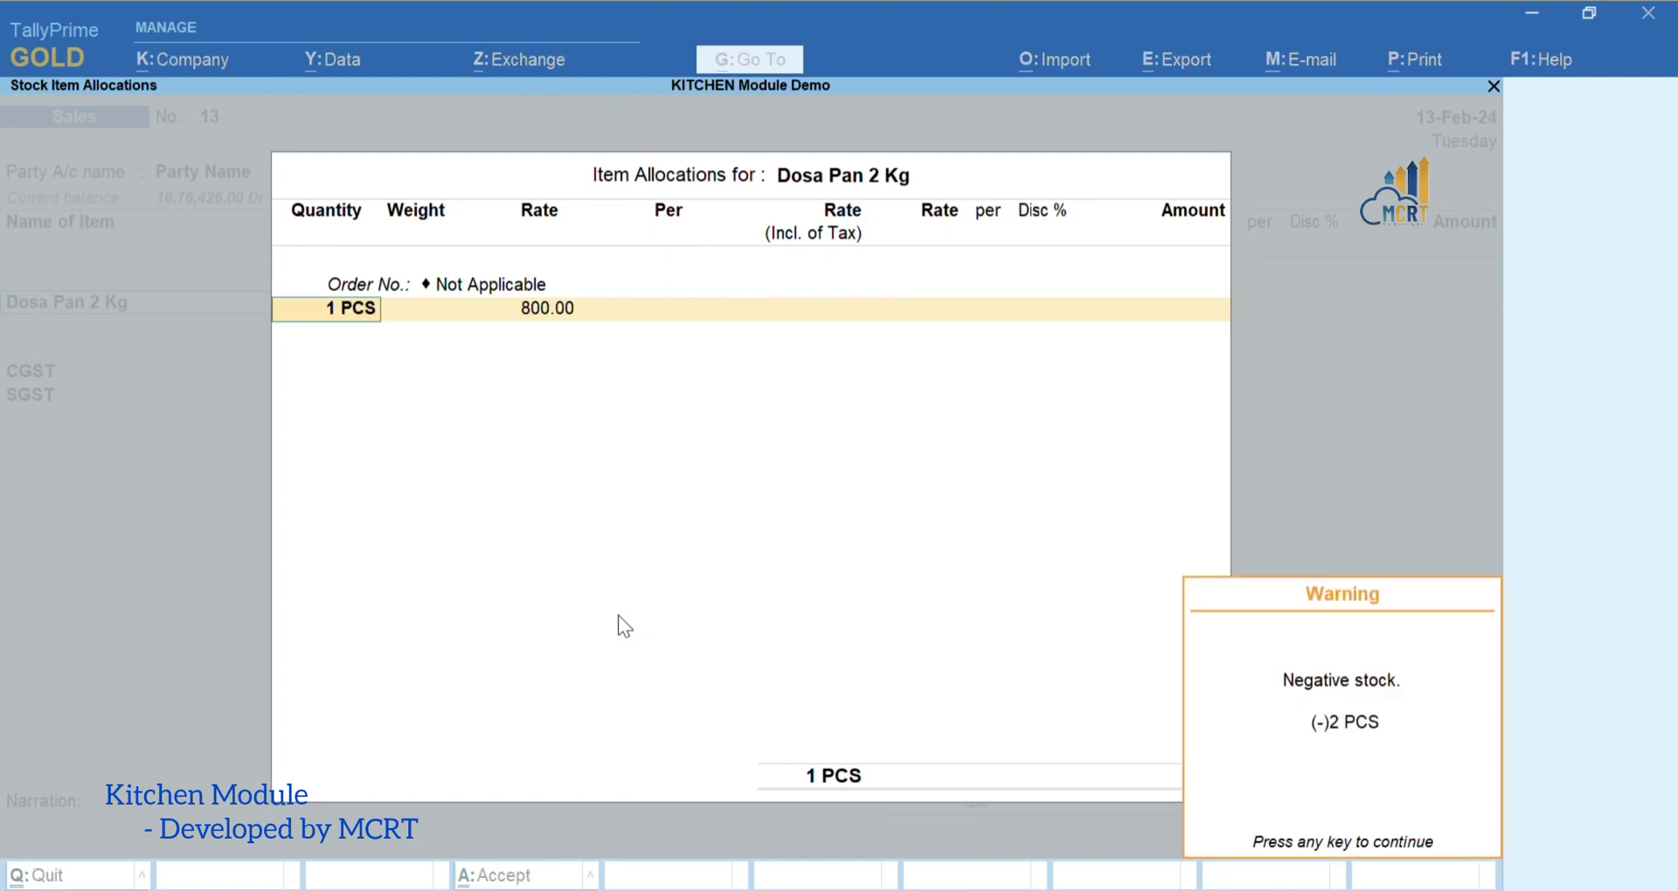
key("Return")
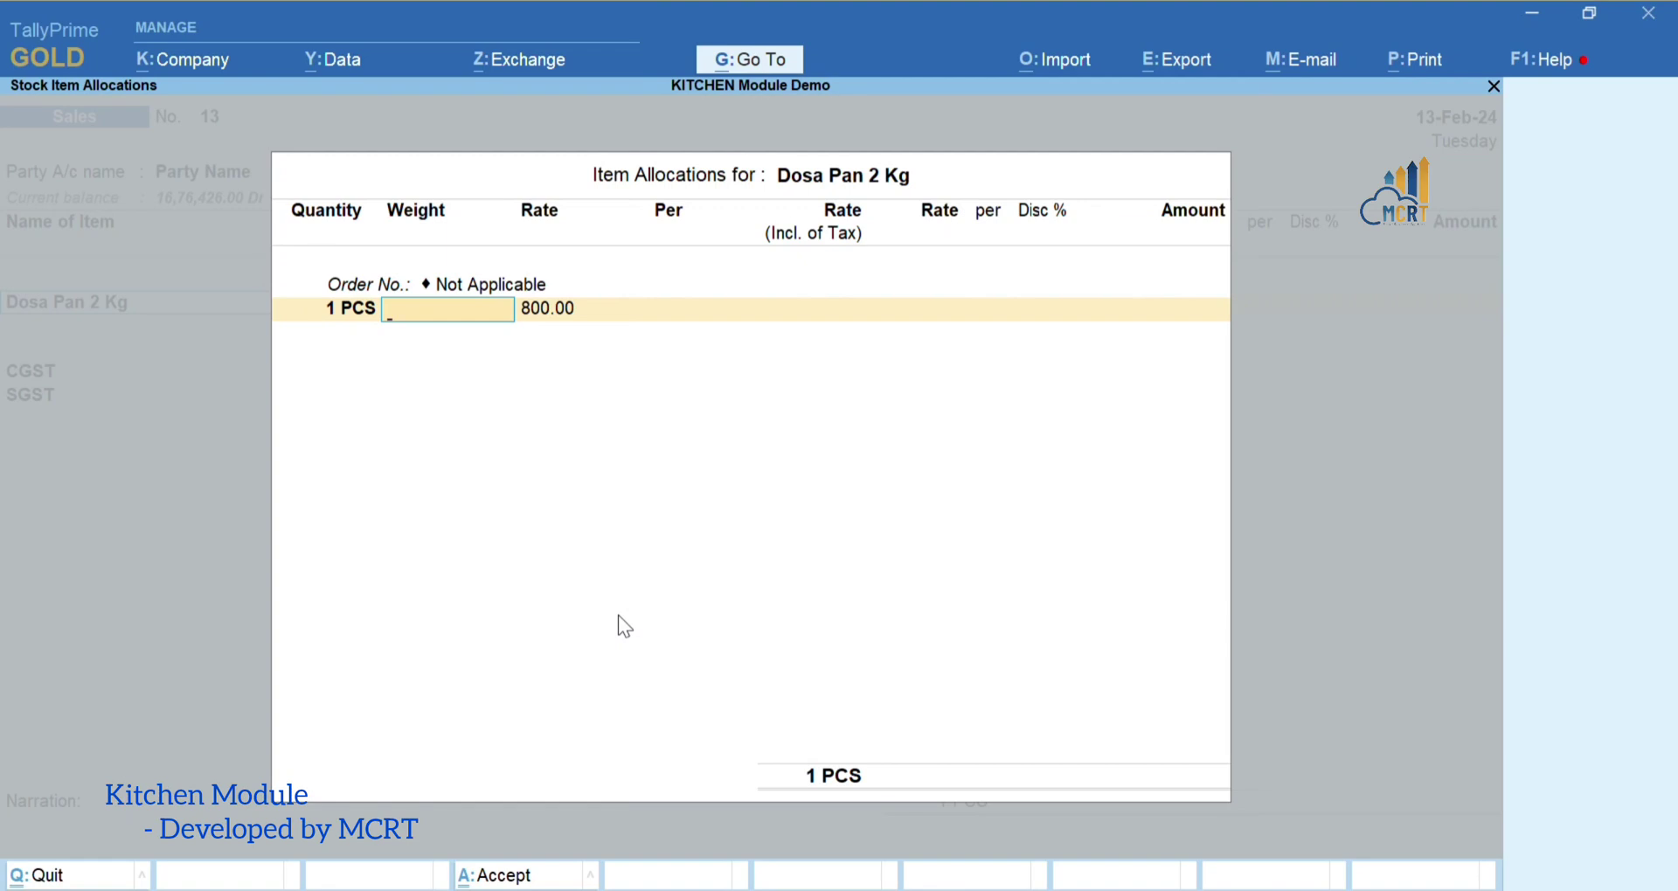
Leave the Dosa Pan's weight empty and set its rate to 300 per Pcs
key("Return")
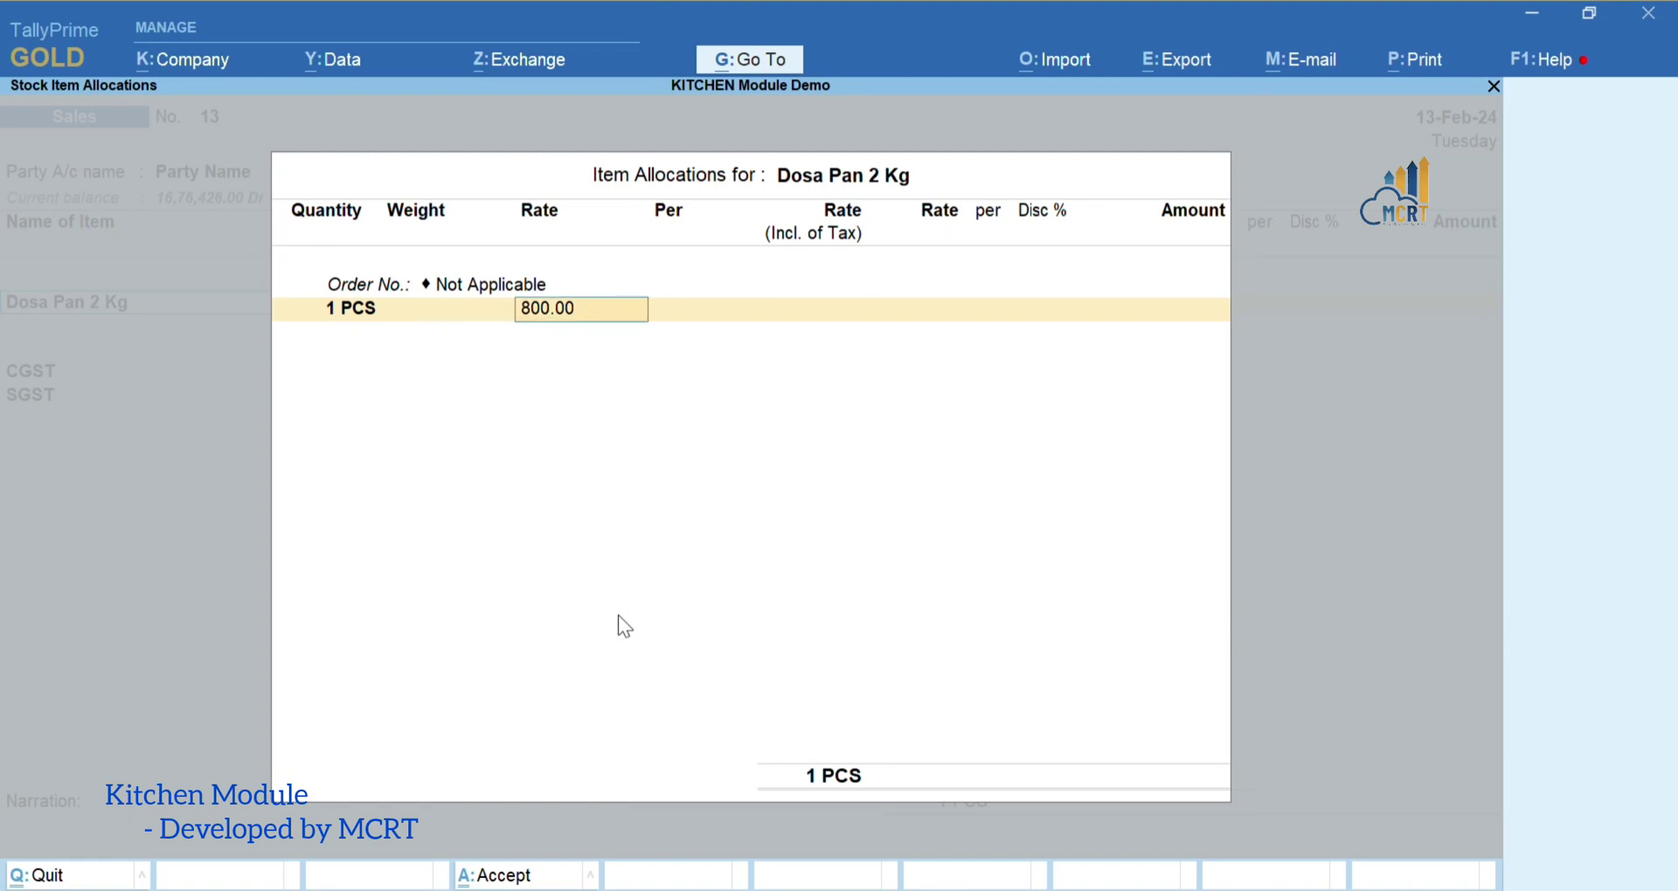
type("300")
key("Return")
type("Pv")
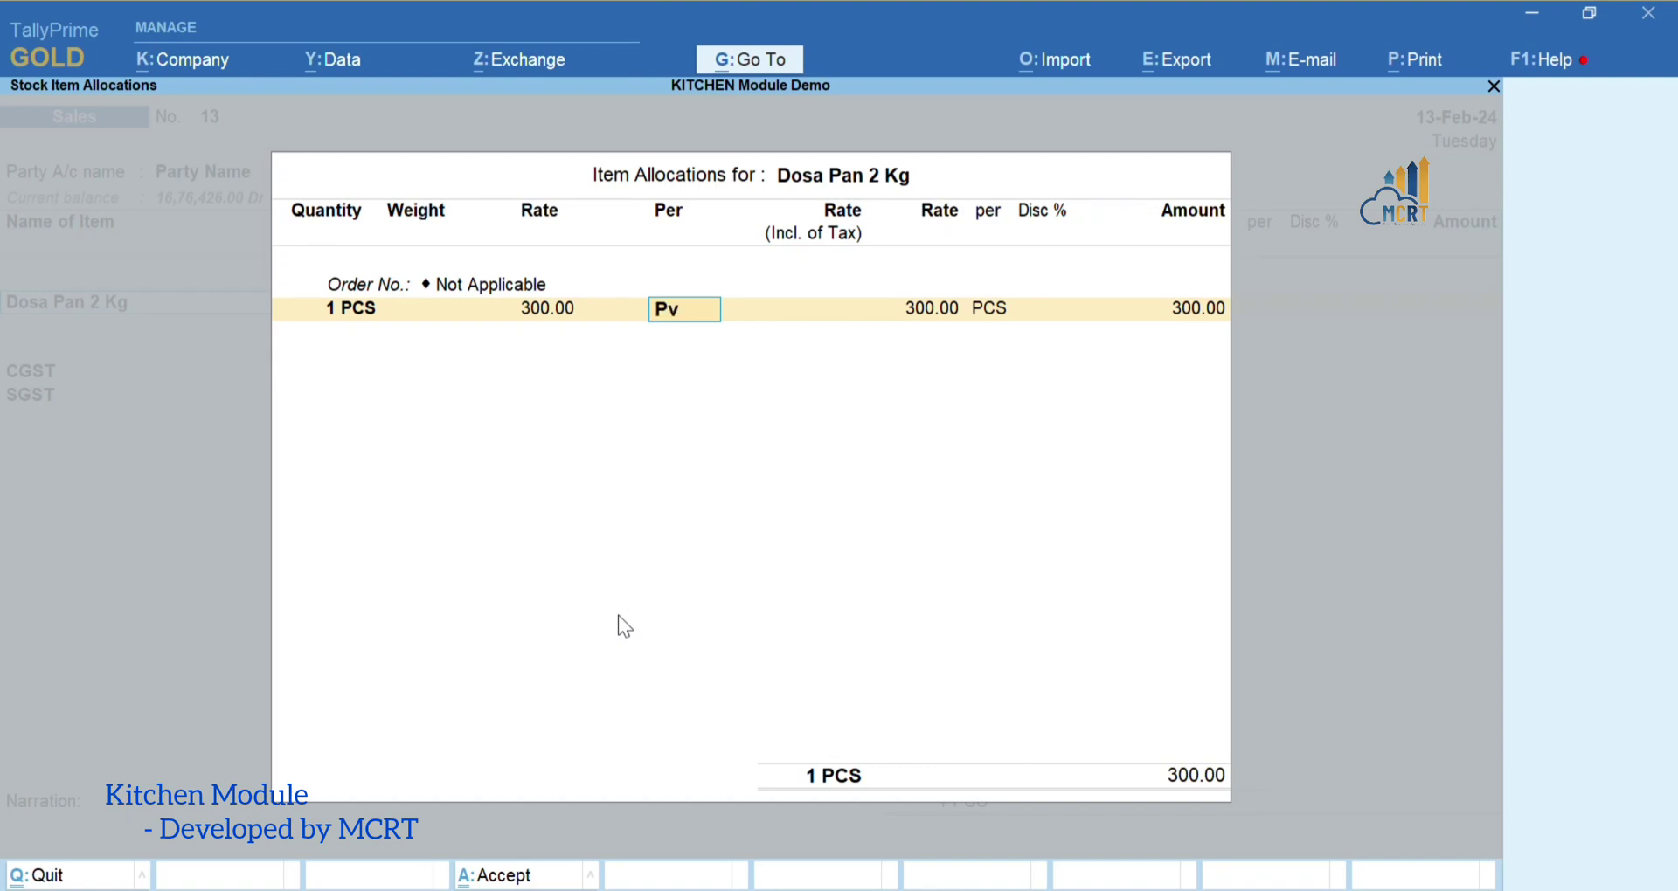
key("BackSpace")
type("cs")
key("Return")
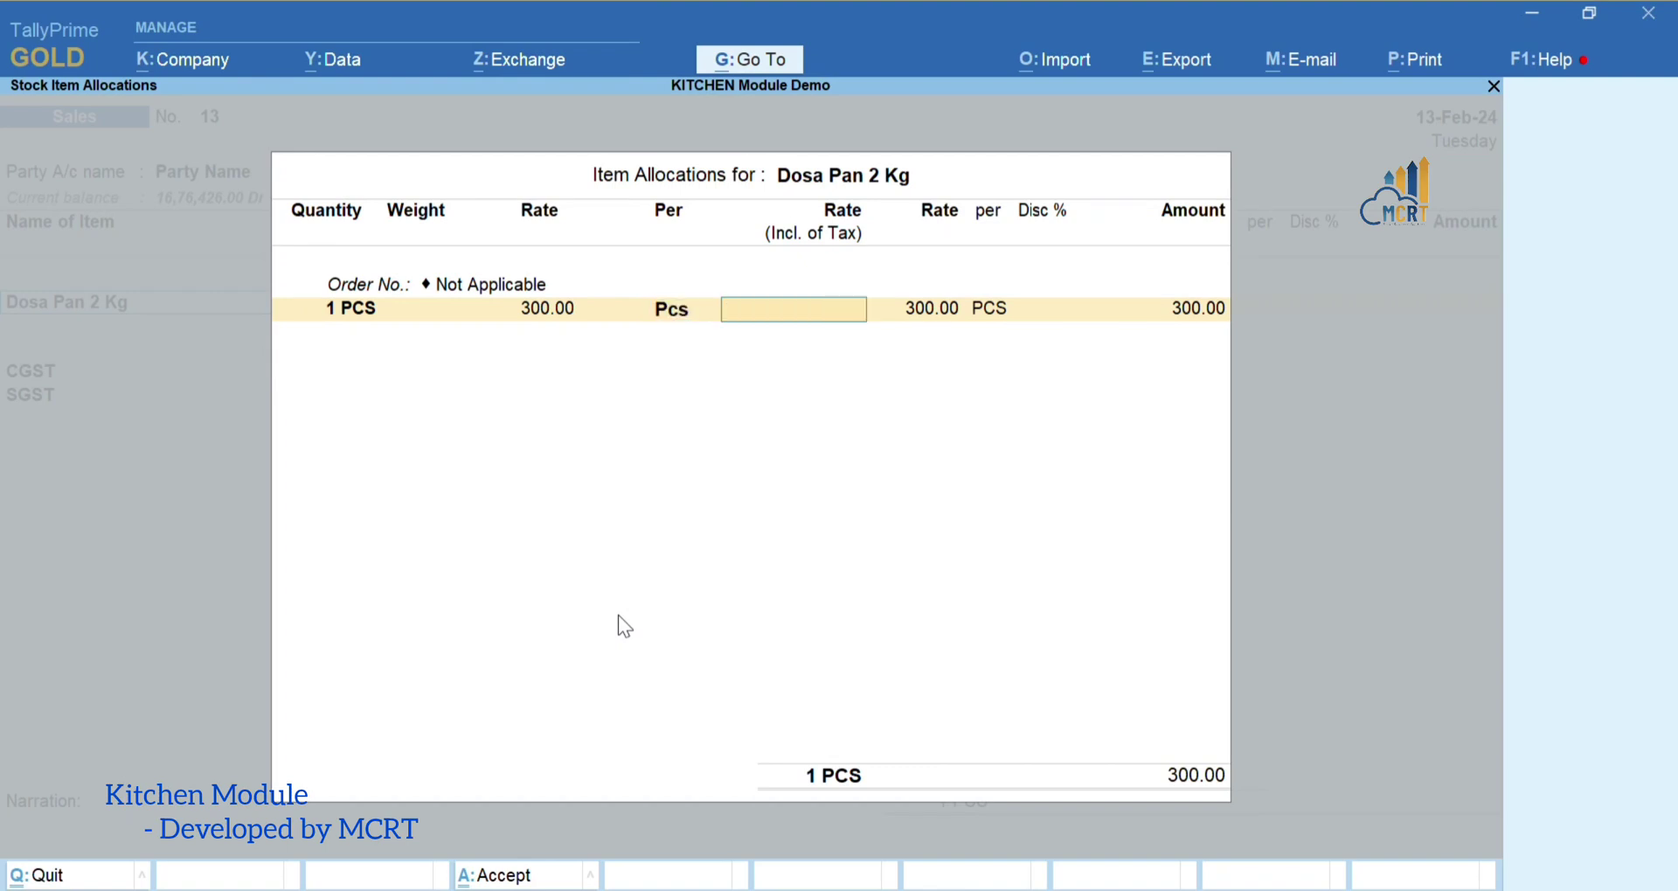
Accept the Dosa Pan allocation, keep View Item at No and assign the line to the GST SALES ledger
key("Return")
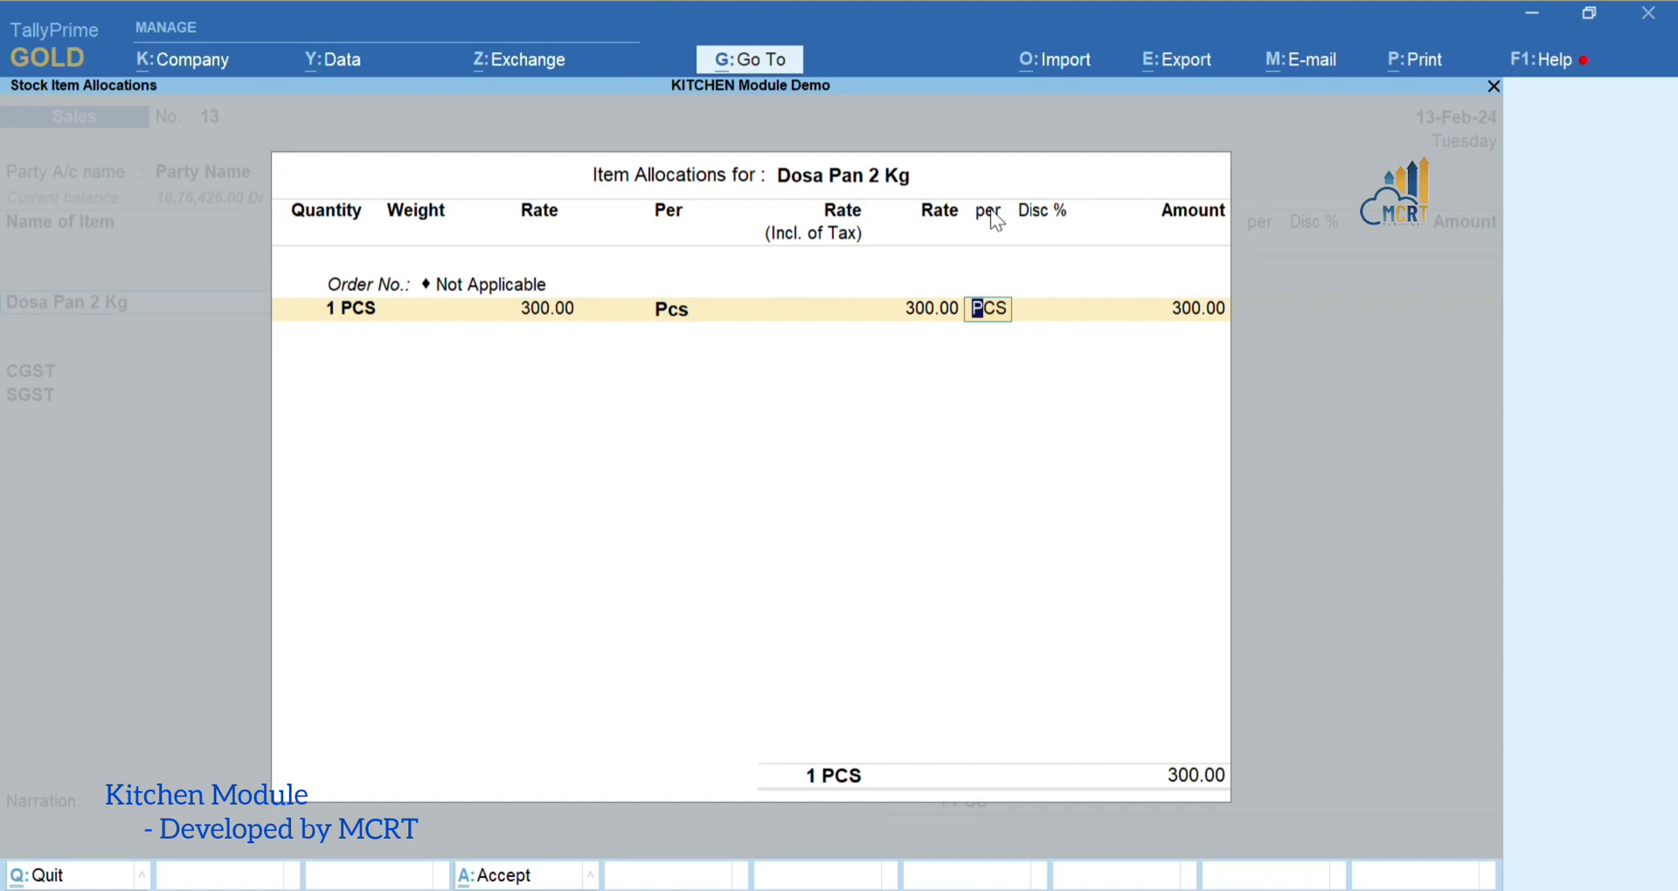
key("Return")
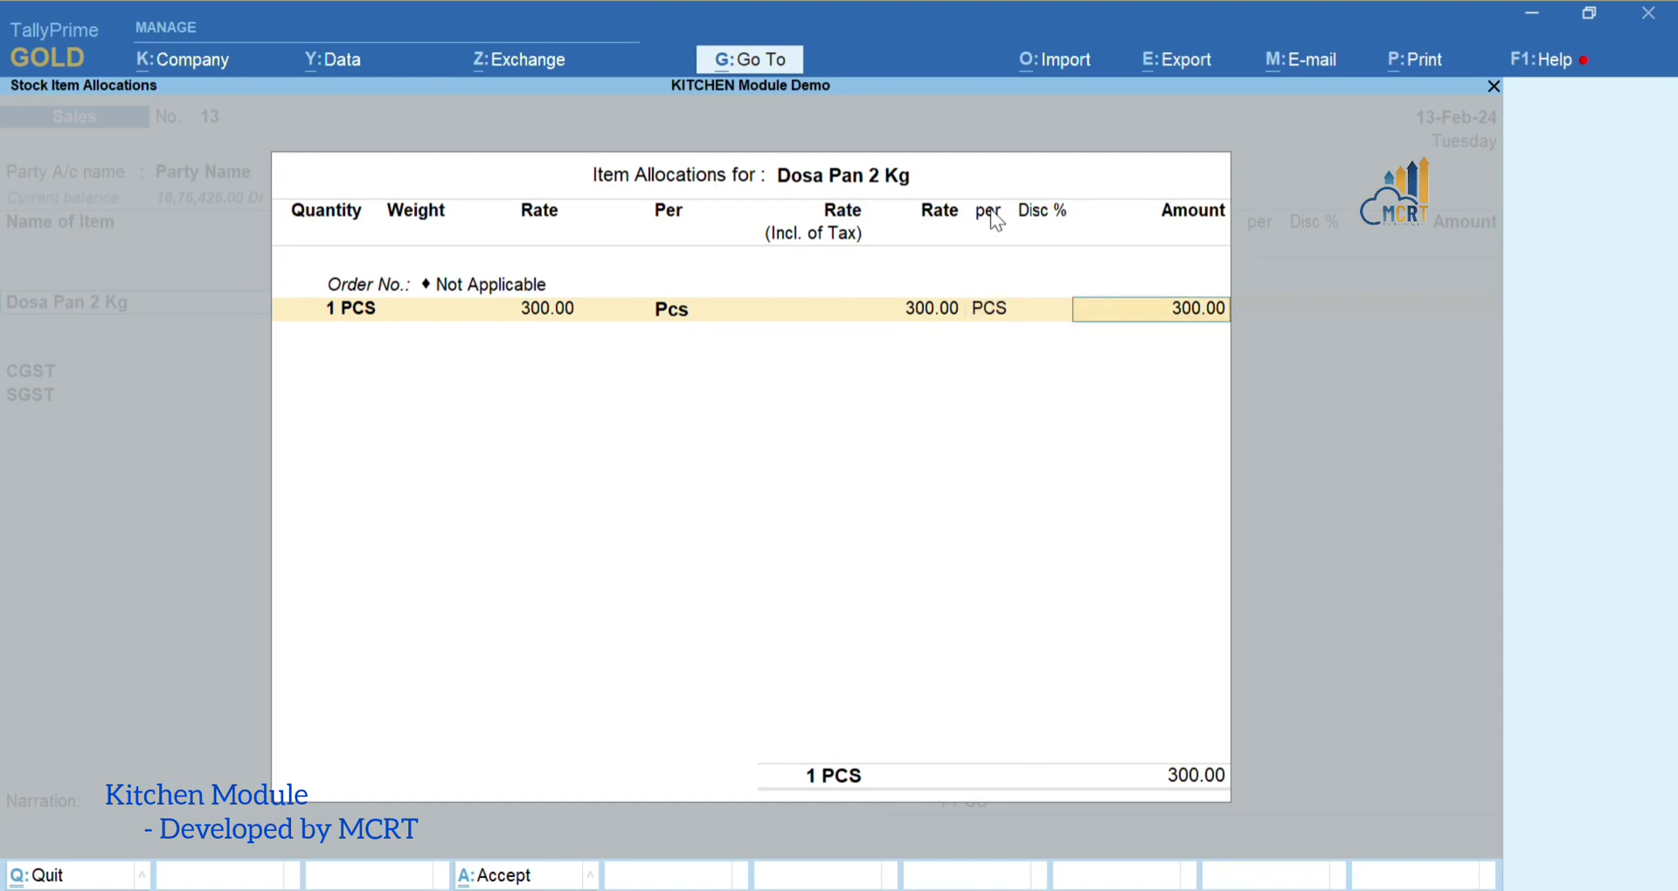
key("Return")
key("Return")
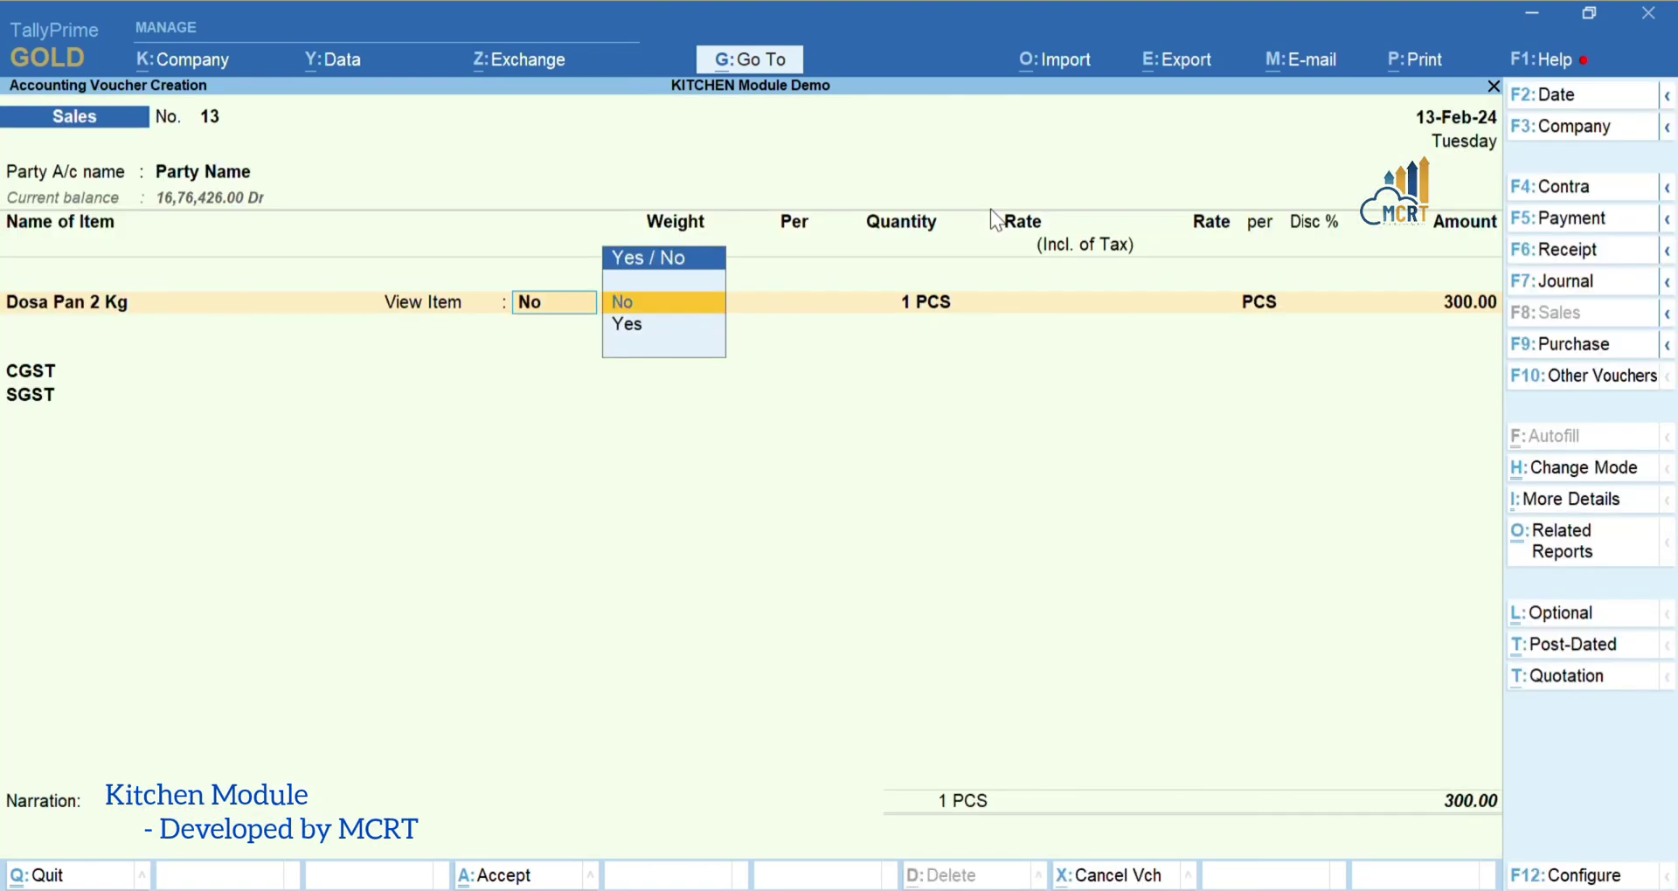
key("Return")
key("Return")
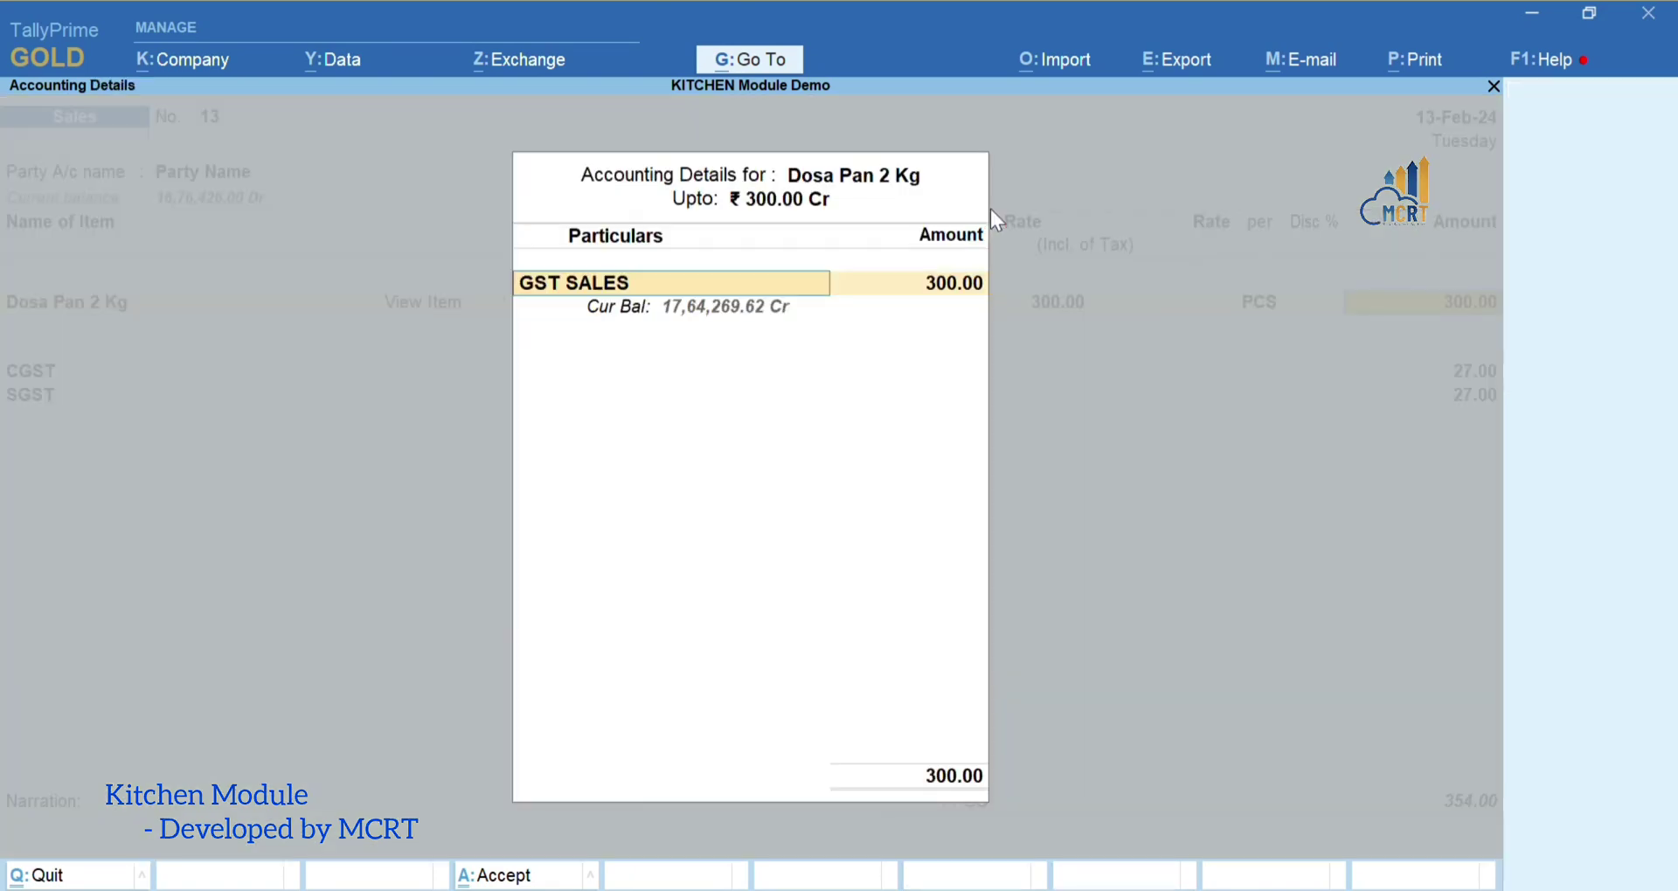
key("Return")
key("Return")
Preview the voucher's Tax Invoice printout enlarged, examine the item's rate, per and amount columns, and close the print dialog
key("ctrl+p")
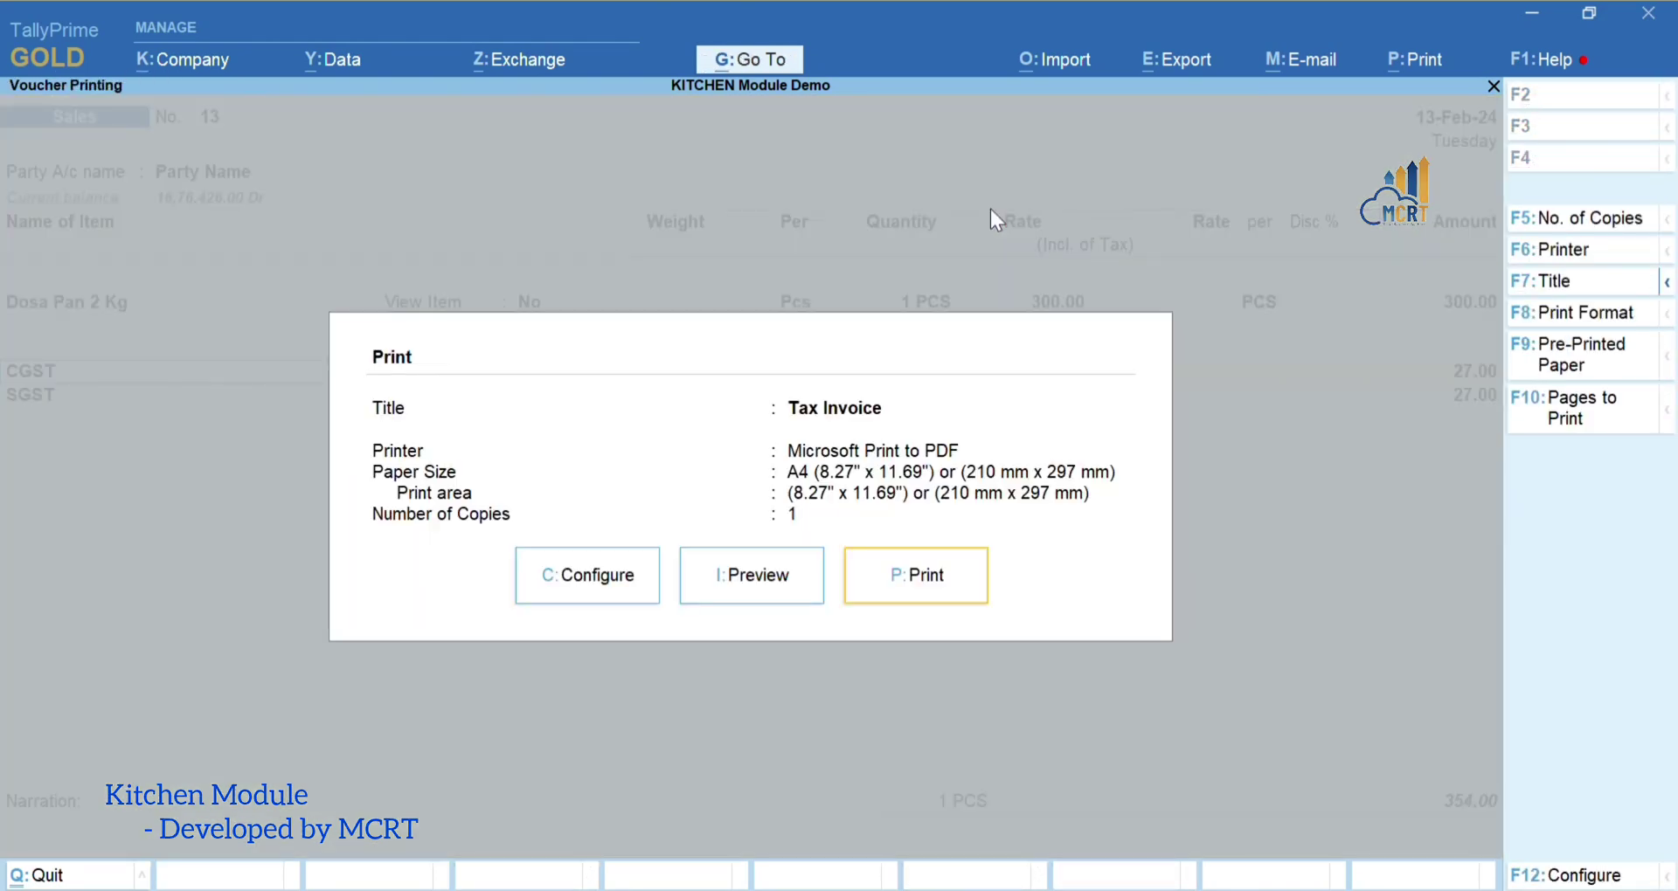
key("i")
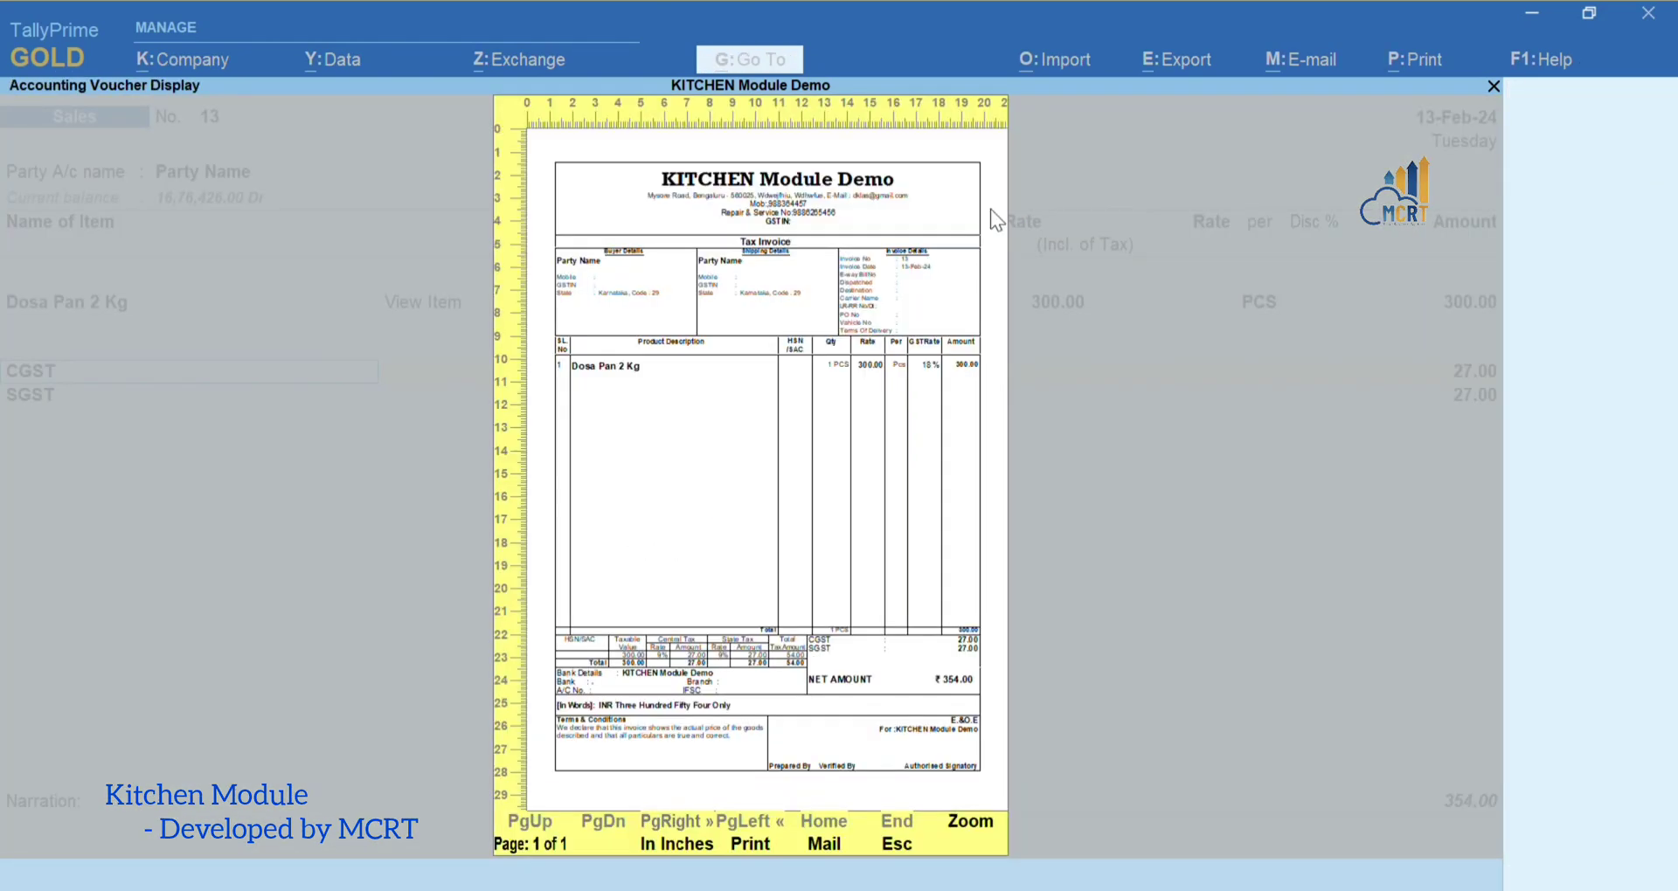
key("alt+z")
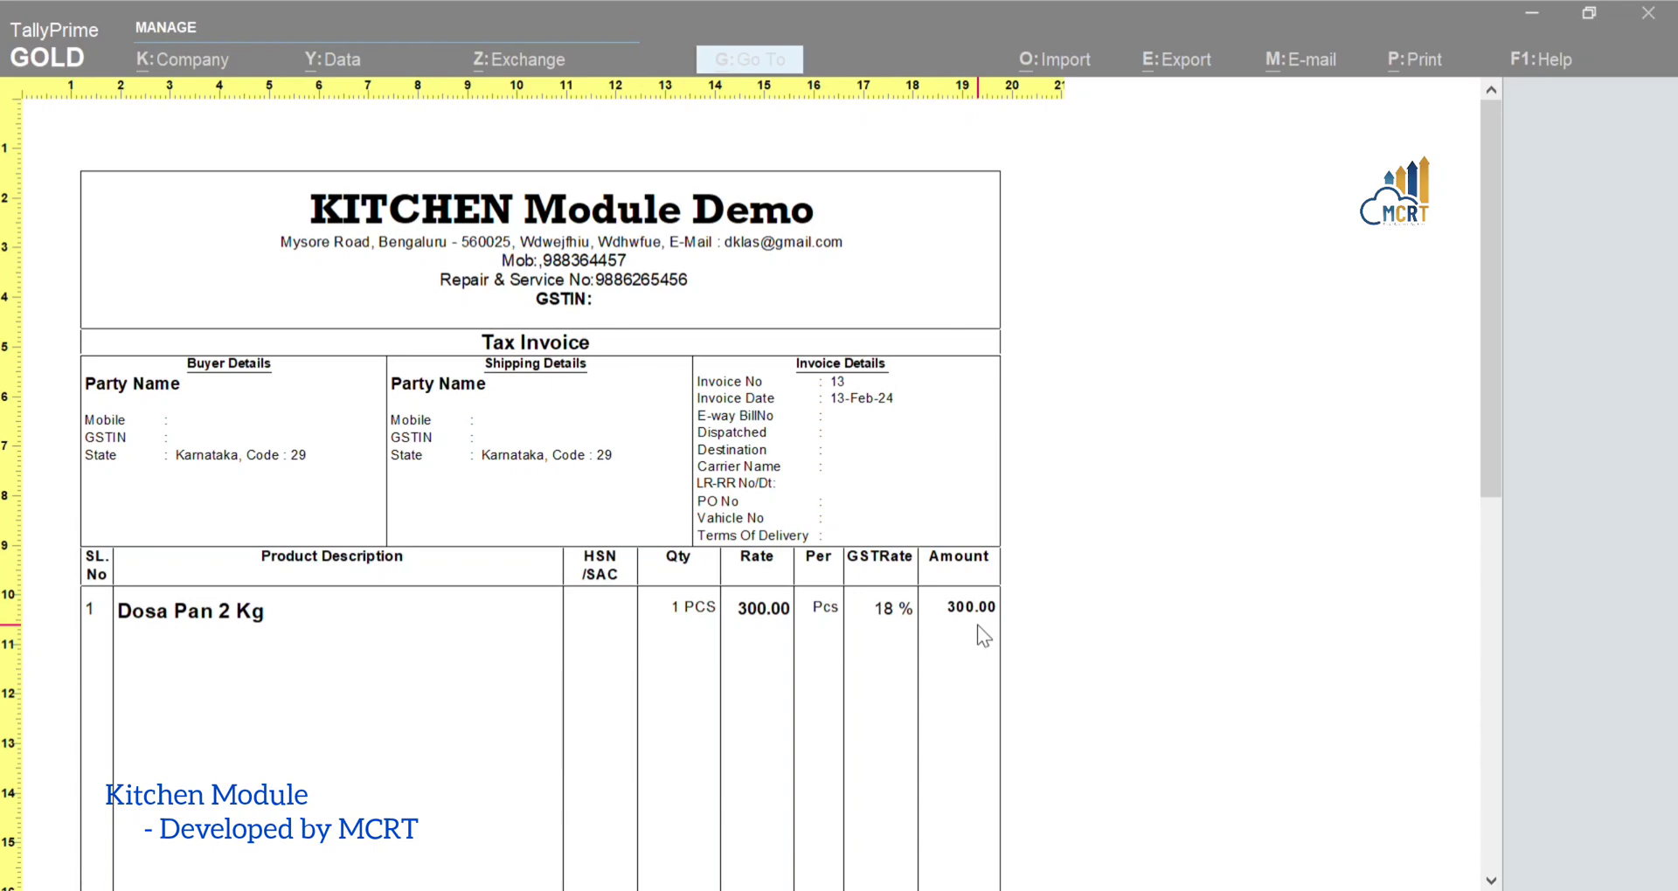
key("Escape")
key("Escape")
key("Escape")
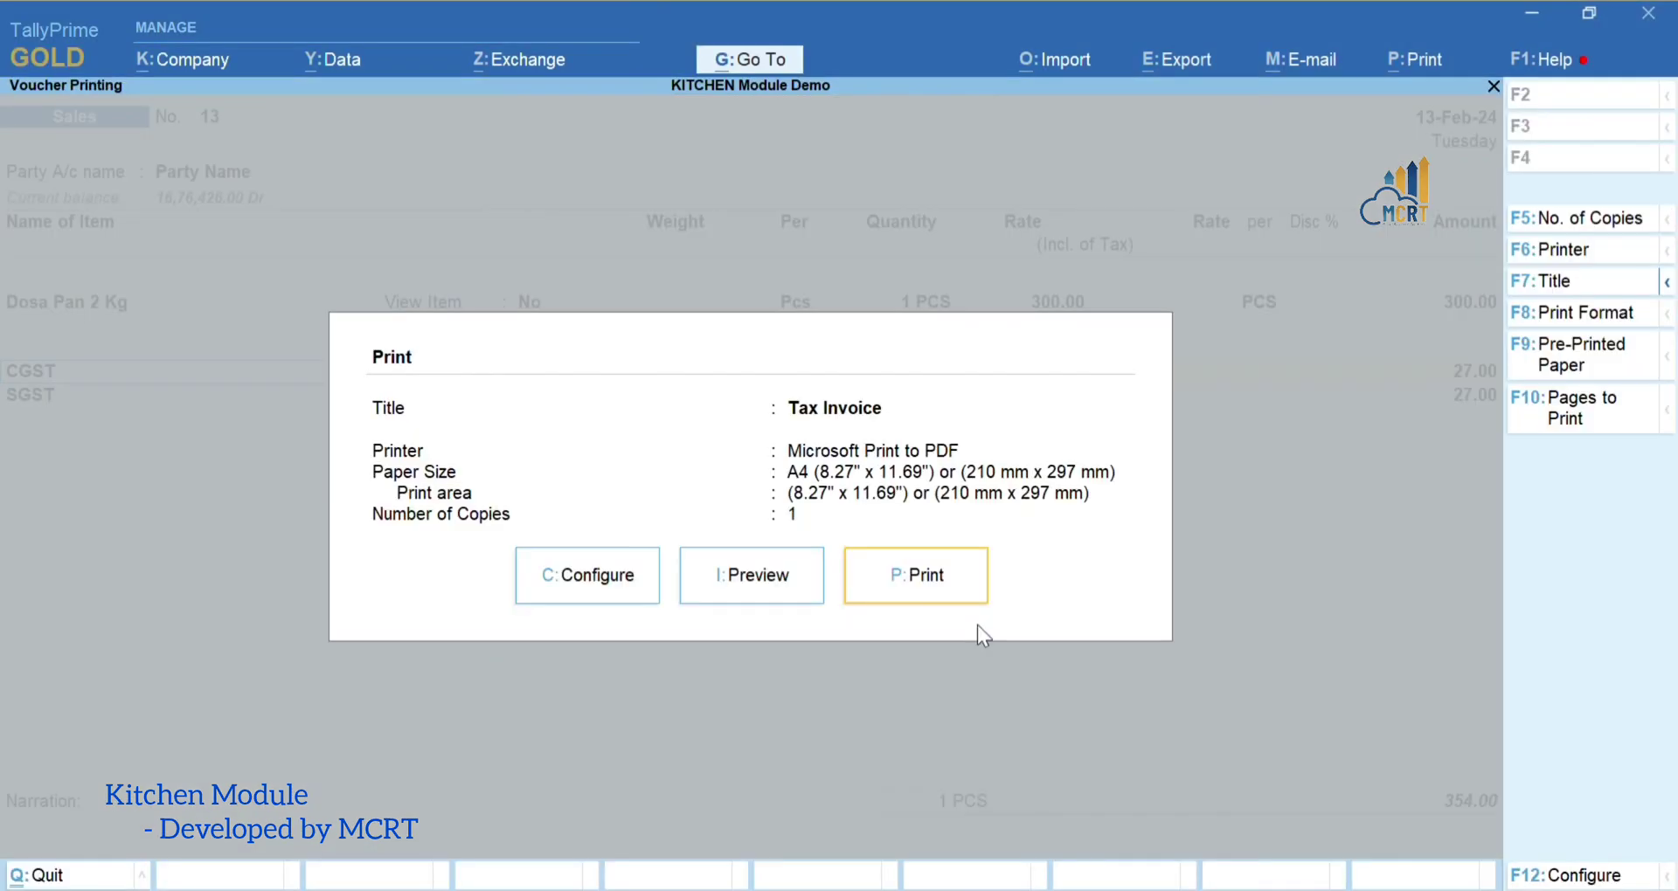
Accept the party and dispatch details again and go through the Dosa Pan allocation, keeping its existing values
key("Return")
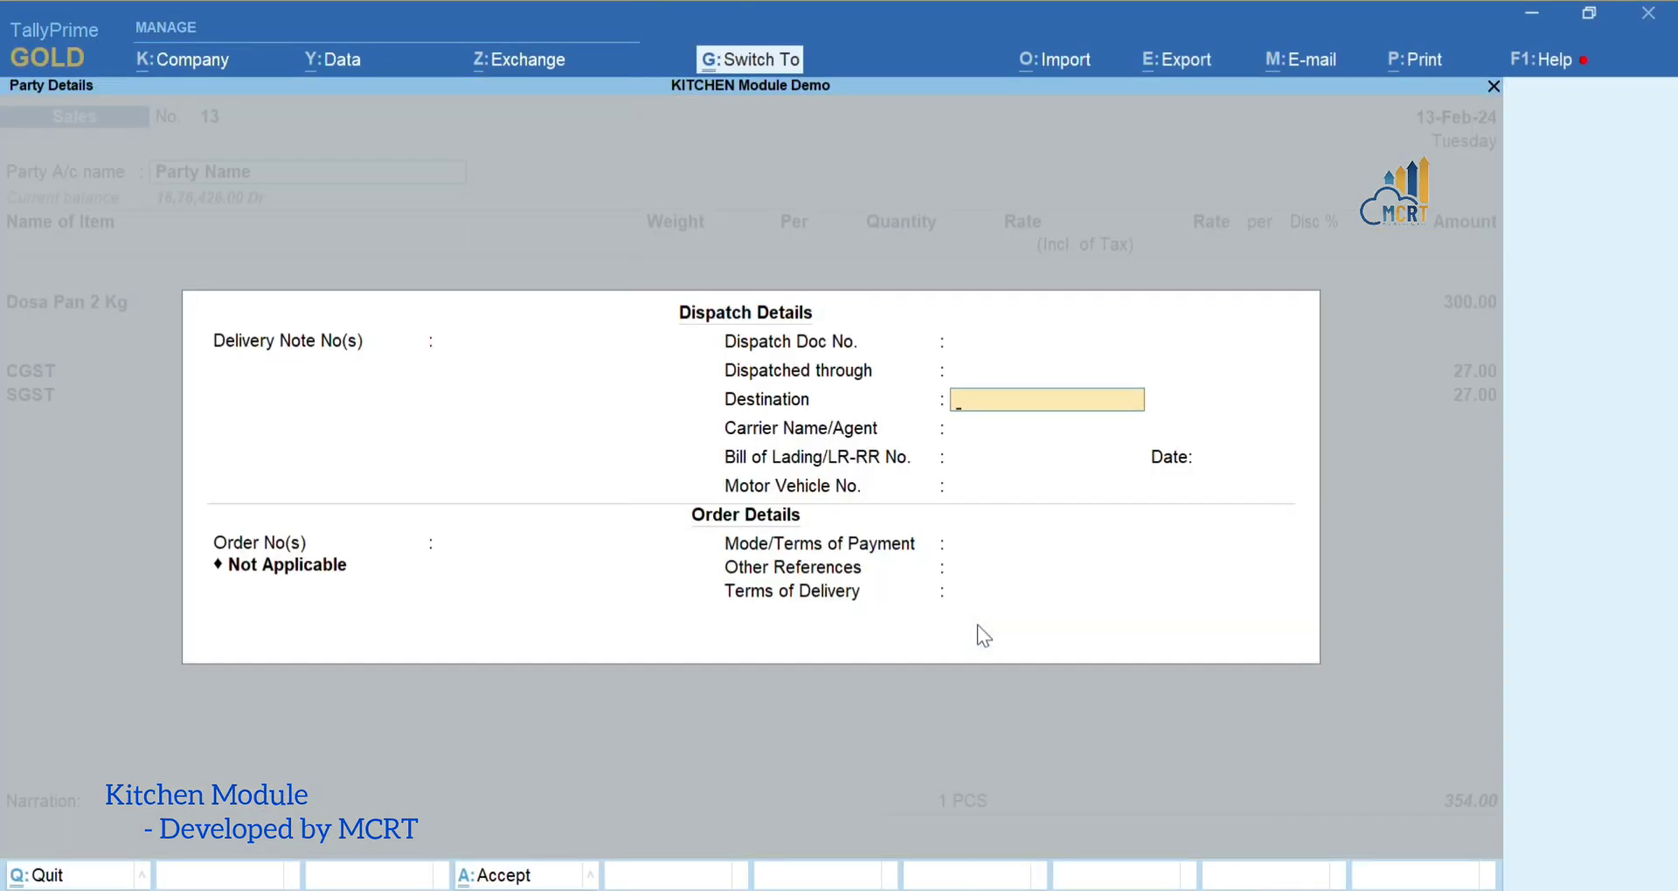
key("ctrl+a")
key("ctrl+a")
key("Return")
key("Return")
key("Return")
key("Return")
key("Return")
key("Return")
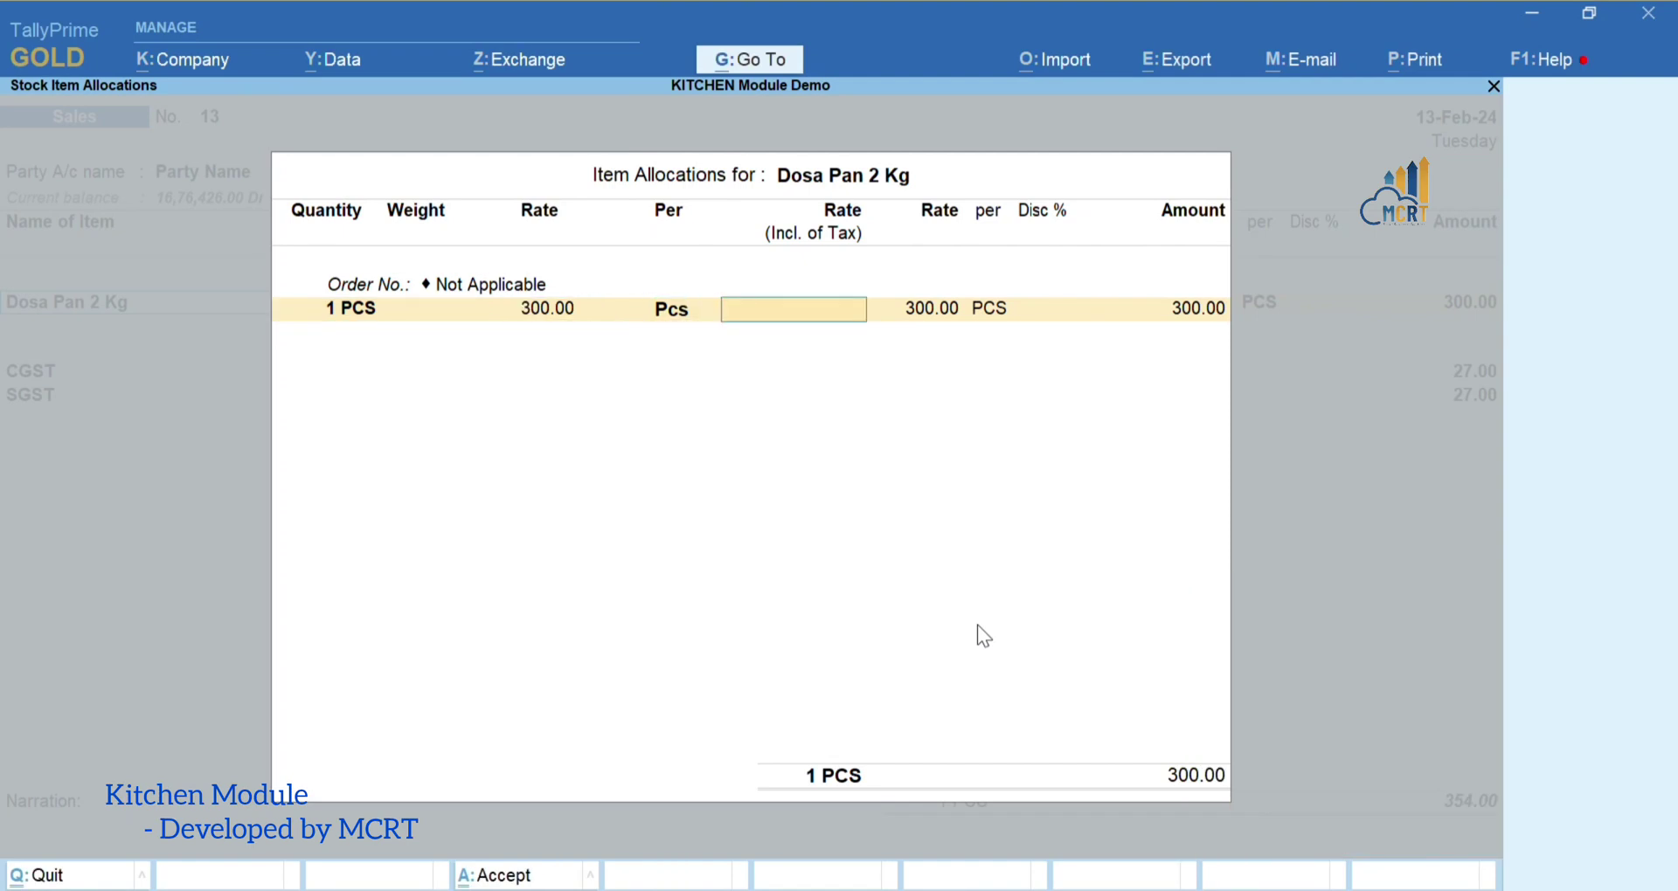
key("Return")
key("Return")
key("Return")
key("Return")
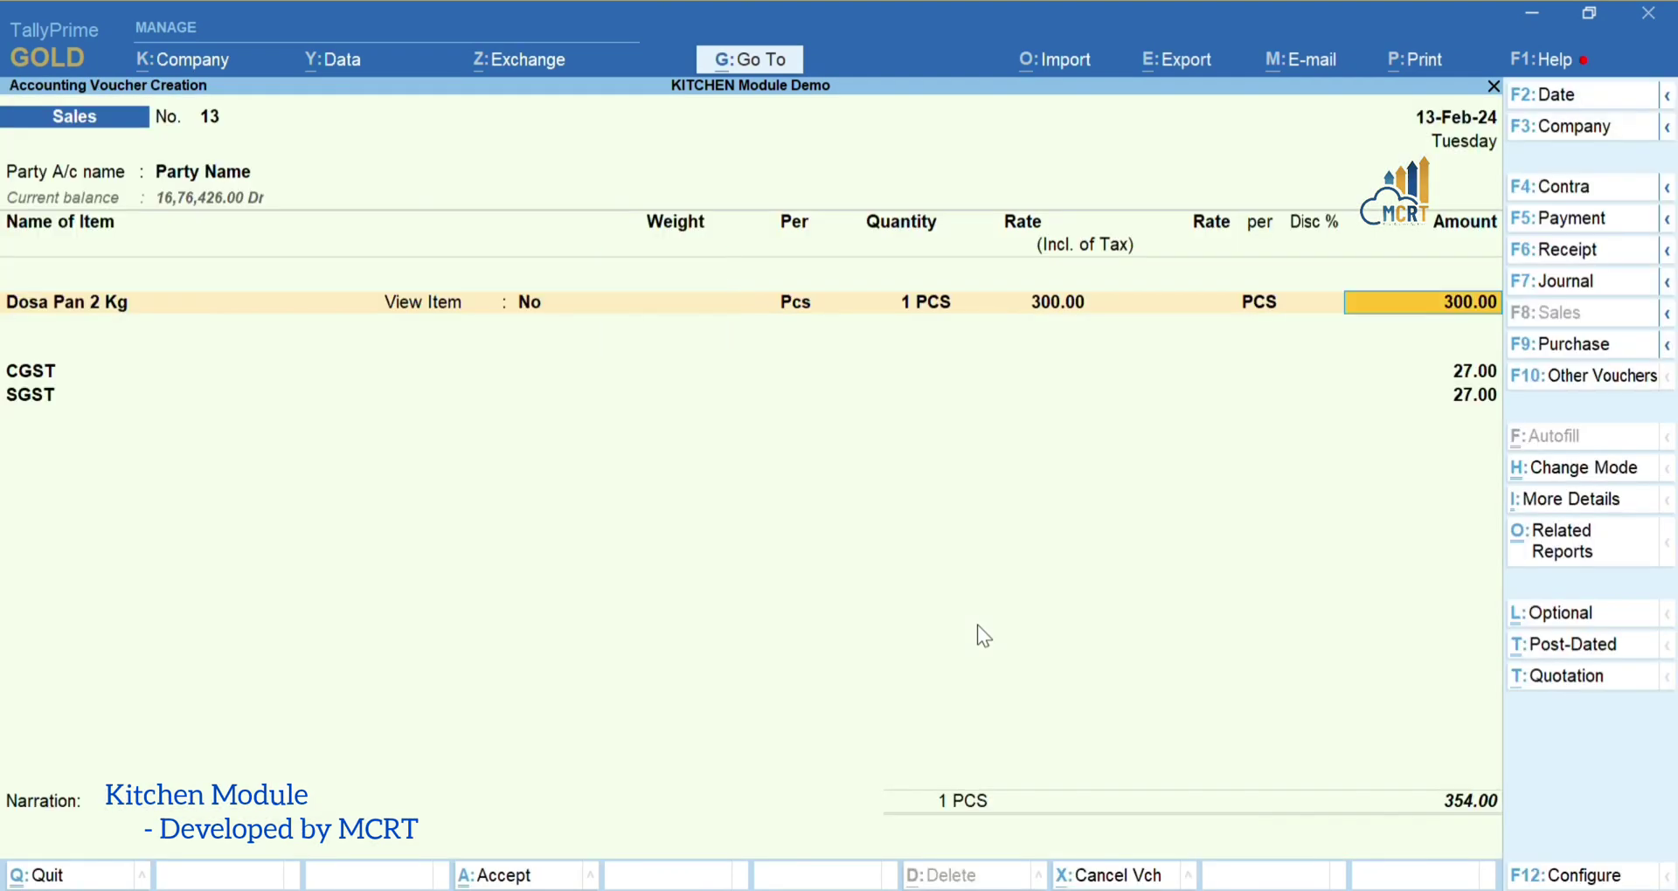
Confirm the first line's amount and accounting details and move on to a second item line
key("Return")
key("Return")
key("BackSpace")
key("Return")
key("Return")
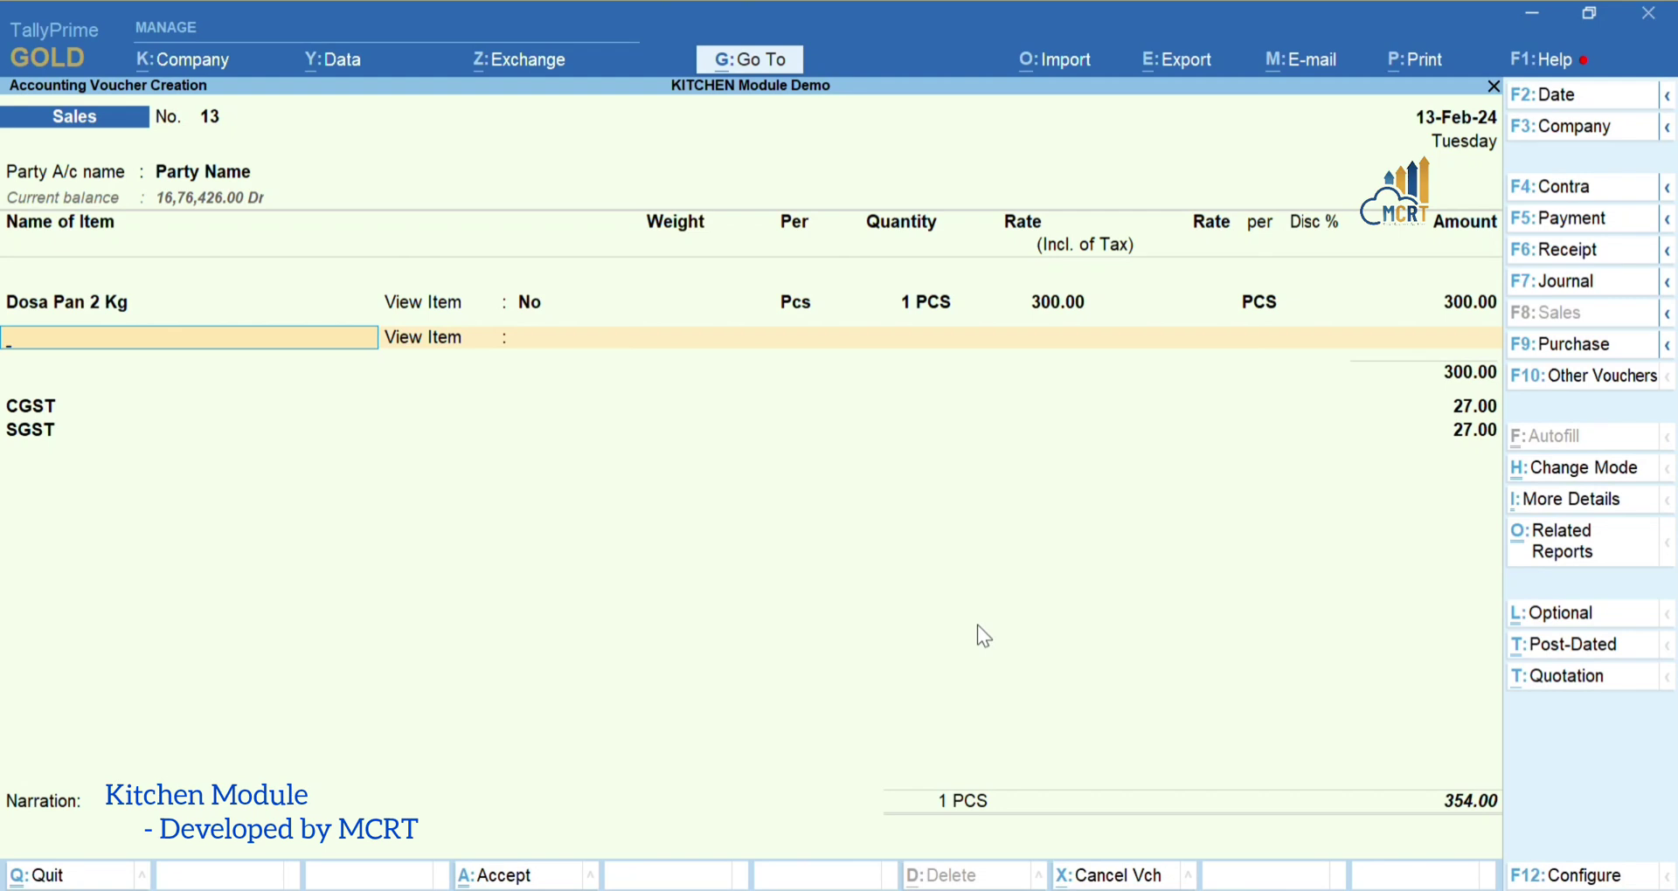
Add Dosa Pan 2 Kg as the second item with order number Not Applicable and a quantity of 1 PCS
type("Dos")
key("Return")
key("Return")
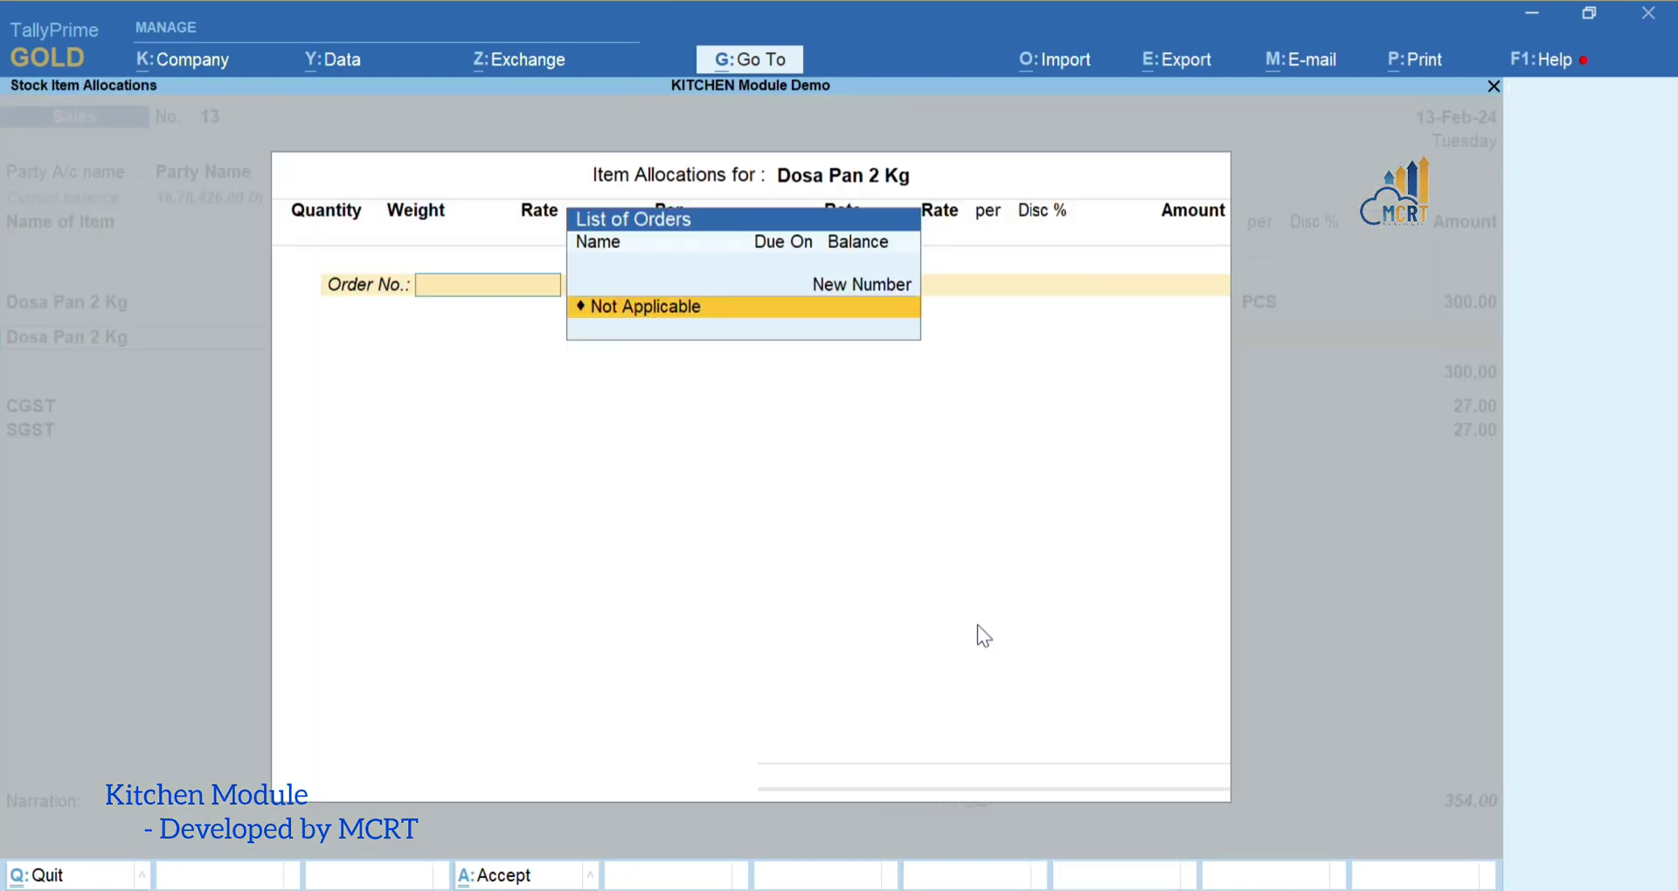
key("Return")
type("1")
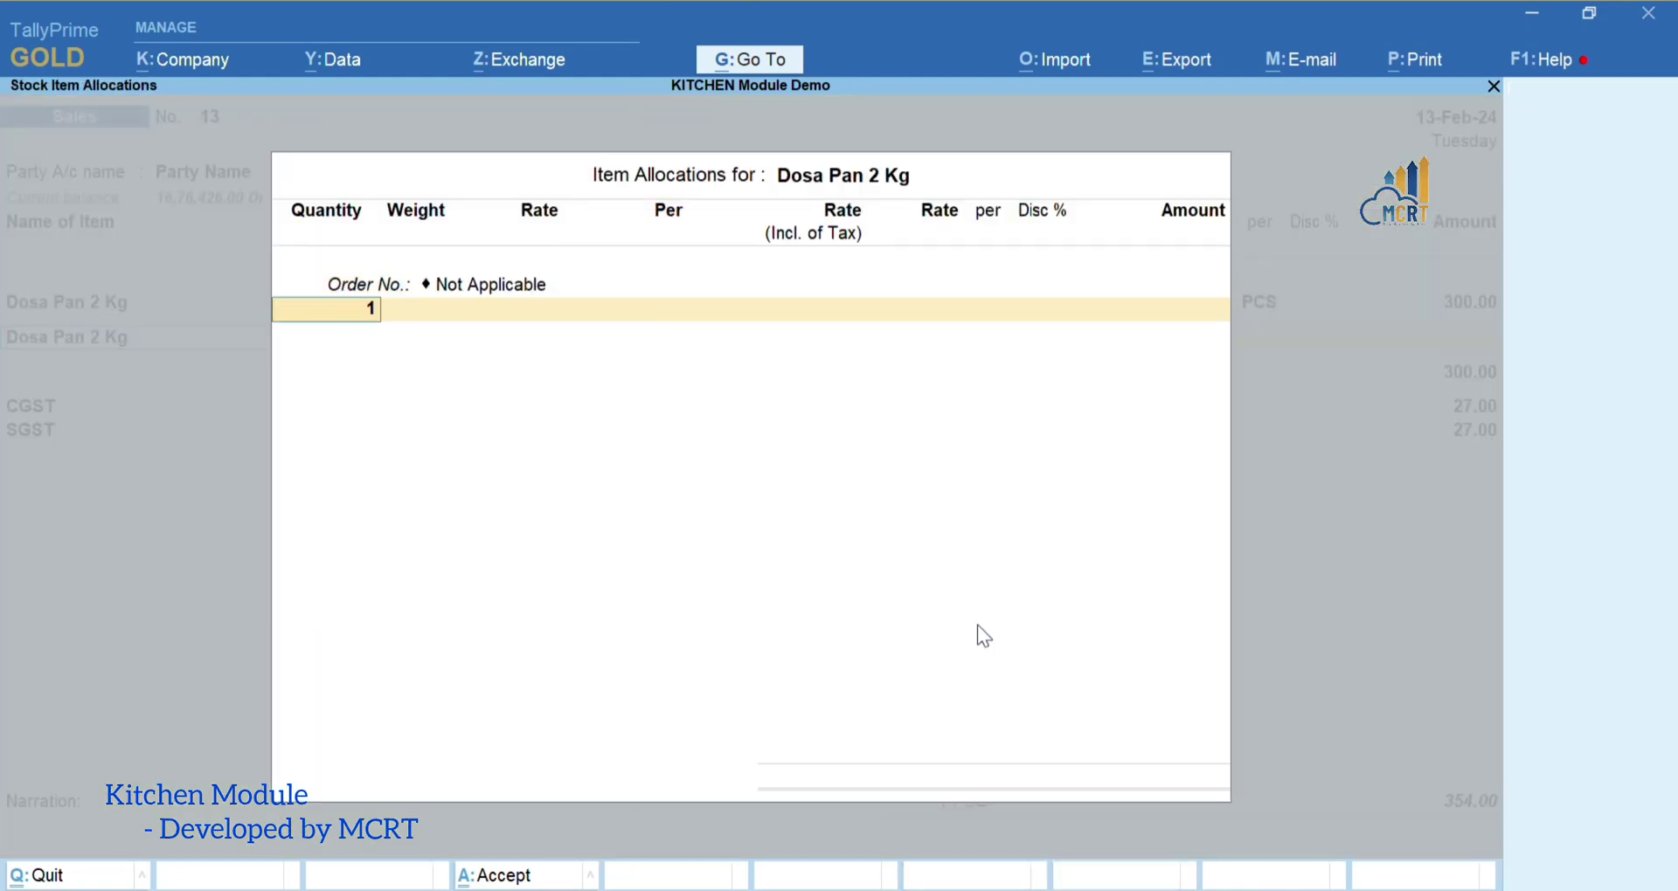
key("Return")
key("Return")
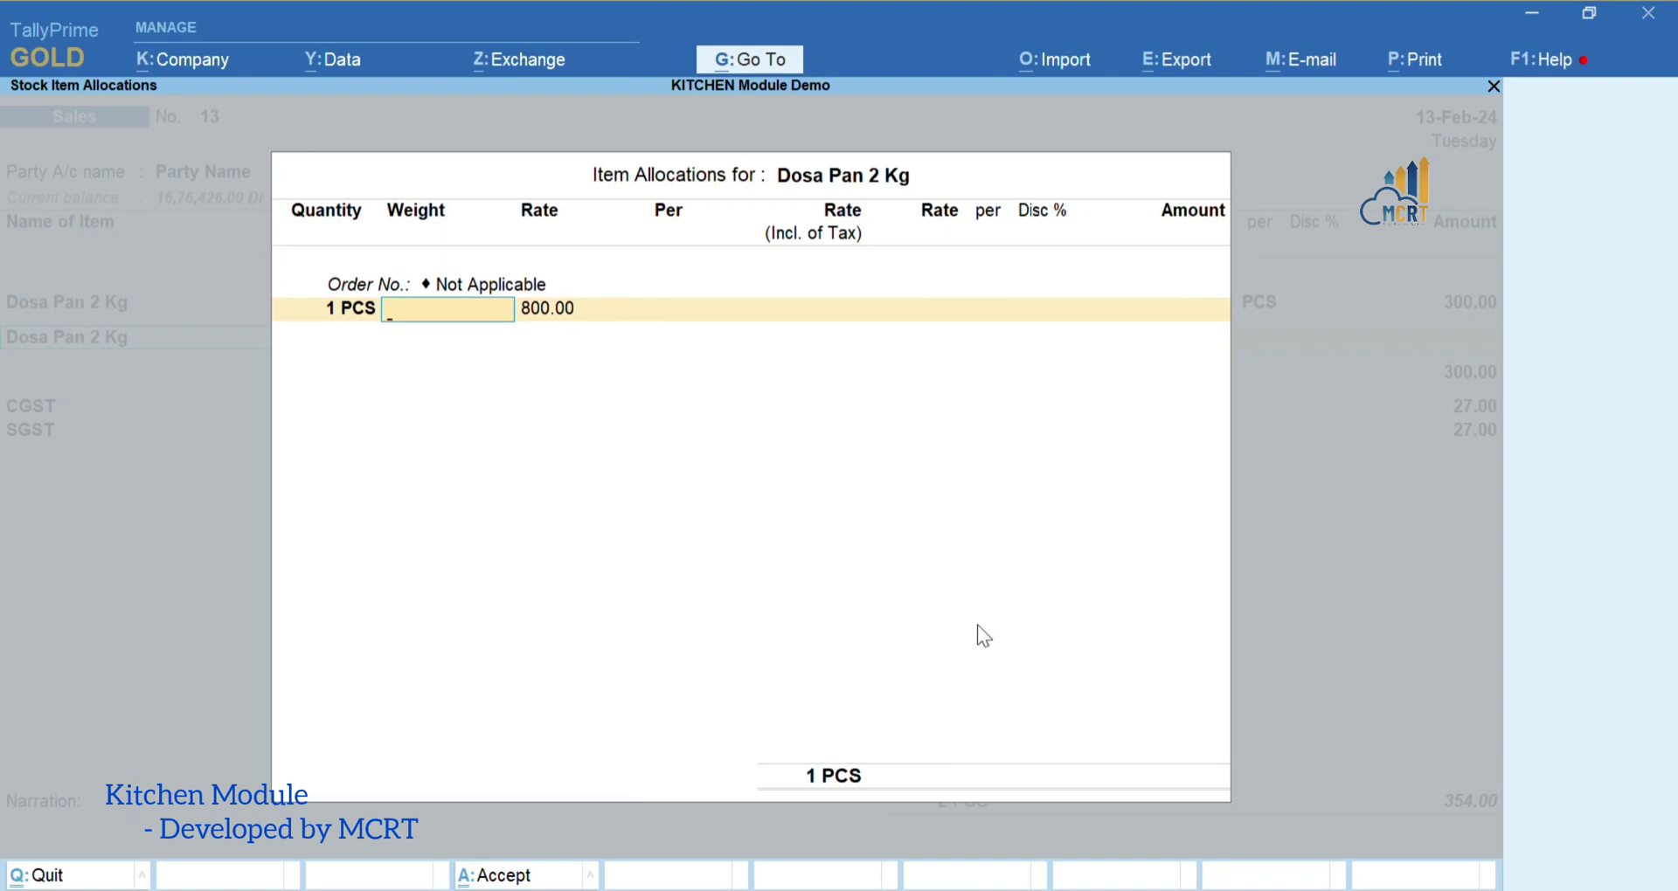
Set the second Dosa Pan allocation to weight 2, rate 250 and per Kg
type("2")
key("Return")
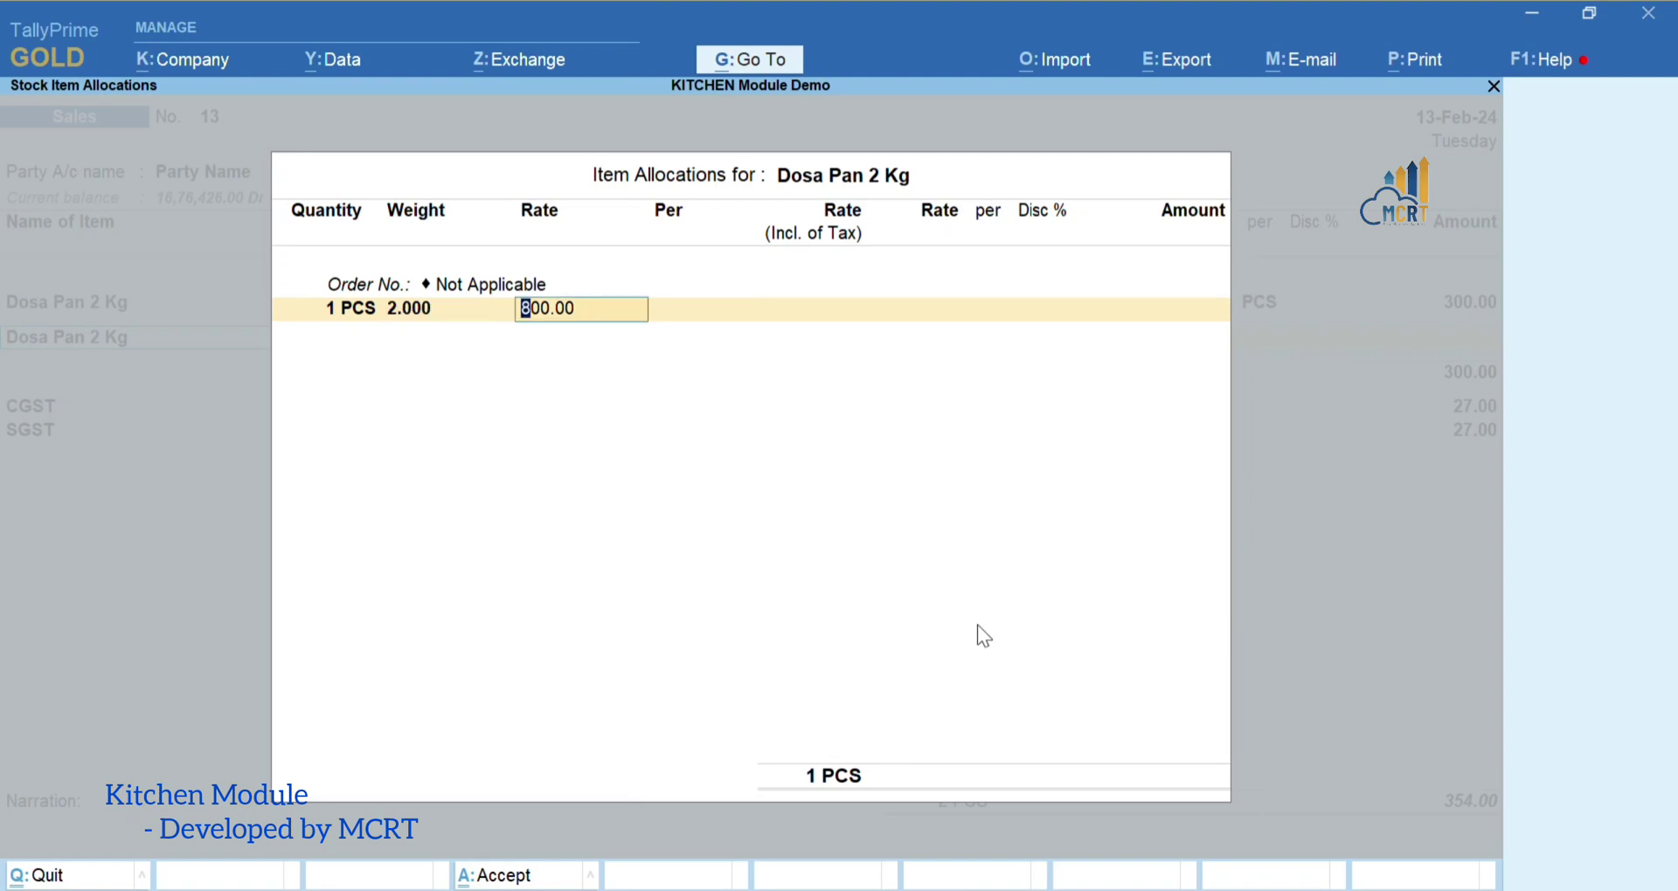
type("250")
key("Return")
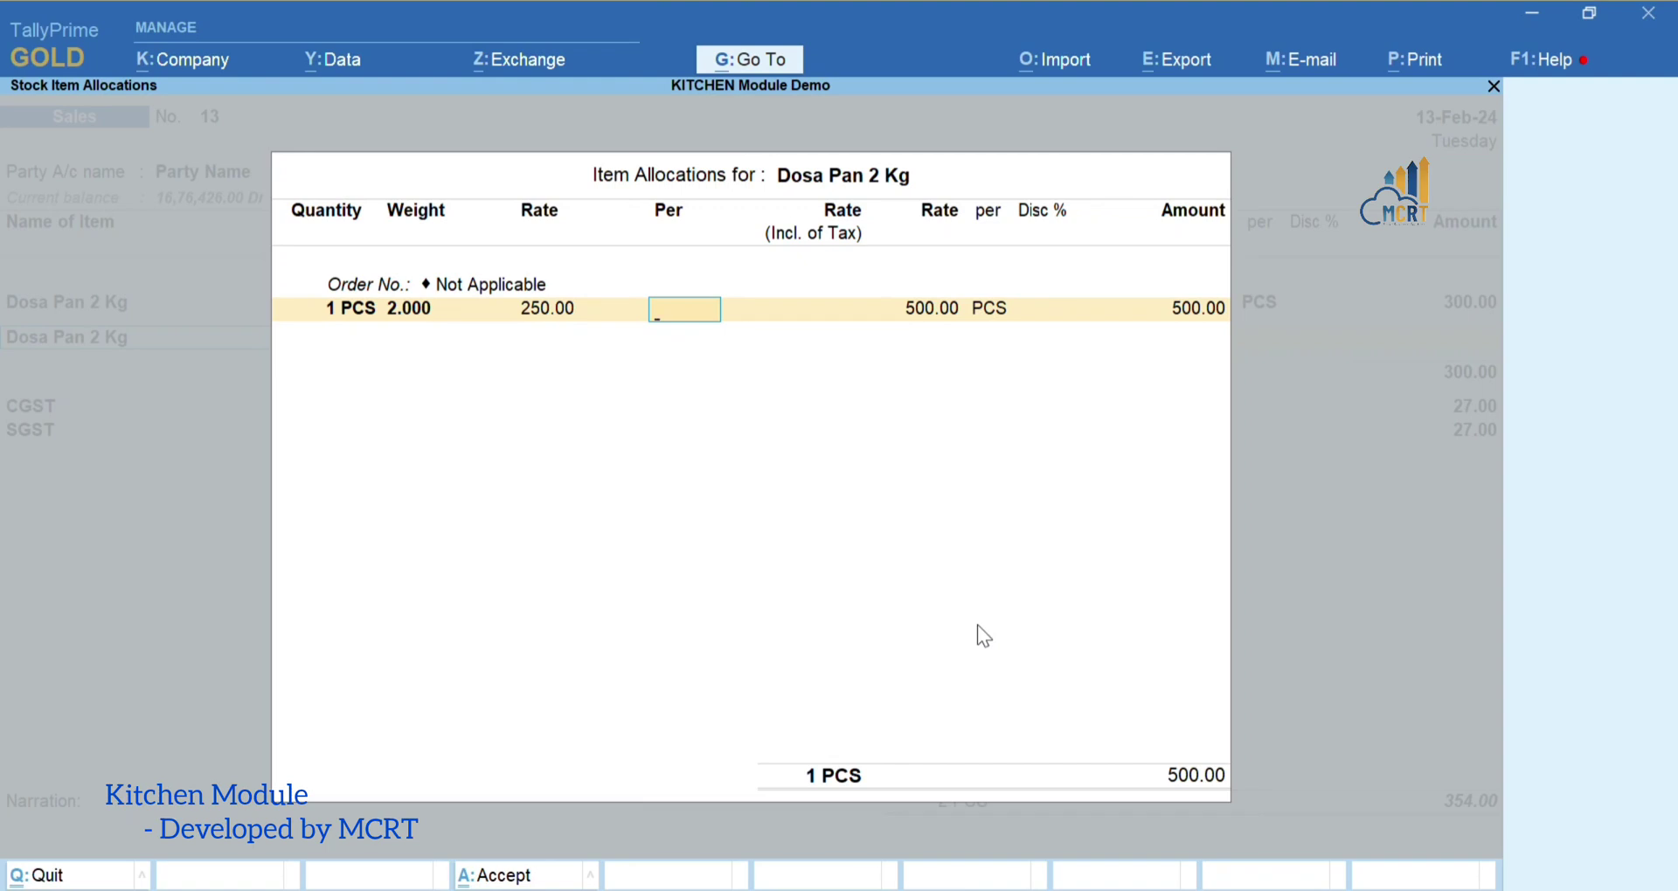
type("Kg")
key("Return")
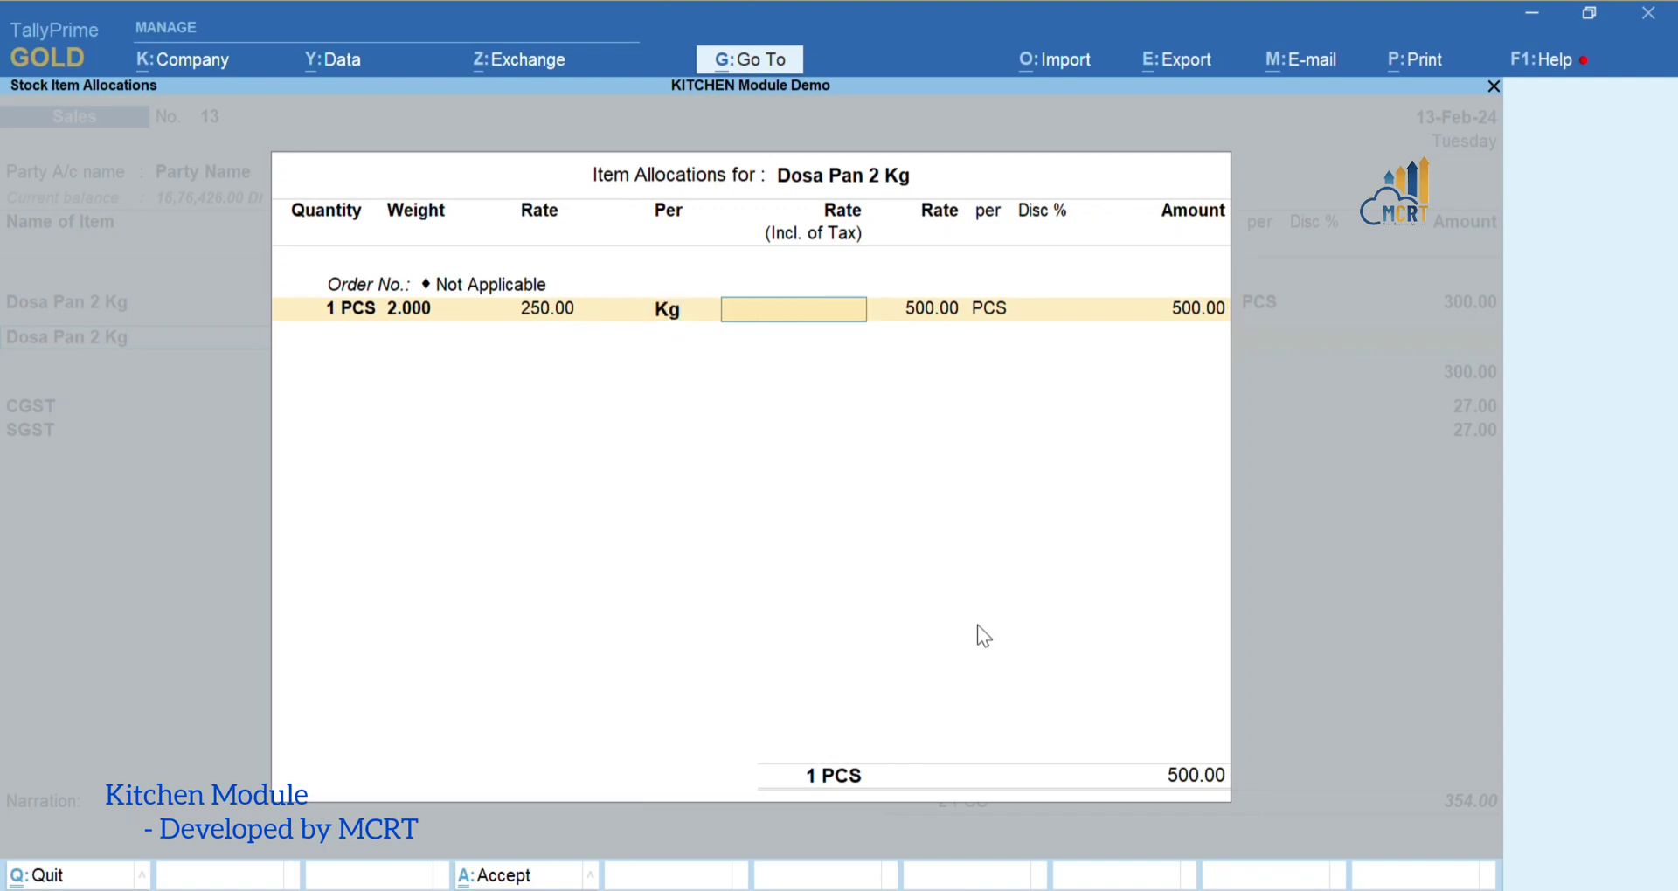
Accept the second line's allocation and amount, keeping View Item at No and the accounting details as they are
key("Return")
key("Return")
key("Return")
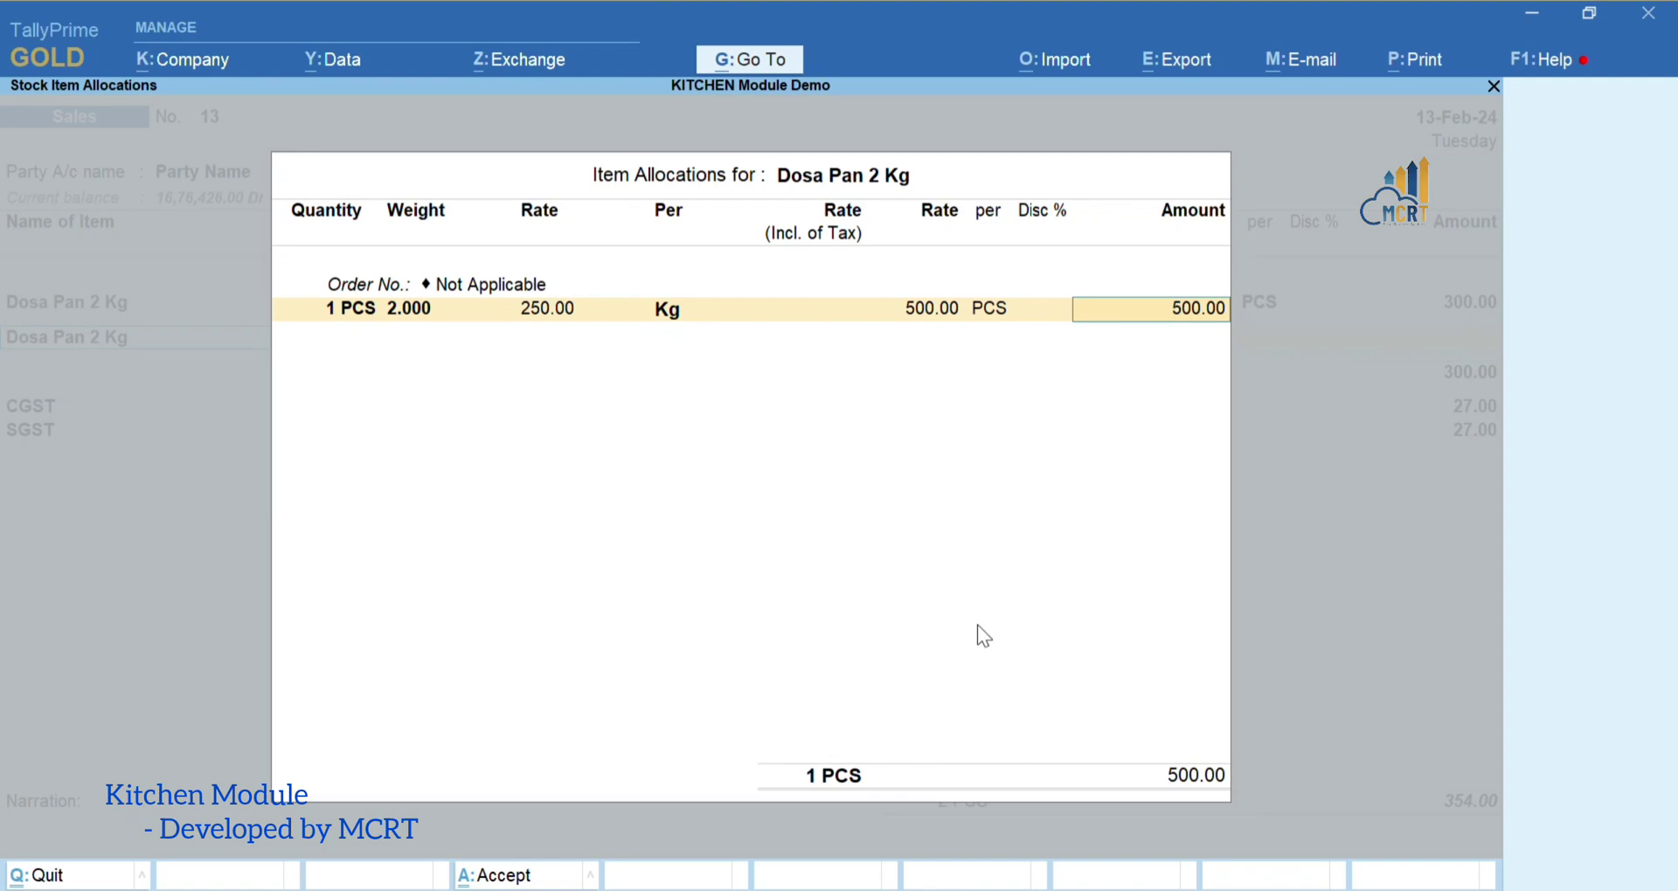
key("Return")
key("Return")
key("Return")
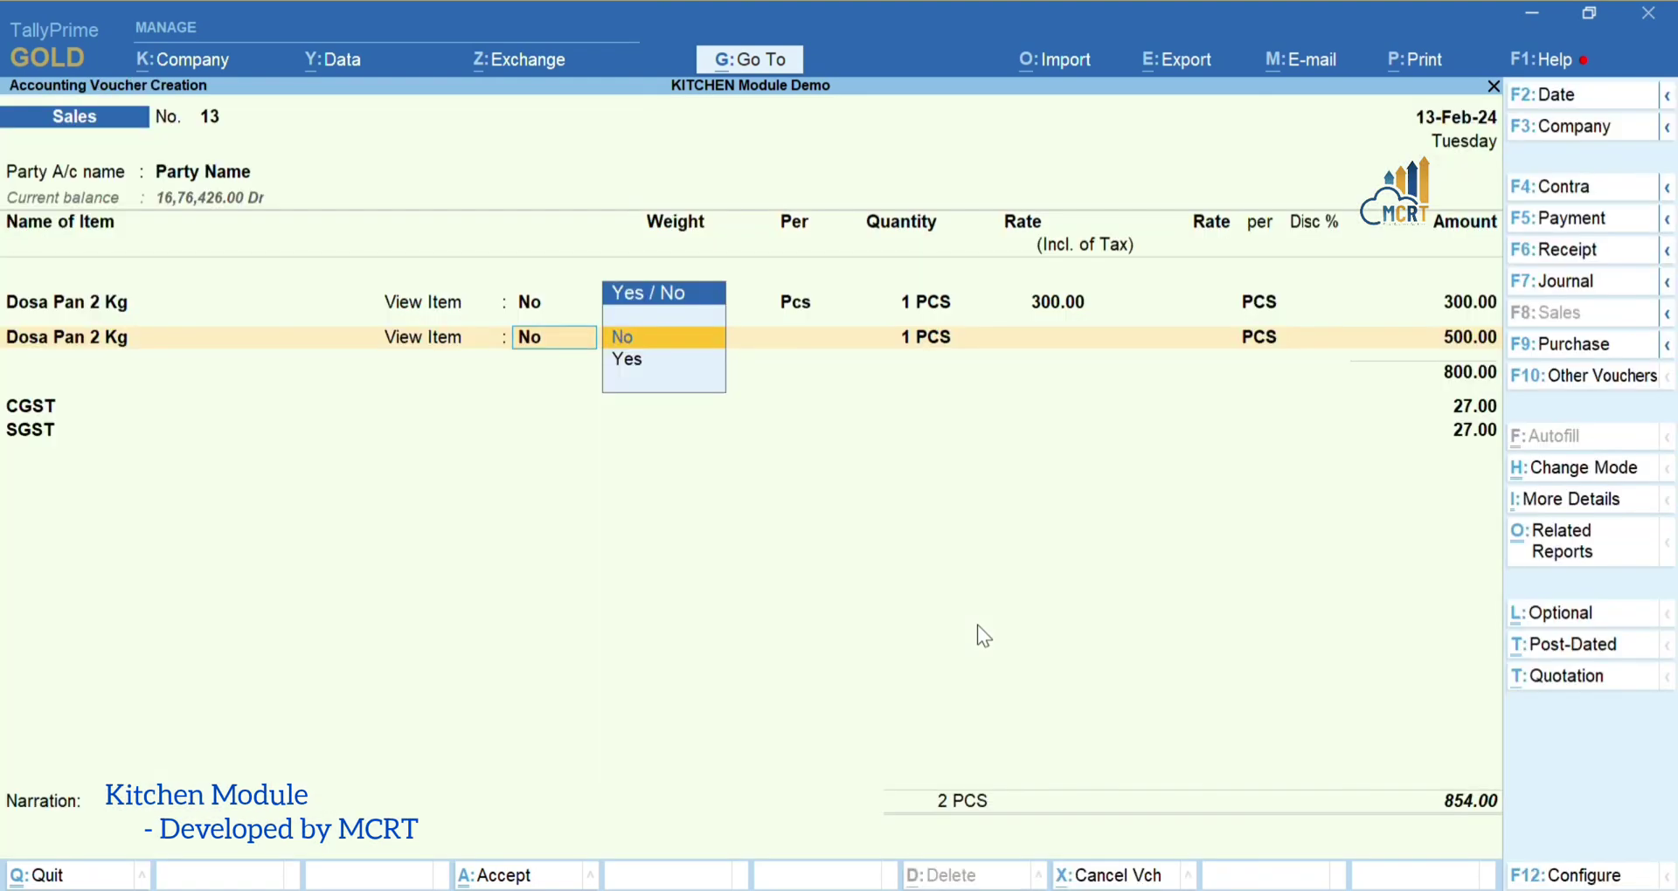
key("Return")
key("Return")
key("Return")
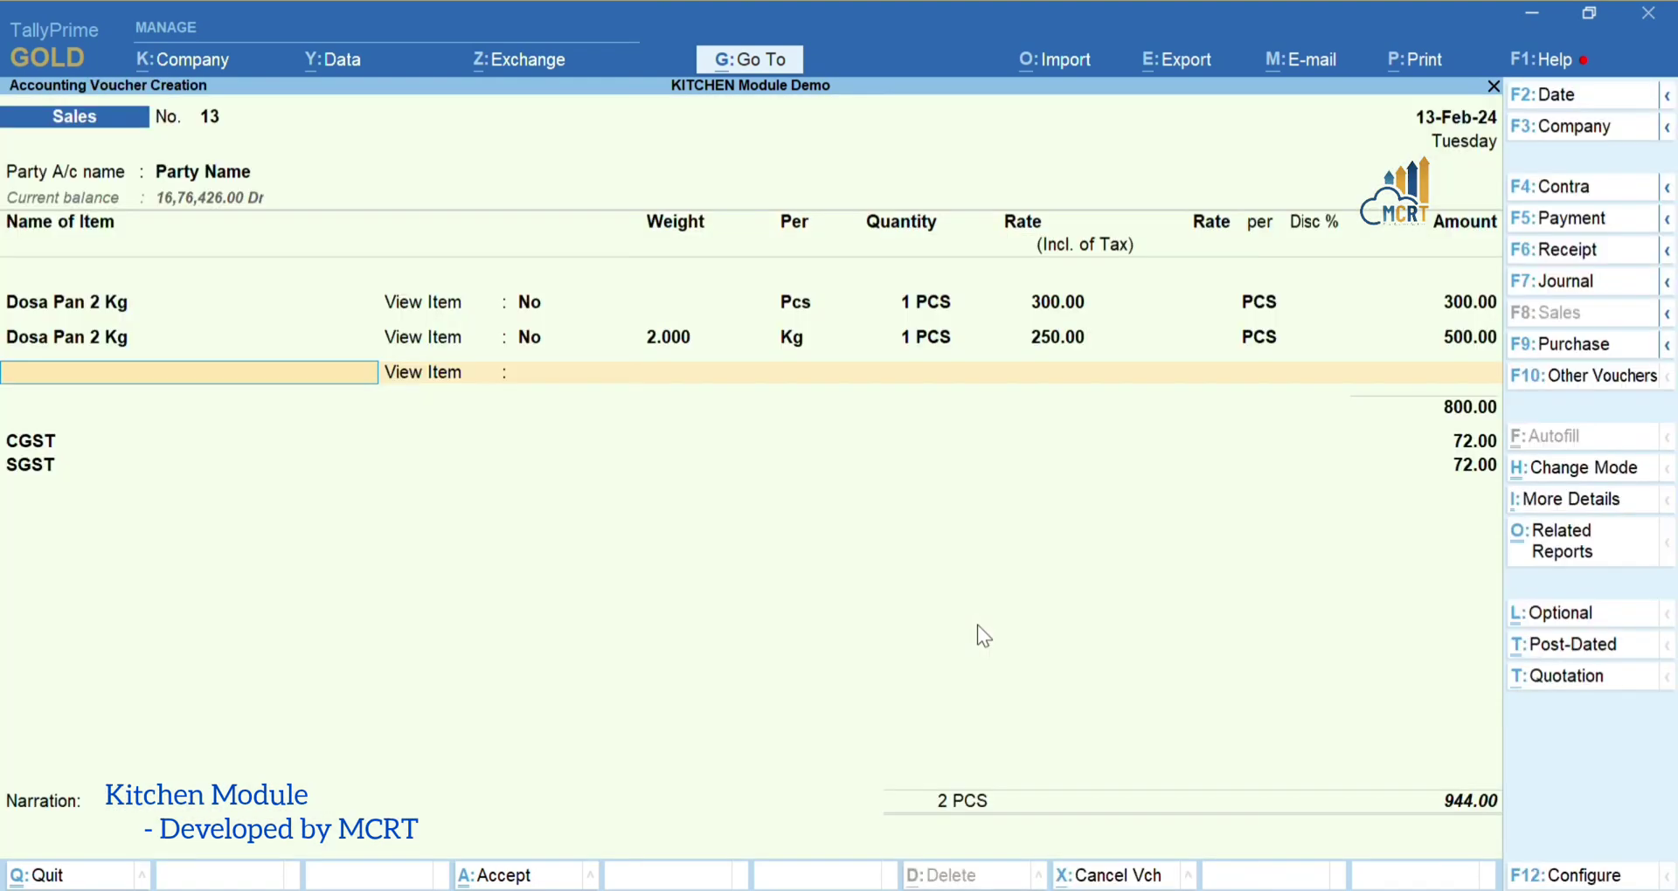
Preview the Tax Invoice enlarged, examine both items' weight, rate and per columns and the tax totals, and close the printout
key("Return")
key("Return")
key("ctrl+a")
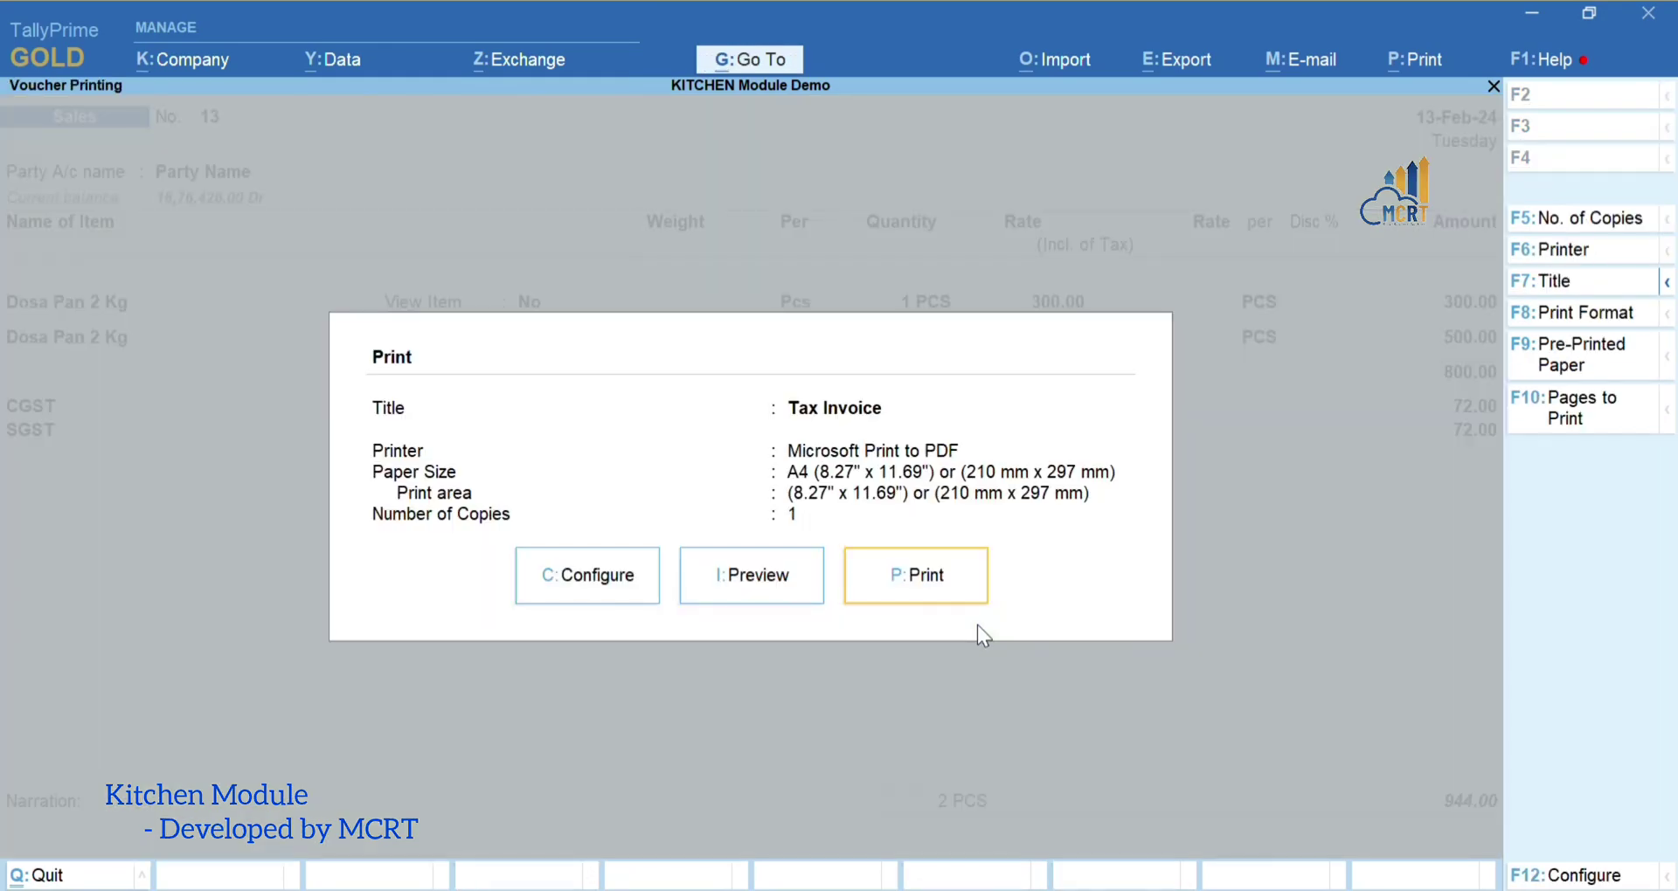
key("i")
key("alt+z")
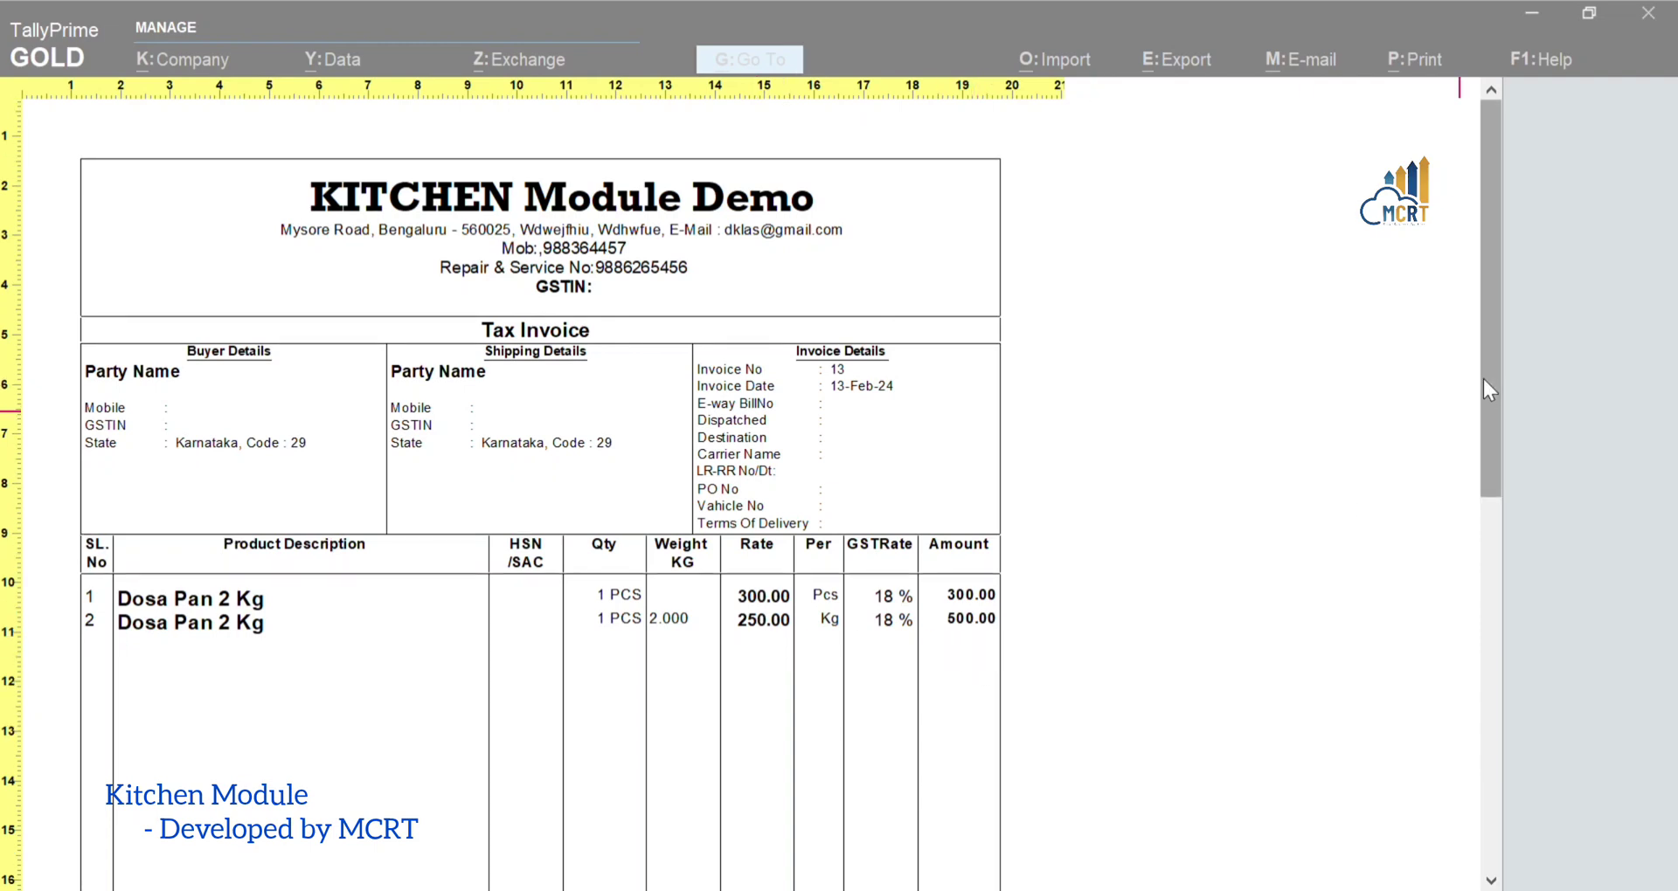
left_click_drag(1483, 387, 1504, 728)
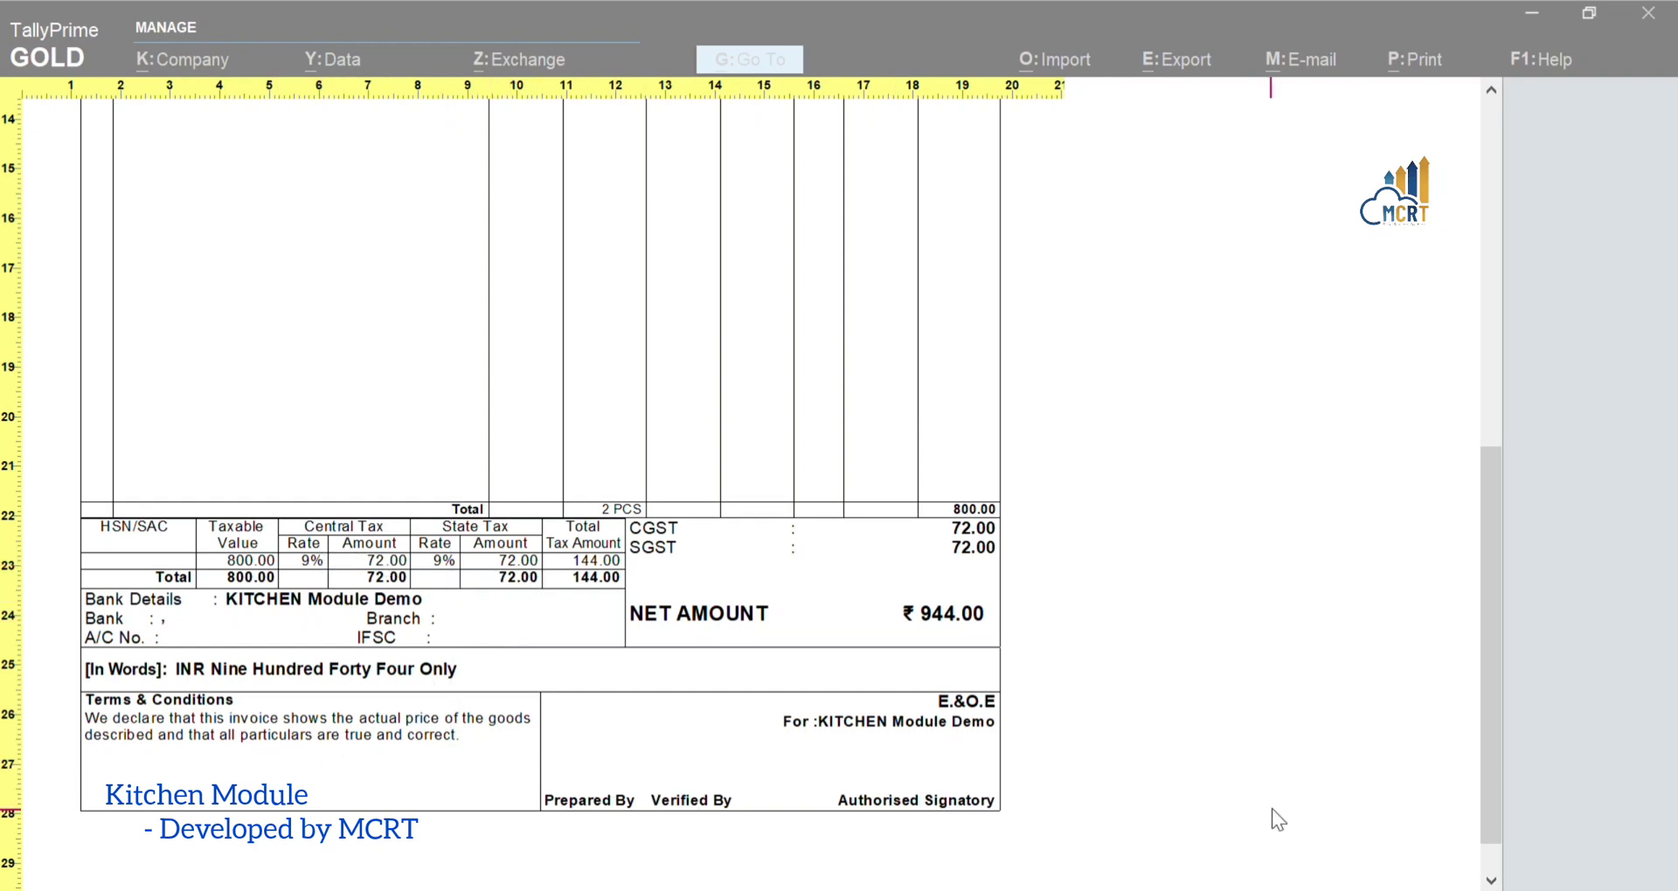
left_click_drag(1498, 684, 1338, 359)
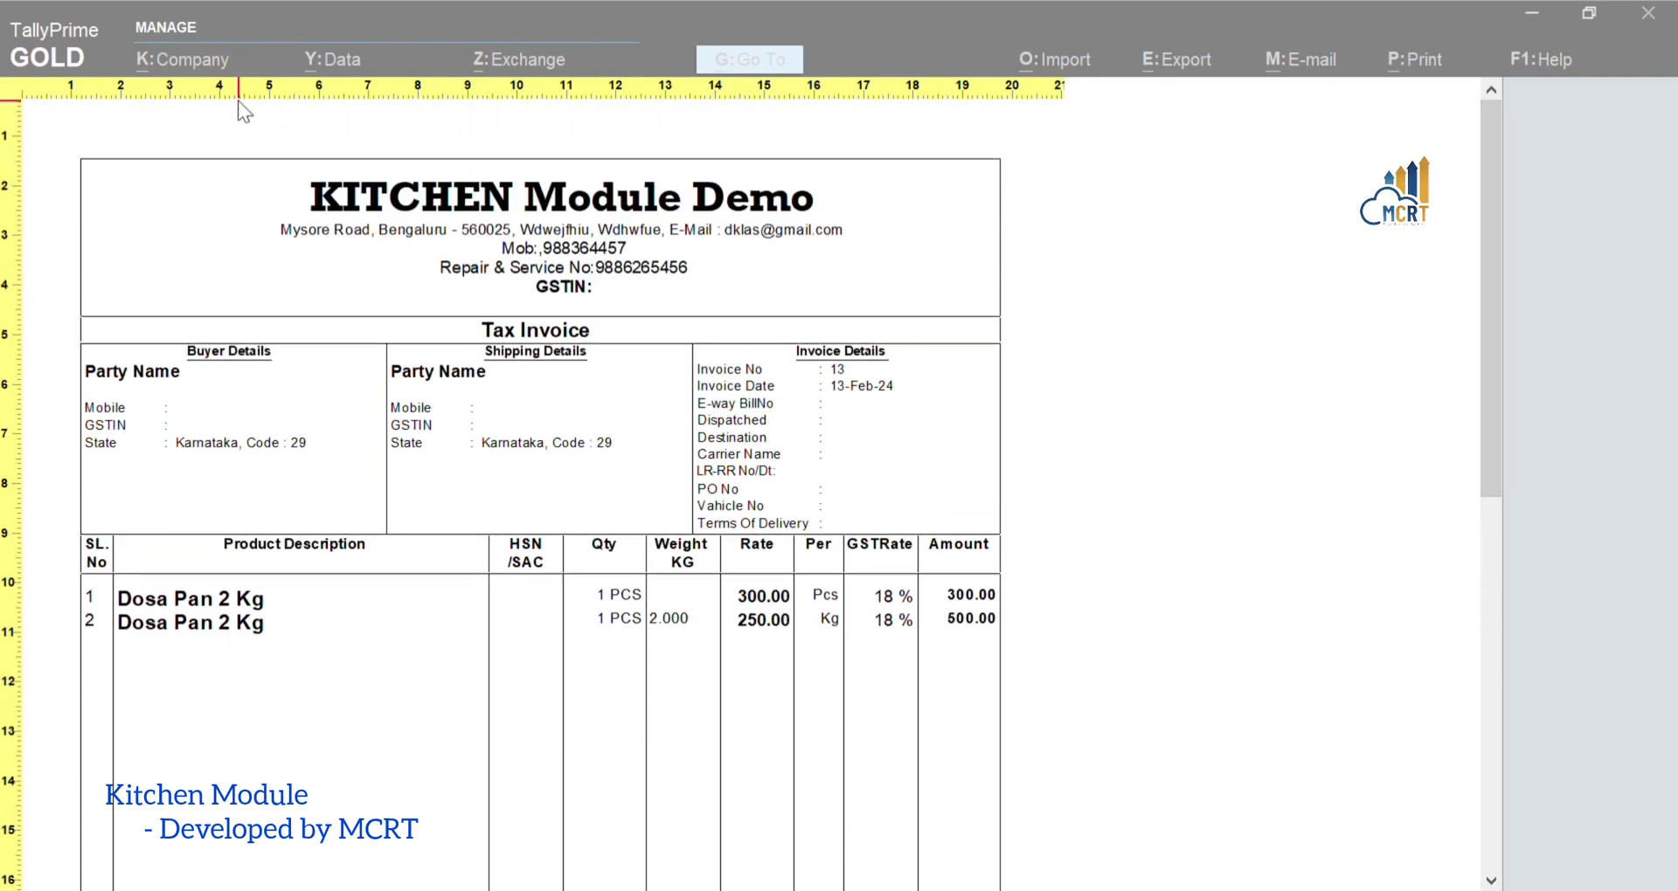
scroll(1351, 335, "up", 1)
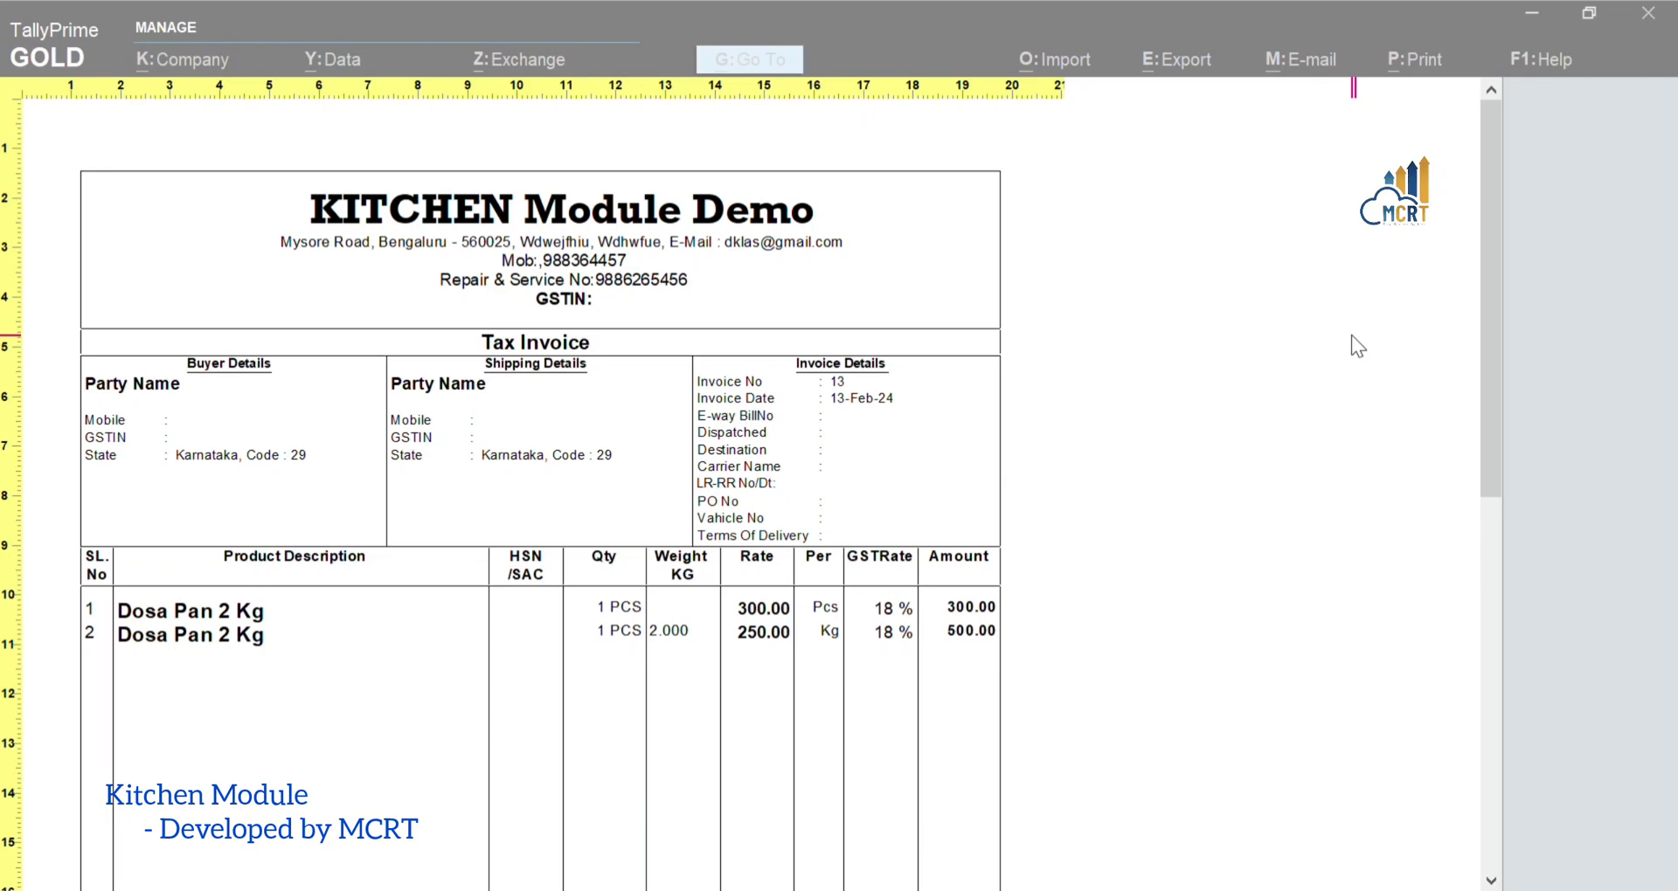
key("Escape")
key("Escape")
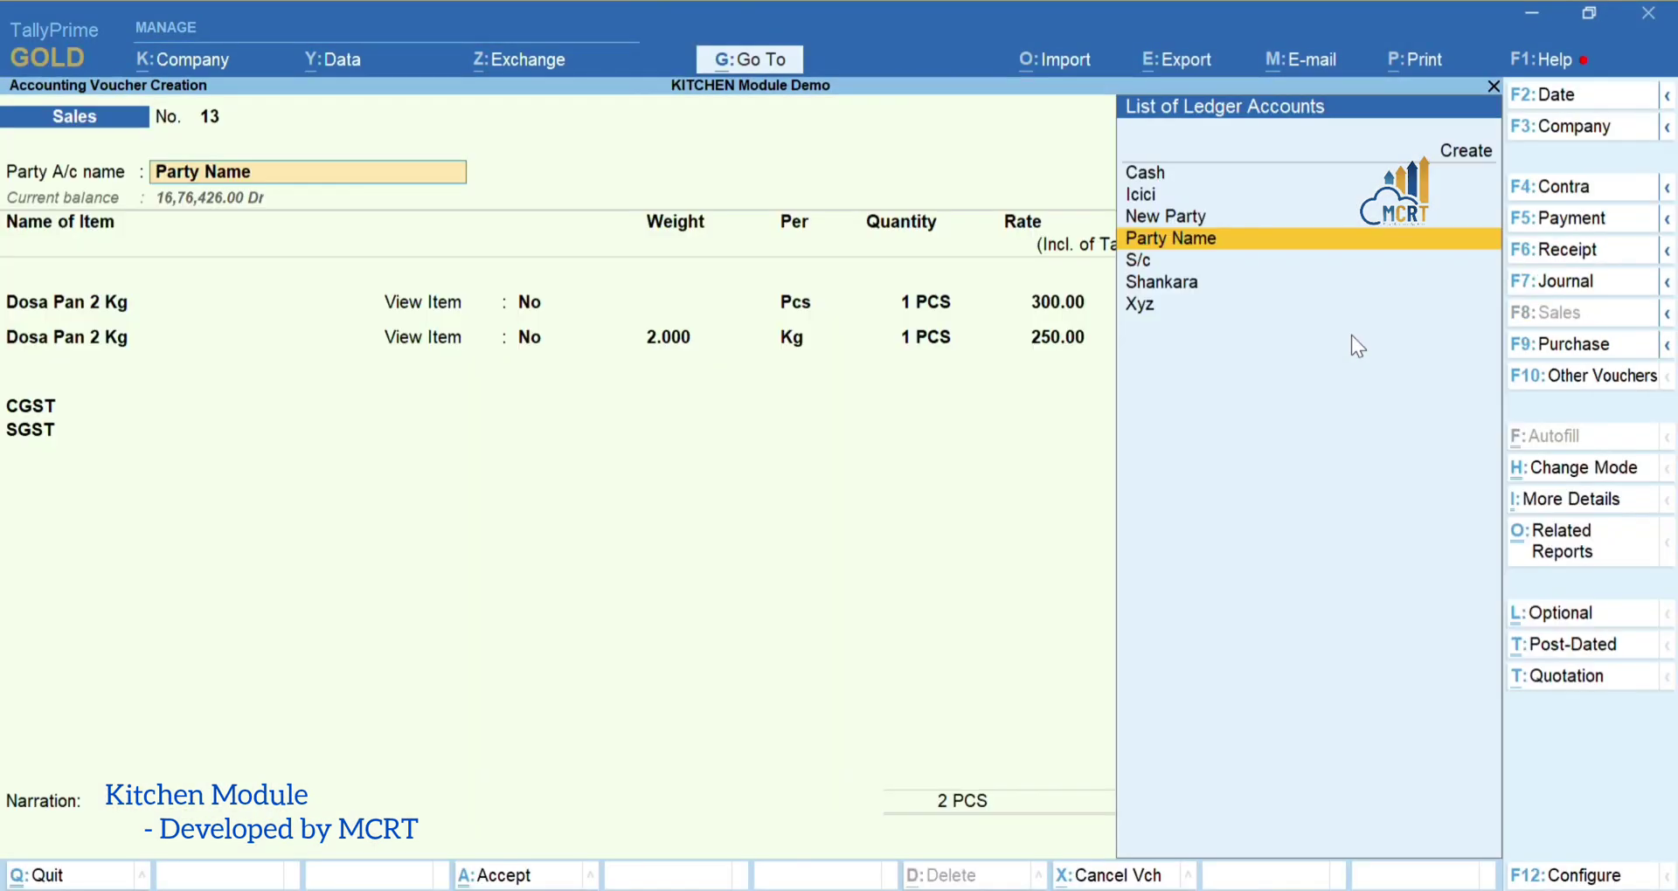
Return to the first Dosa Pan line and go through its item allocation with all values kept, up to its View Item option
left_click(100, 305)
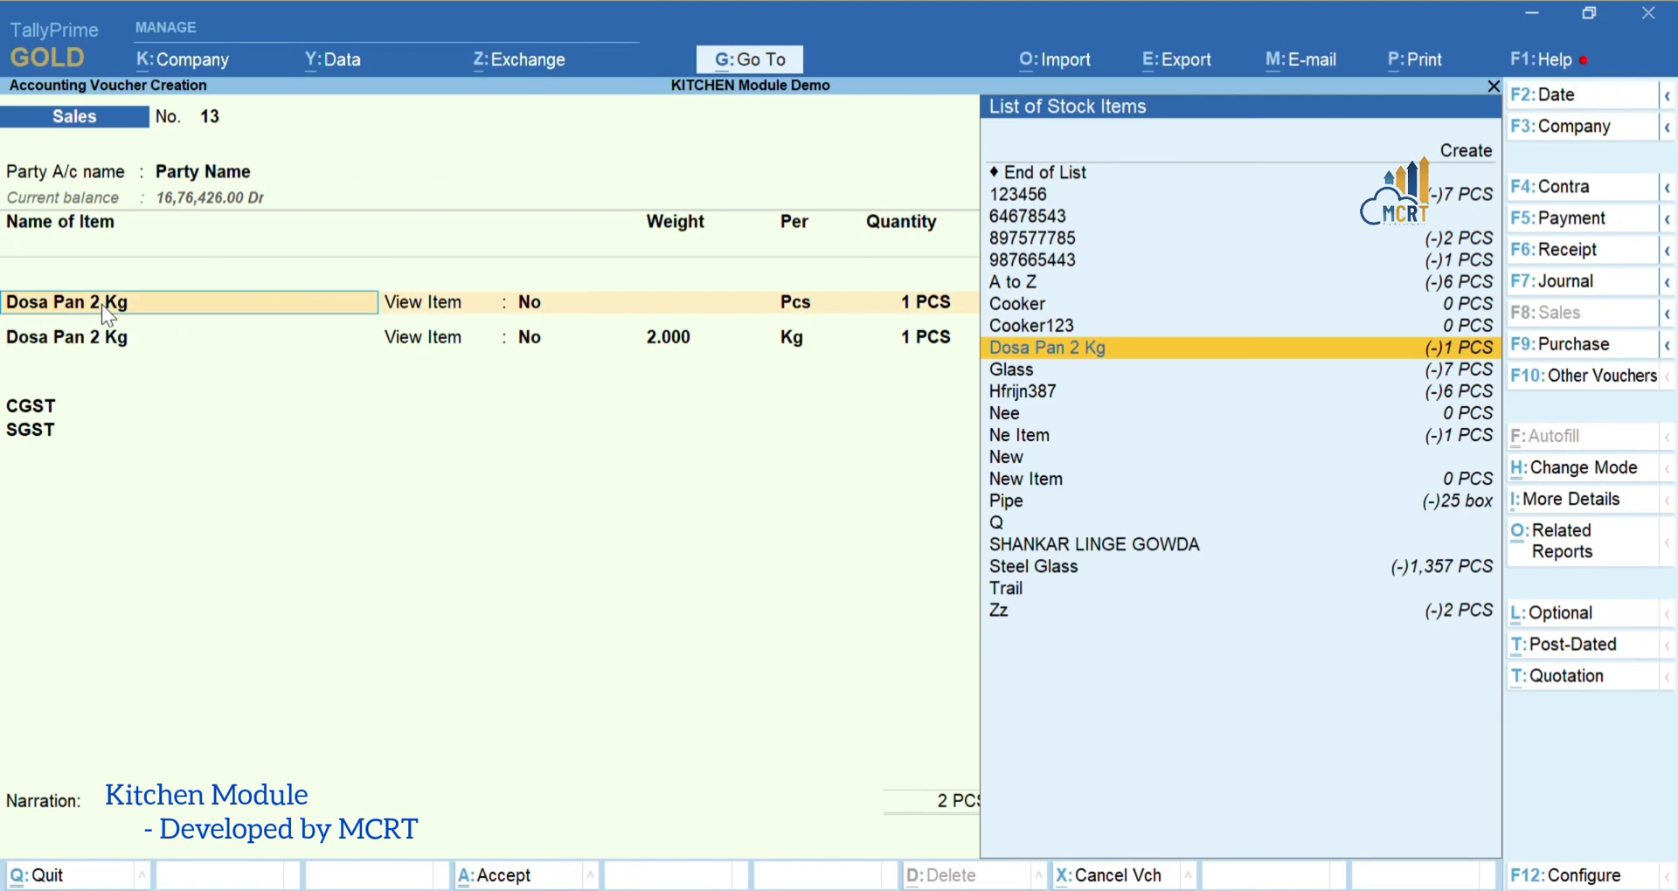
key("Return")
key("Return")
key("Return")
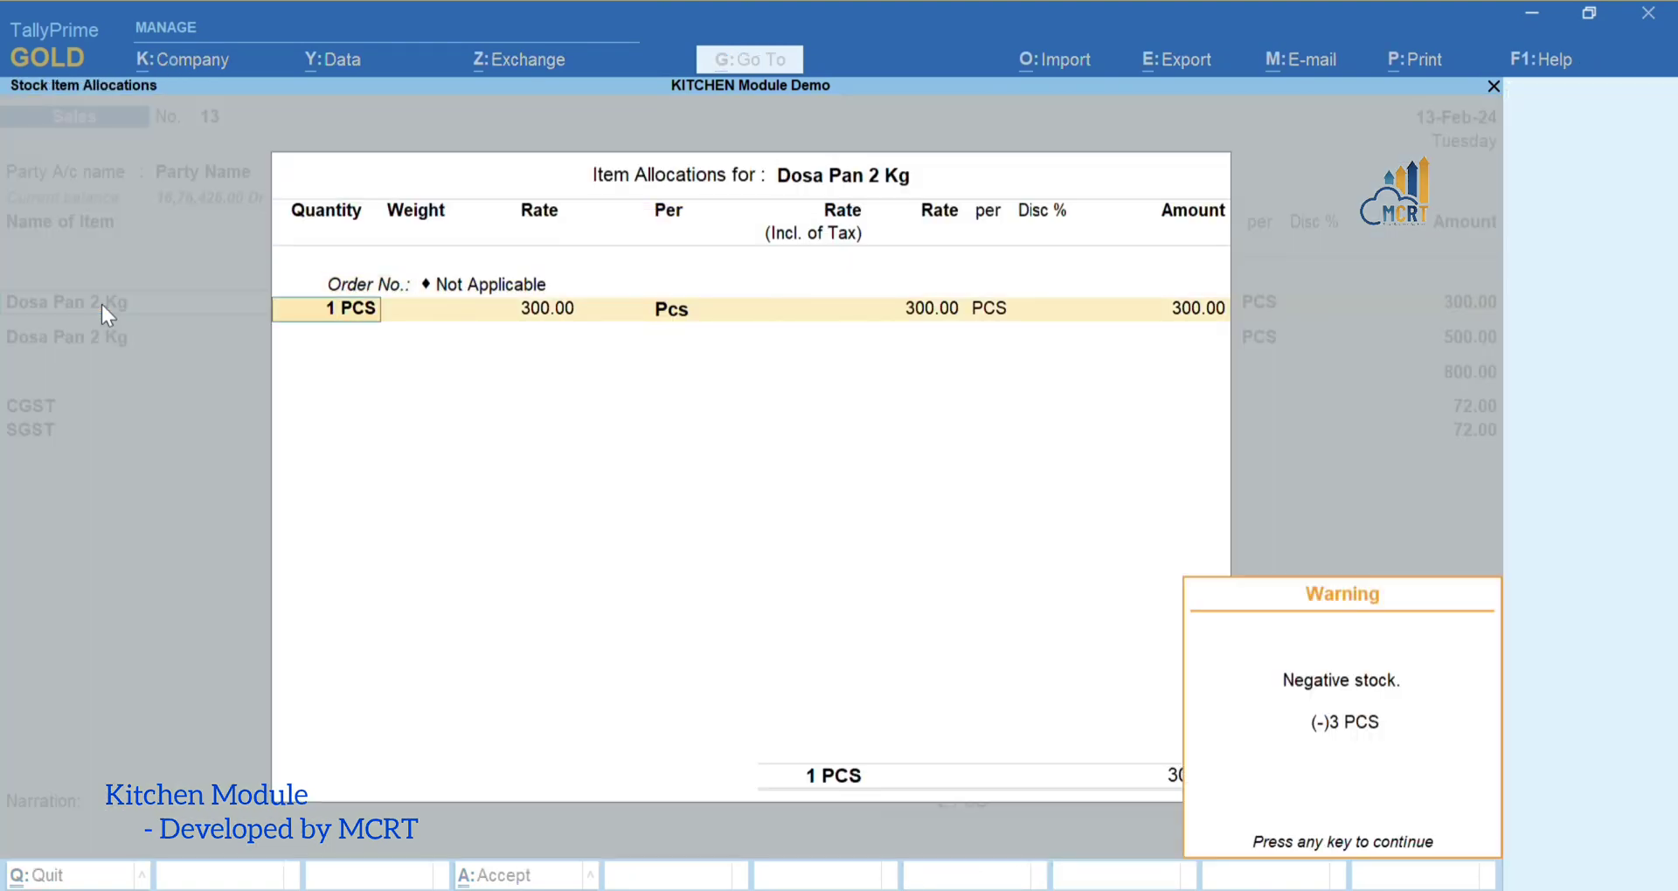
key("Return")
key("Return")
key("Return")
key("Return")
key("Return")
key("Return")
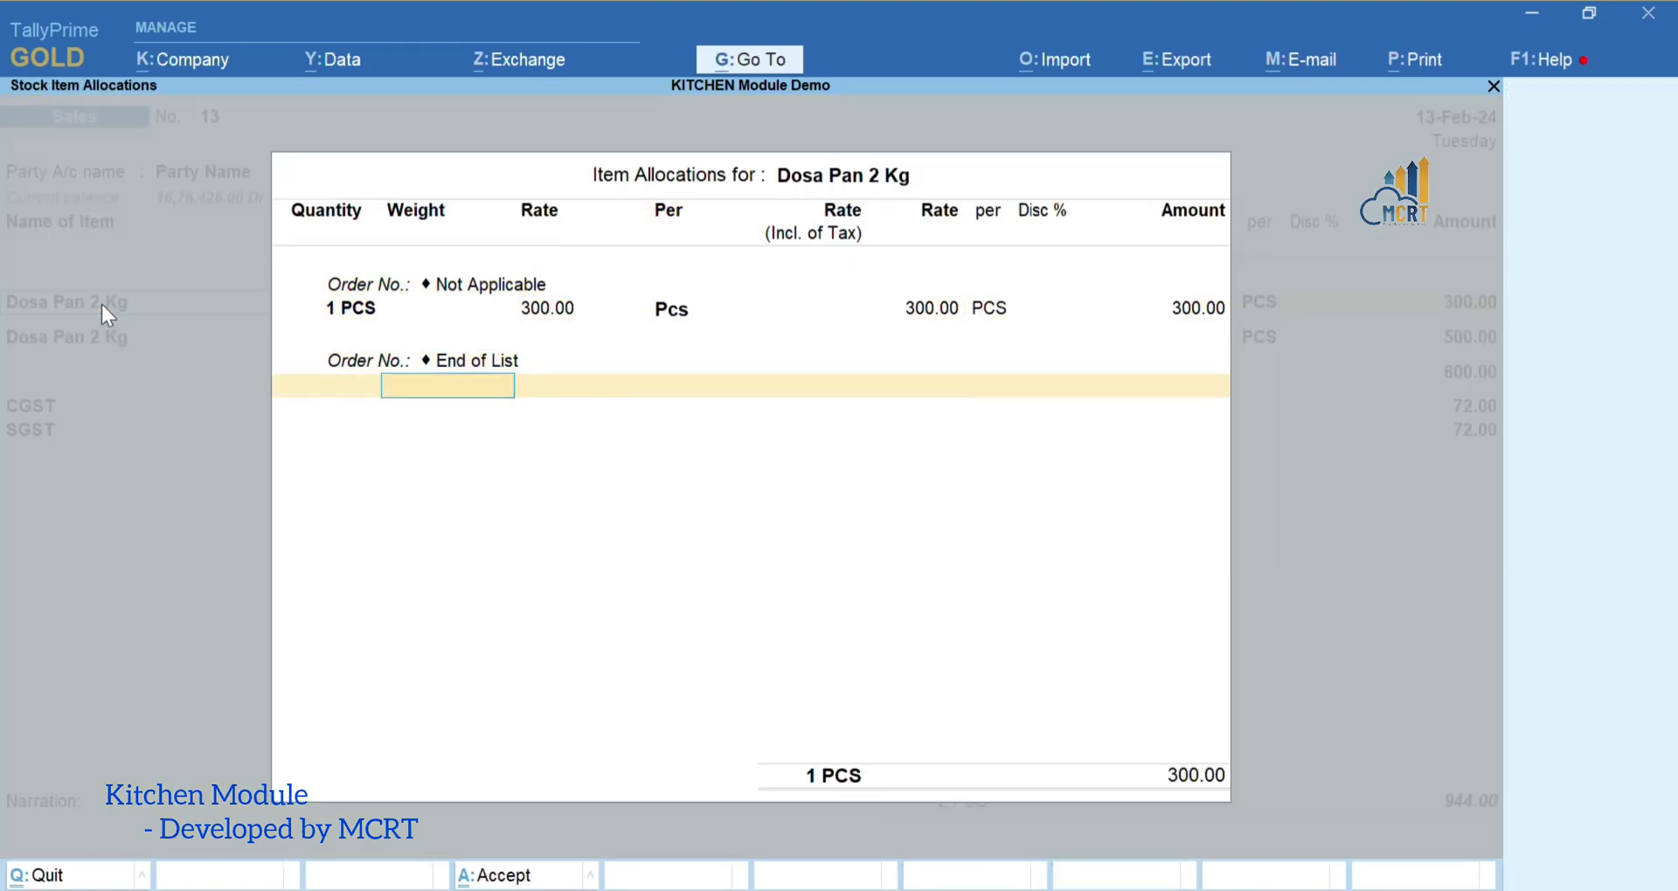
key("Return")
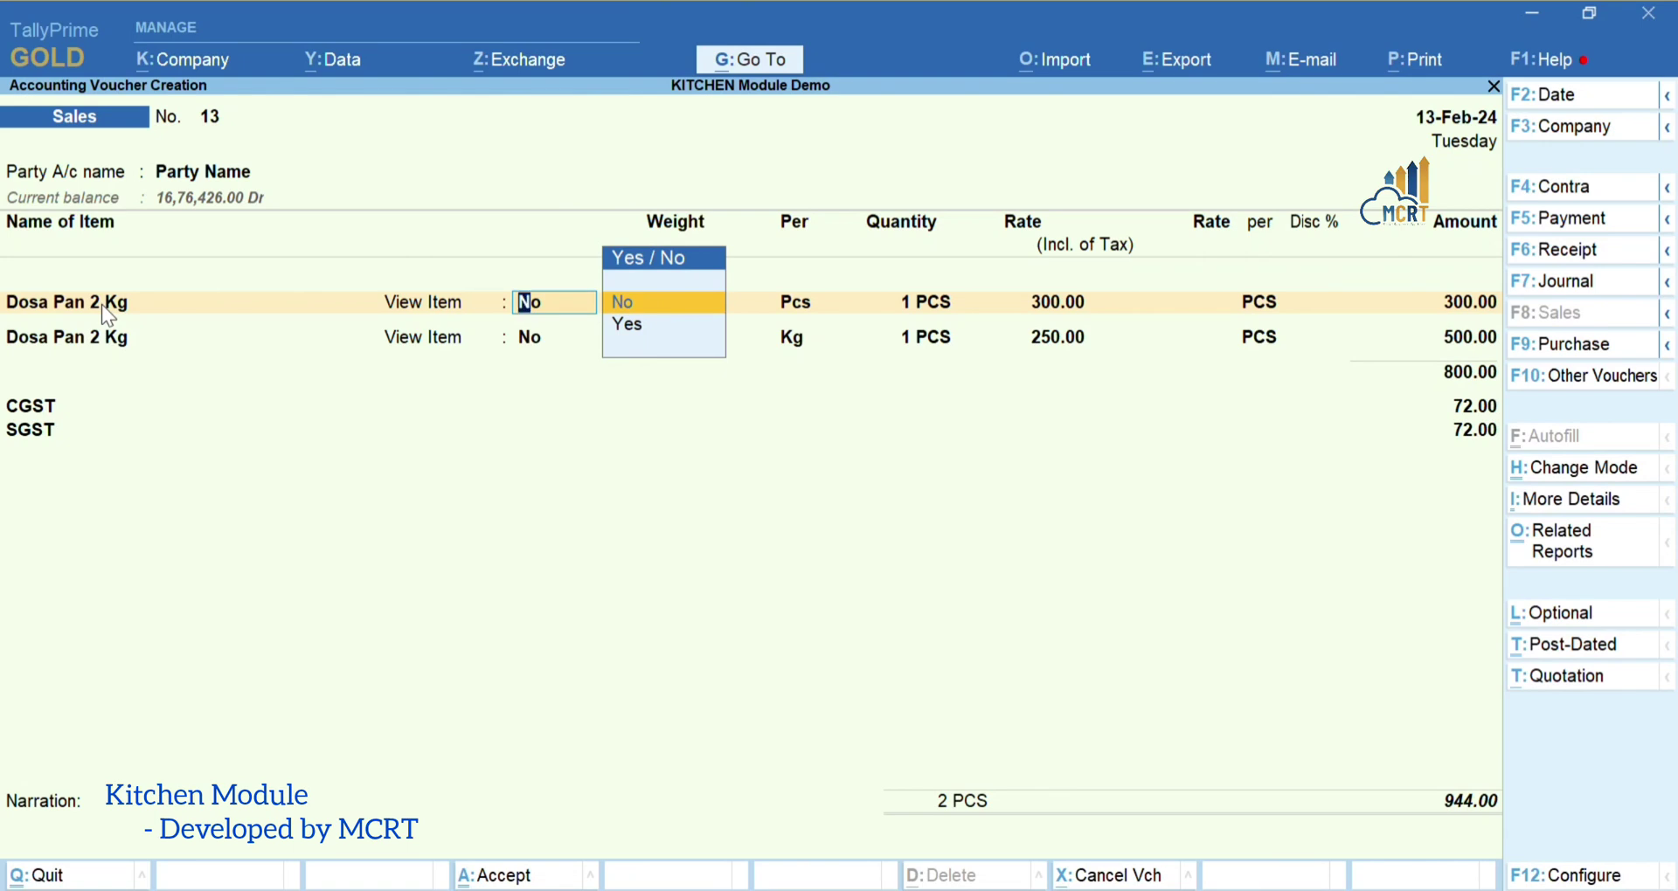
Display the first Dosa Pan line's item image with View Item at Yes, close it and set the option back to No
key("Down")
key("Return")
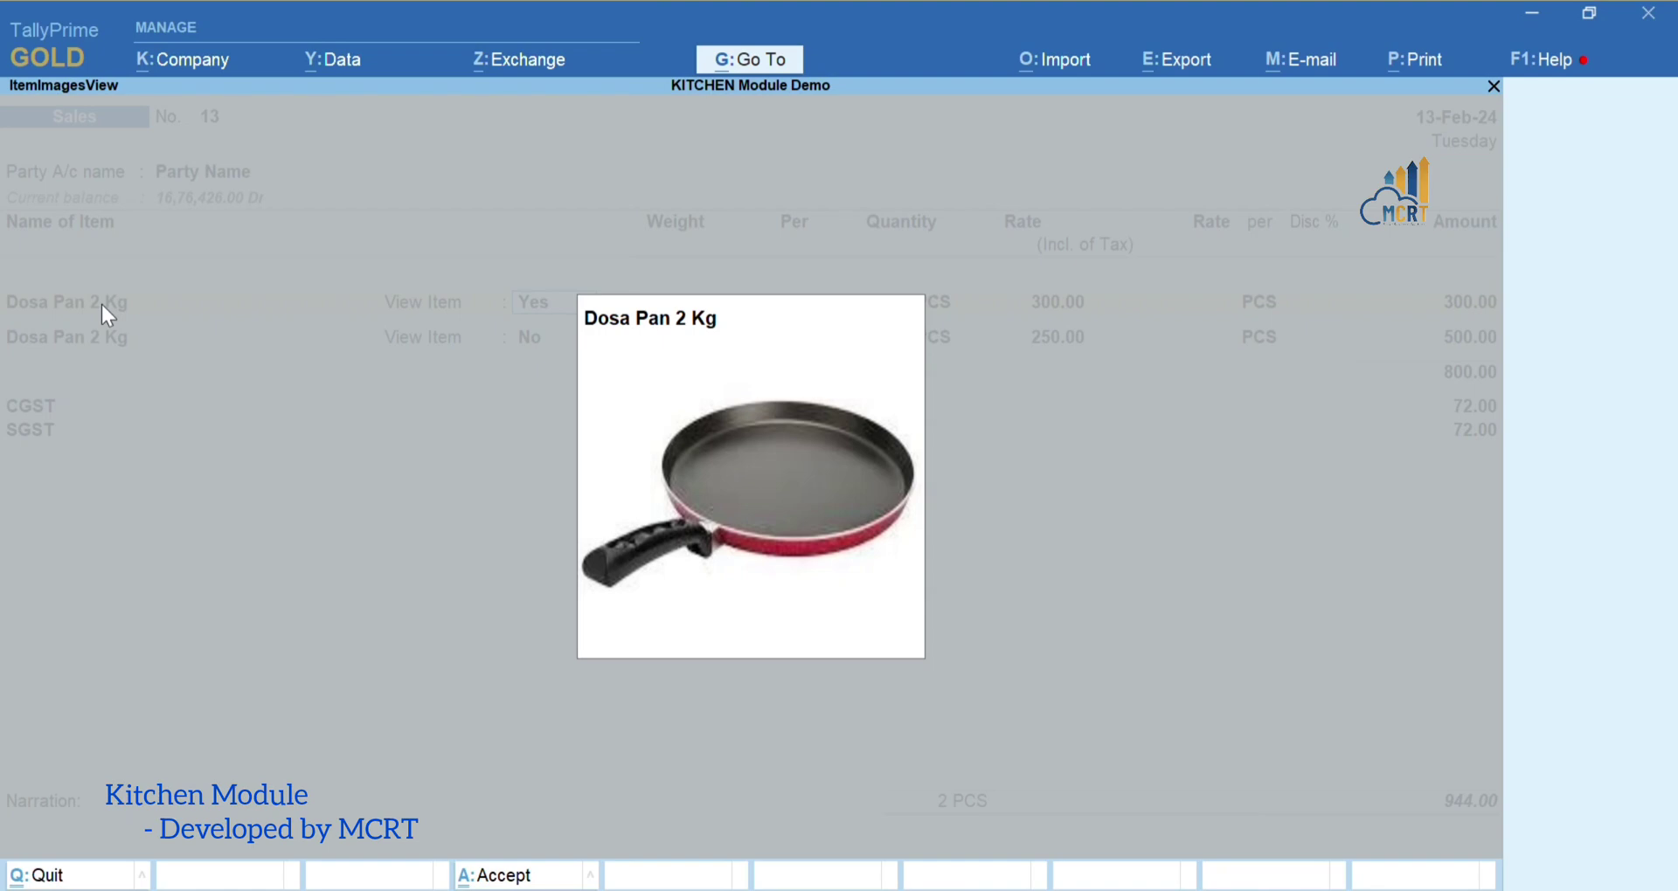
key("Escape")
key("Up")
key("Return")
Accept the first line's remaining values and its GST SALES accounting details to reach the second item line
key("Return")
key("Return")
key("Return")
key("Return")
key("Return")
key("Return")
key("Return")
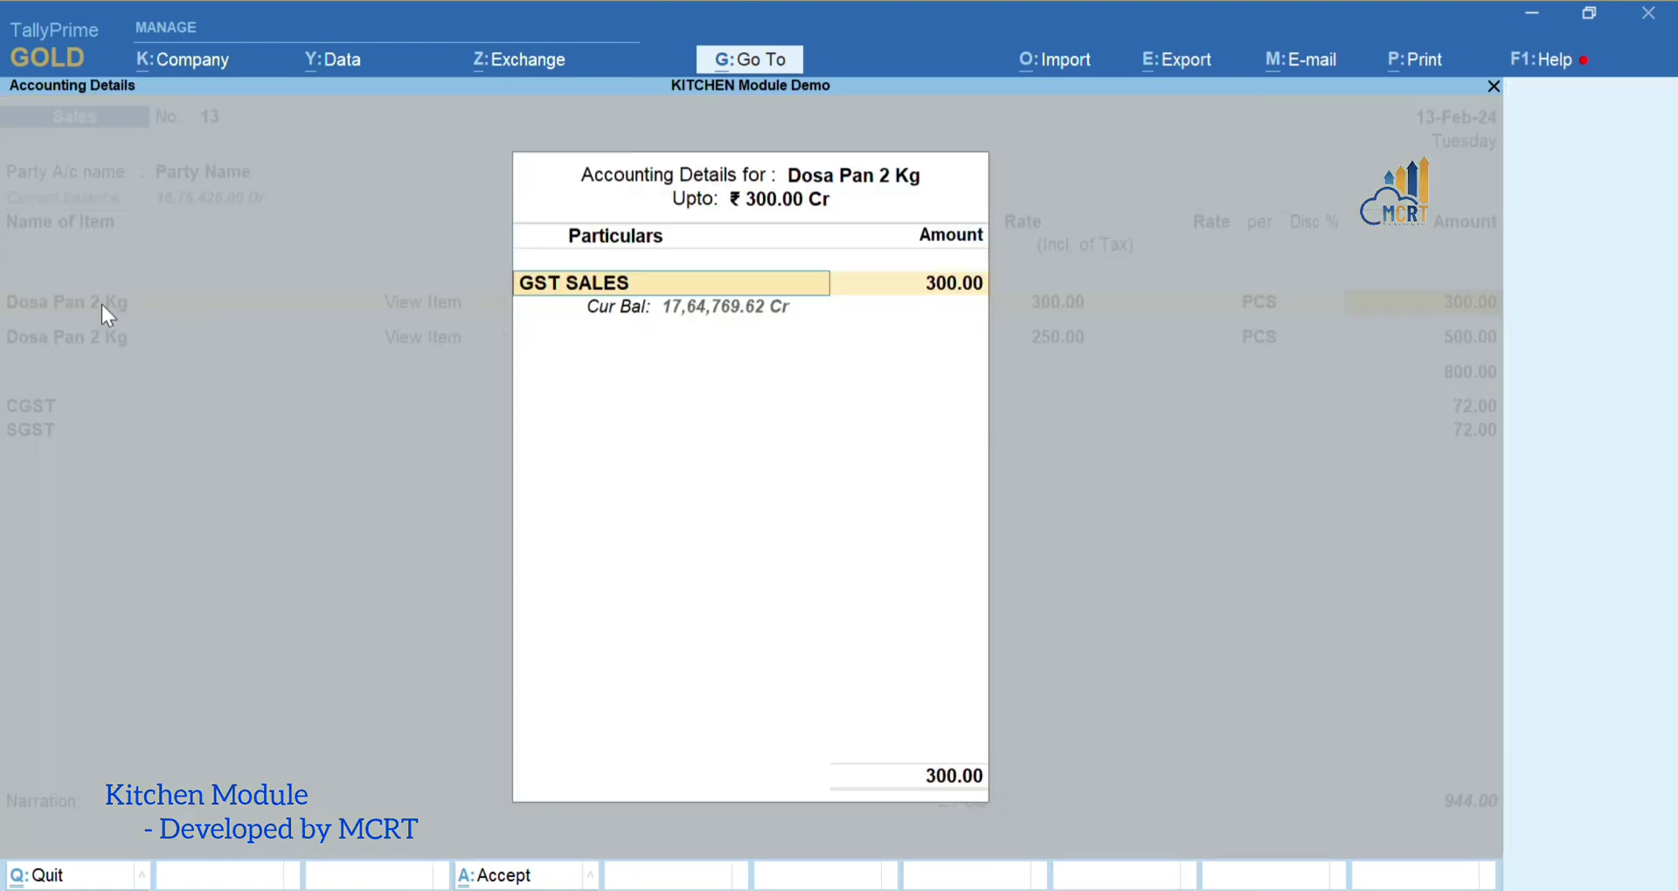
key("Return")
key("Return")
key("Return")
Go through the second Dosa Pan line's item allocation, keeping its weight, rate and Kg basis, up to its View Item option
key("Return")
key("Return")
key("Return")
key("Return")
key("Return")
key("Return")
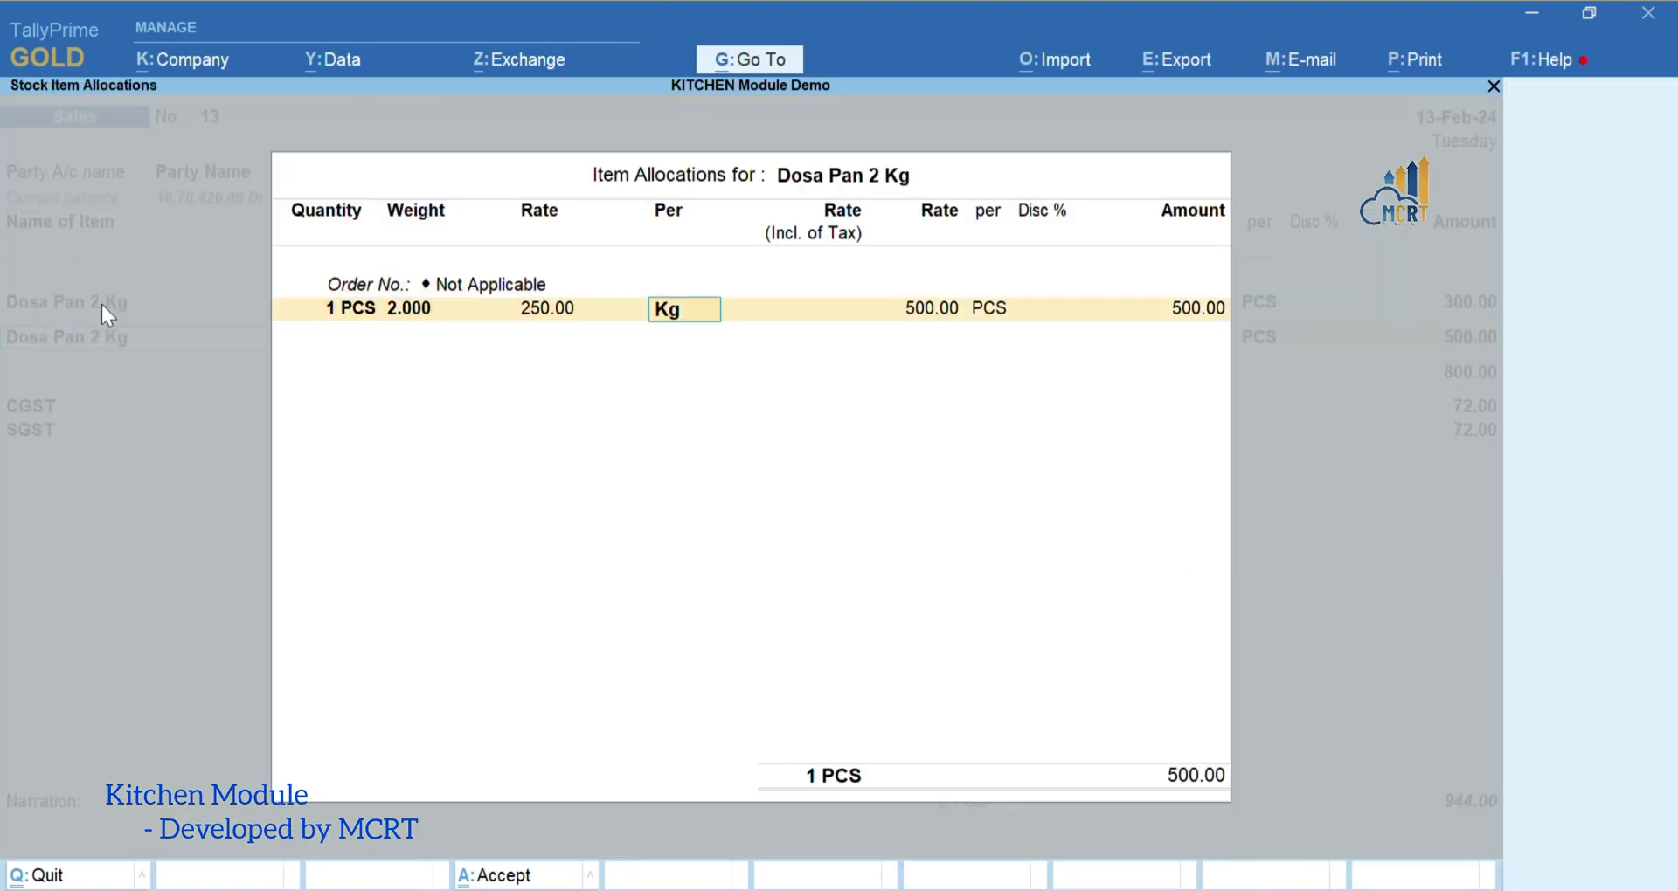
key("Return")
key("Return")
key("Return")
key("Return")
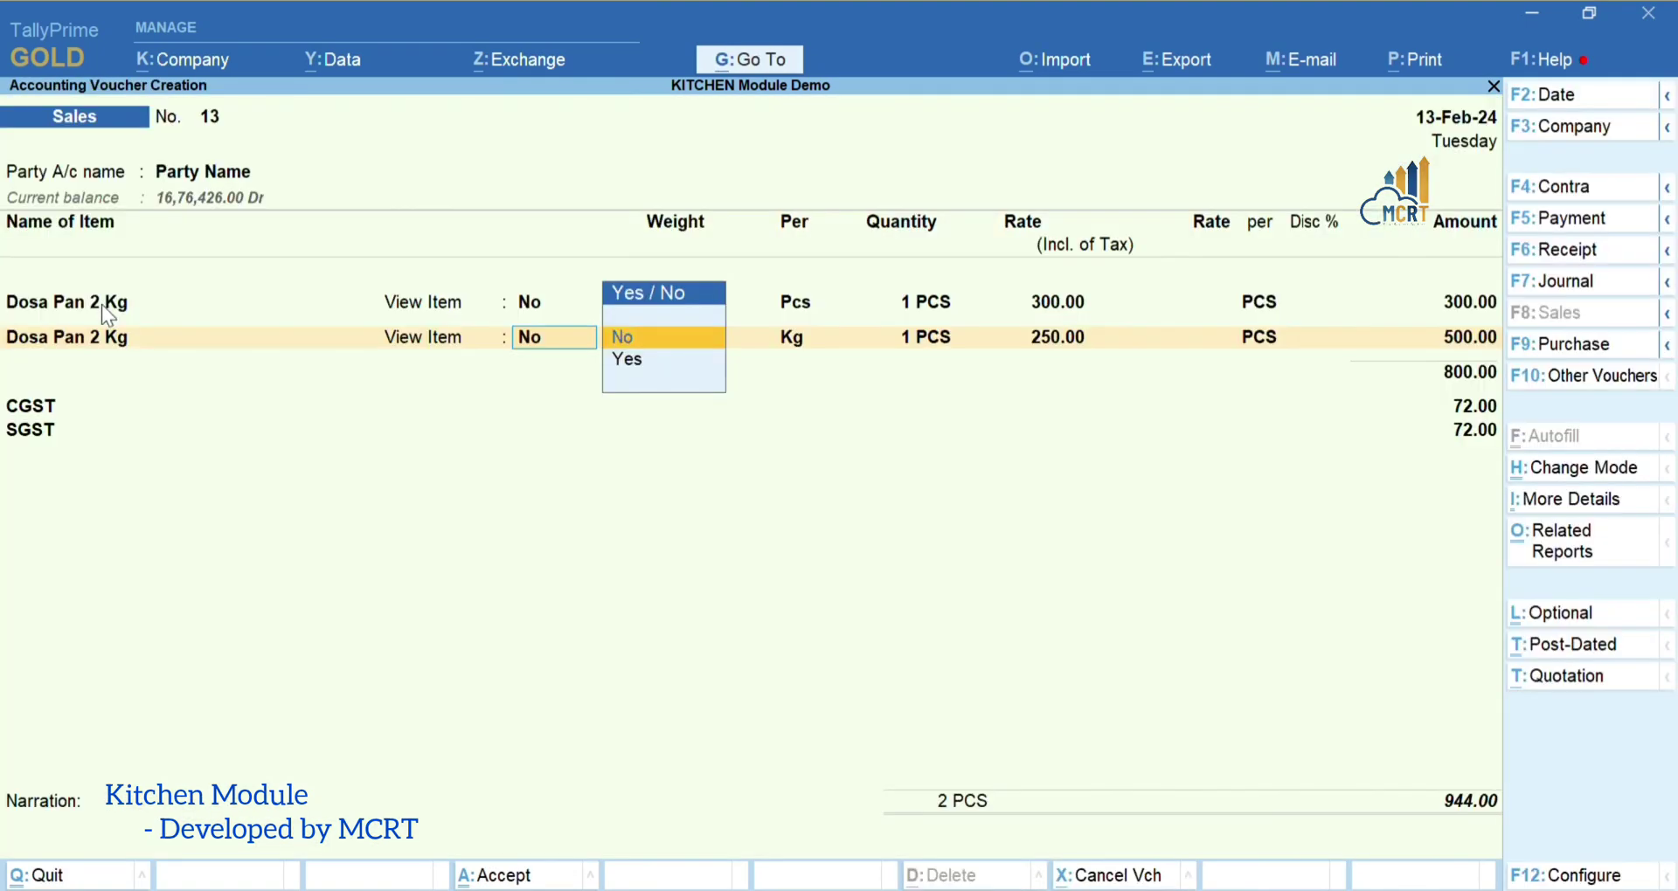
Show the second Dosa Pan line's item image with View Item at Yes, close it and restore No
key("Down")
key("Return")
key("Escape")
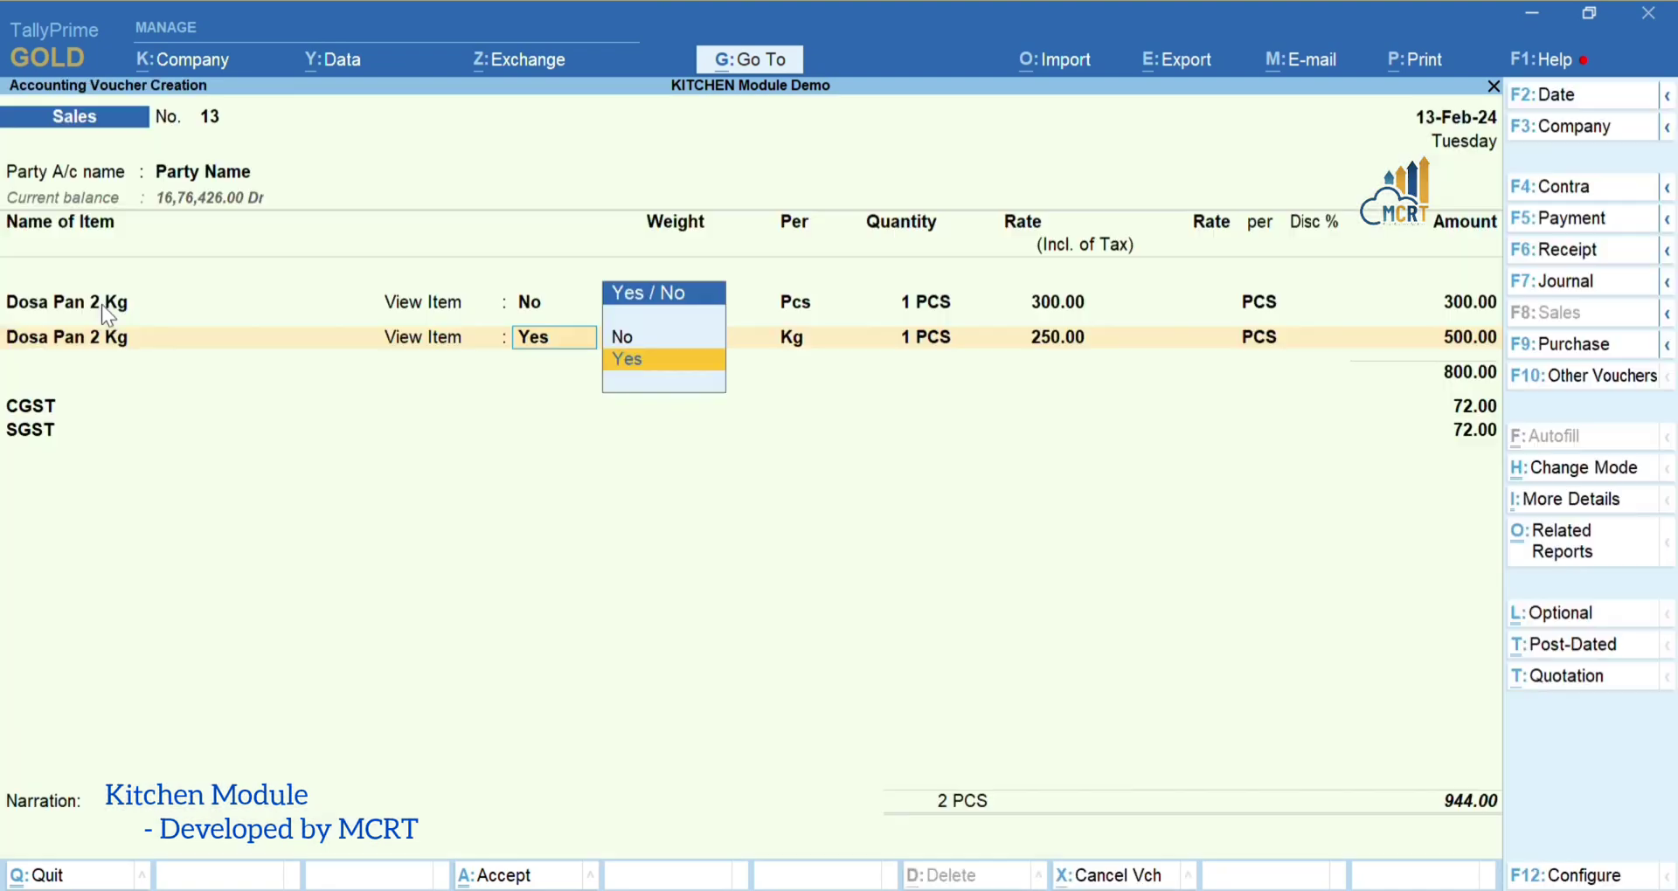
key("Up")
key("Return")
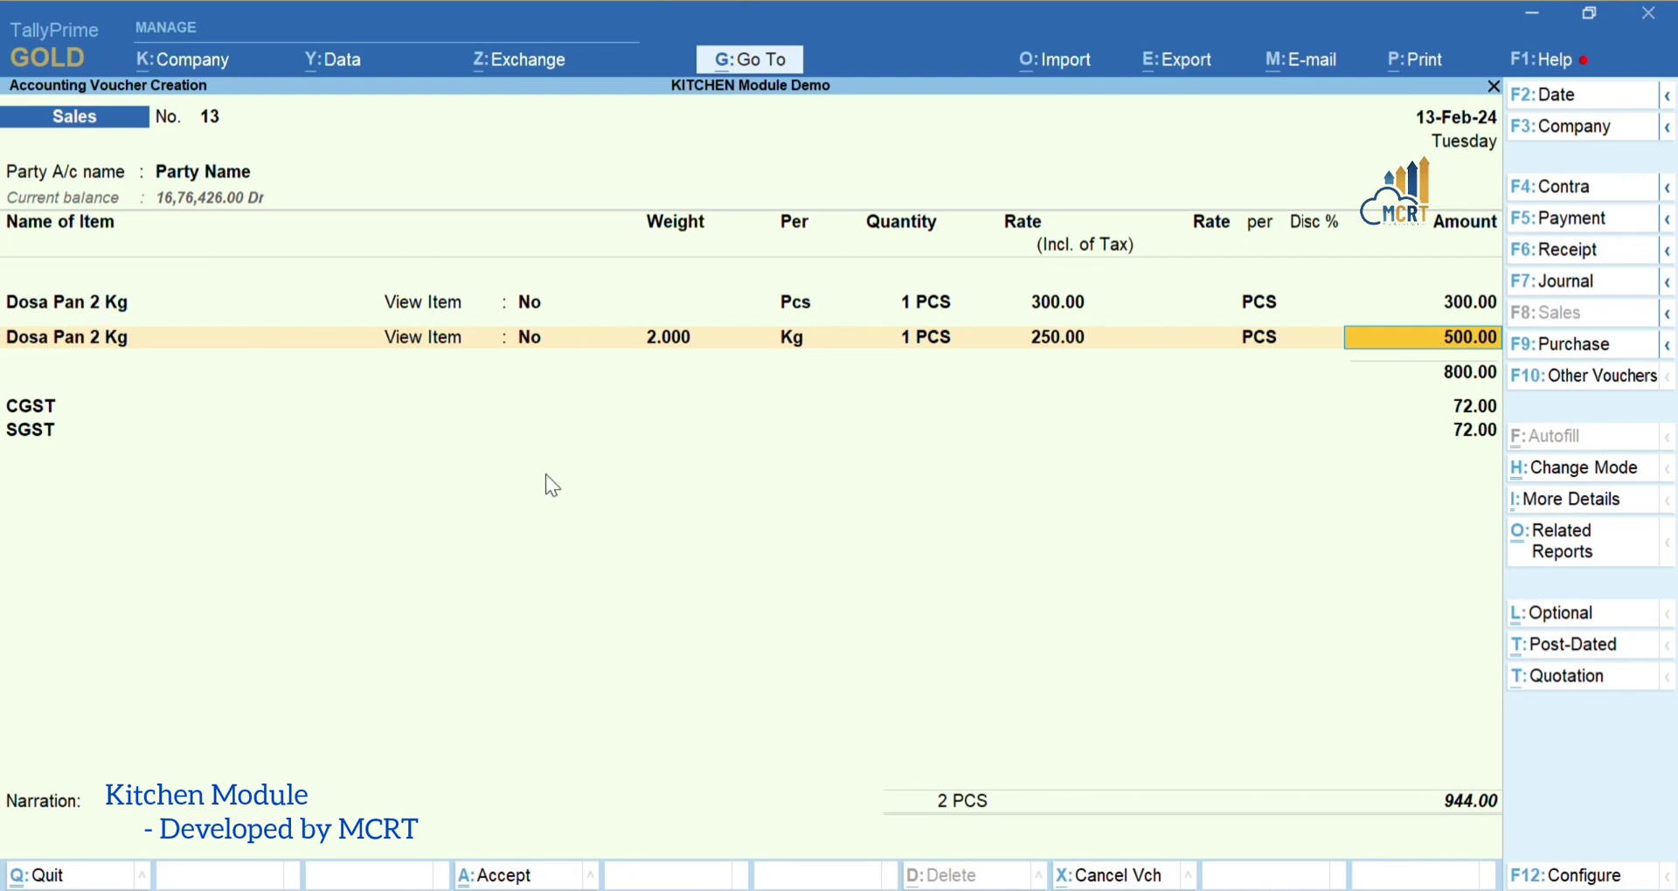
Switch the Sales voucher to a quotation using the QUOTATAION voucher type
left_click(1558, 688)
key("Up")
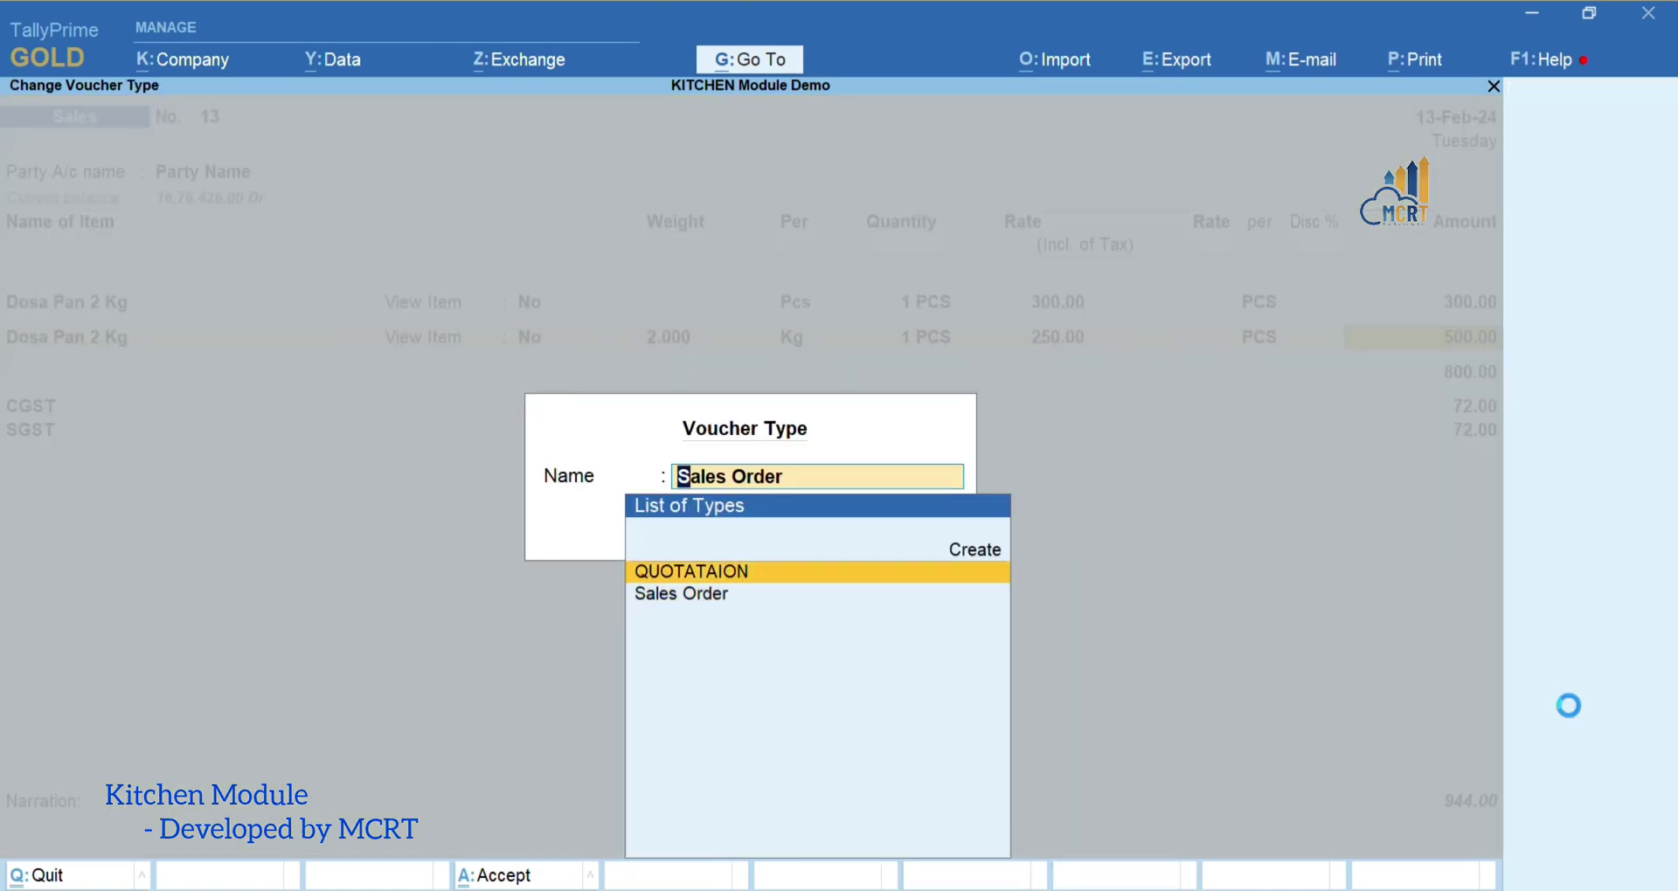
key("Return")
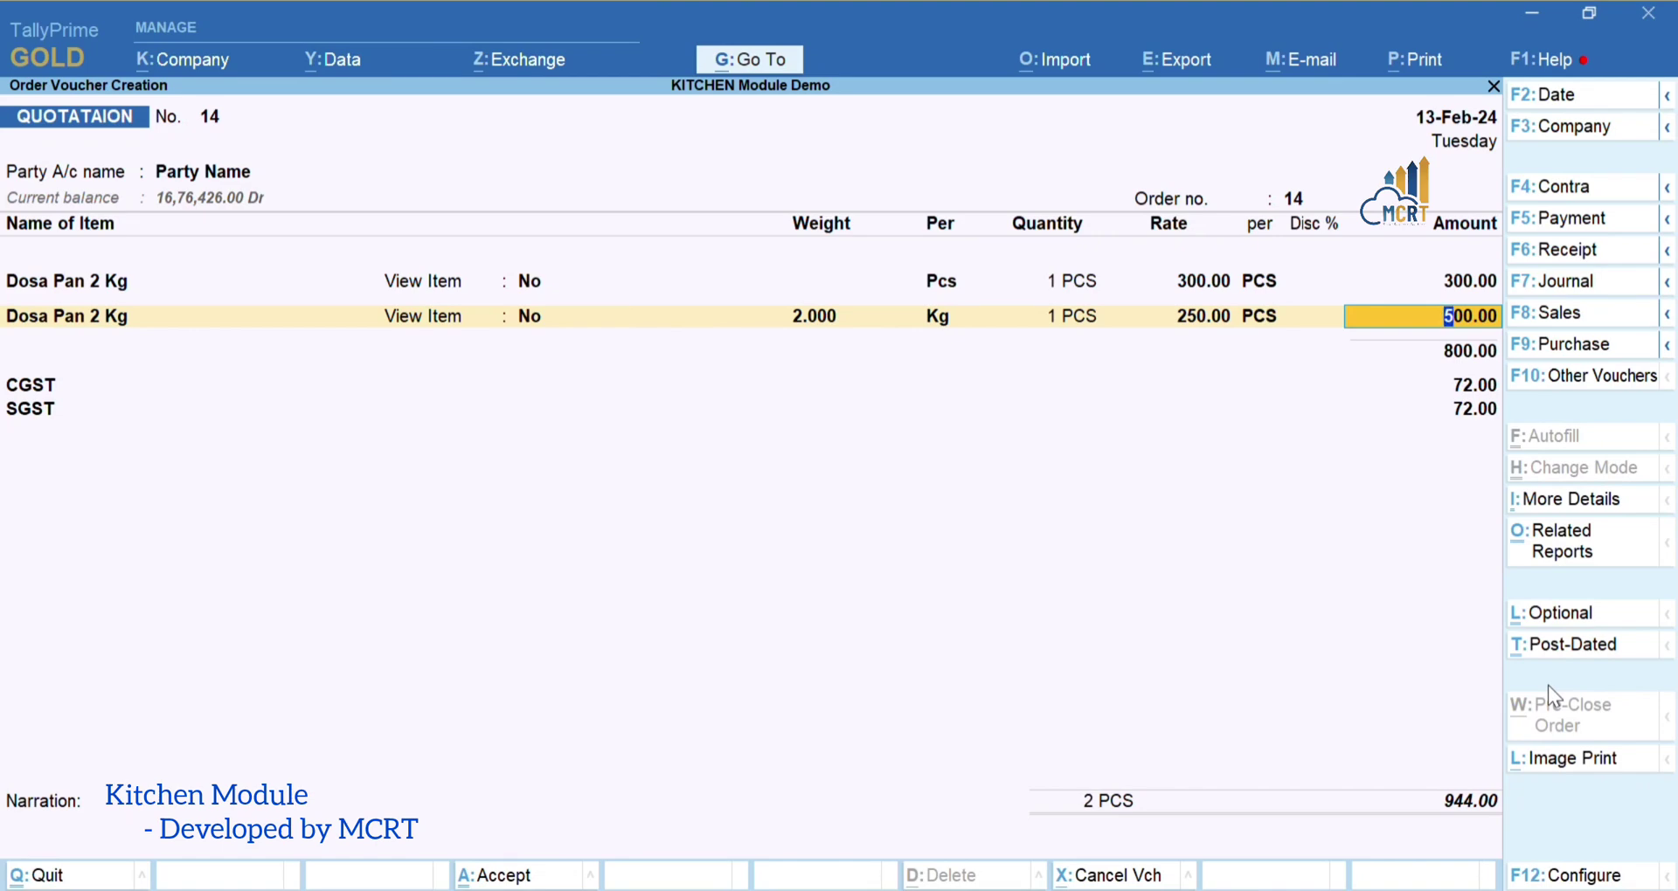
Preview the quotation's standard printout enlarged, examine its item rows and columns, and close the print dialog
key("alt+p")
key("i")
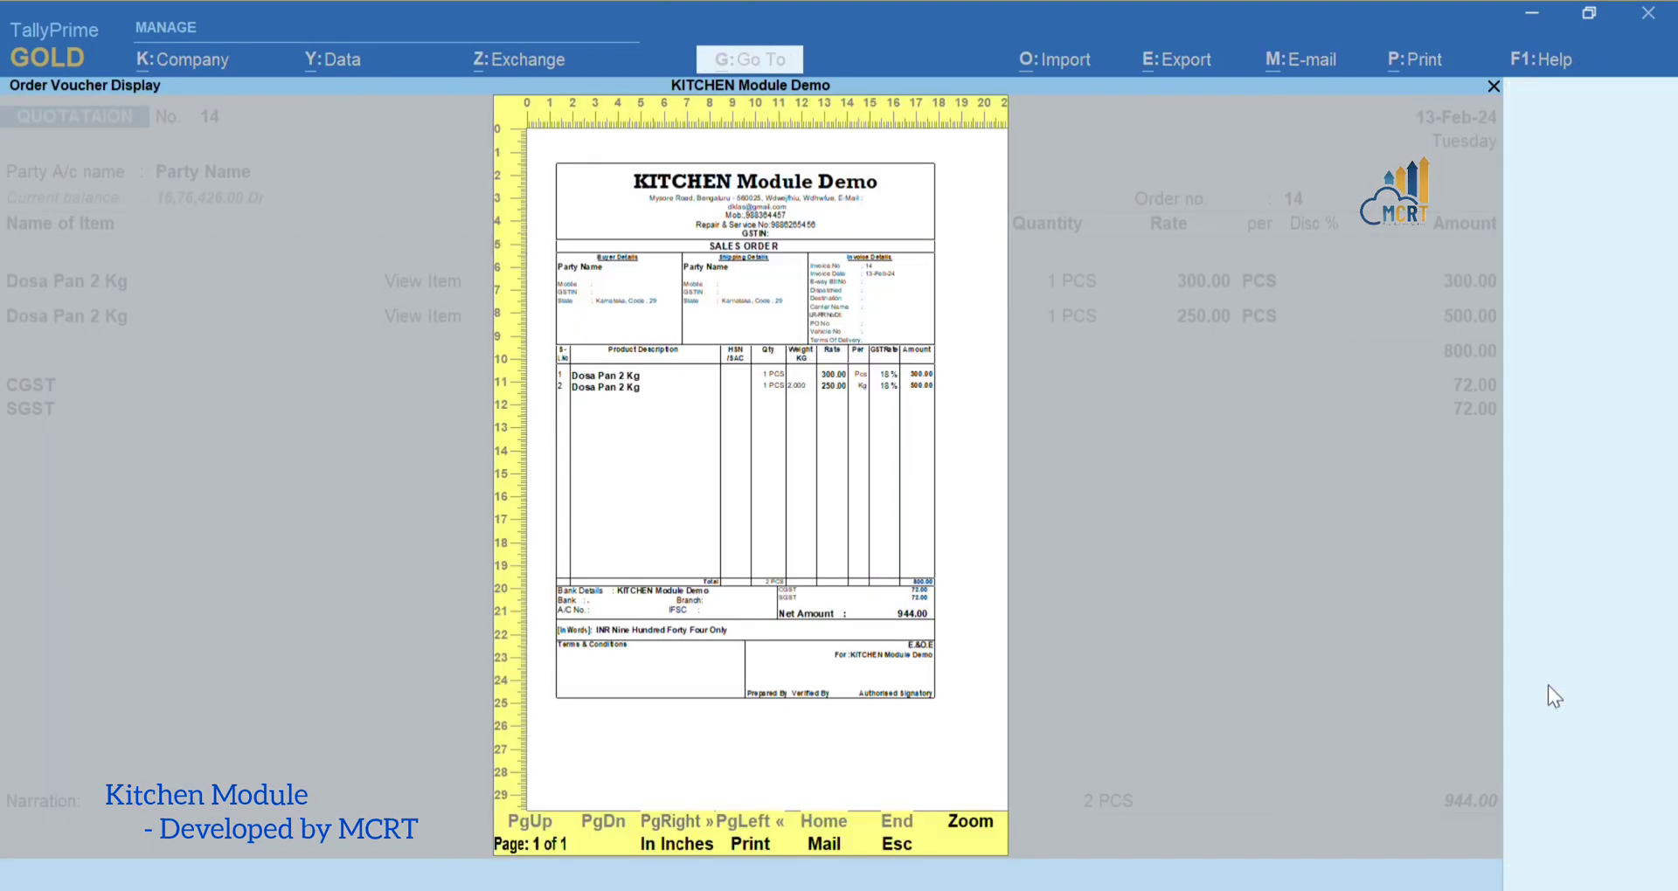
key("alt+z")
key("Down")
key("Down")
key("Down")
key("Down")
key("Down")
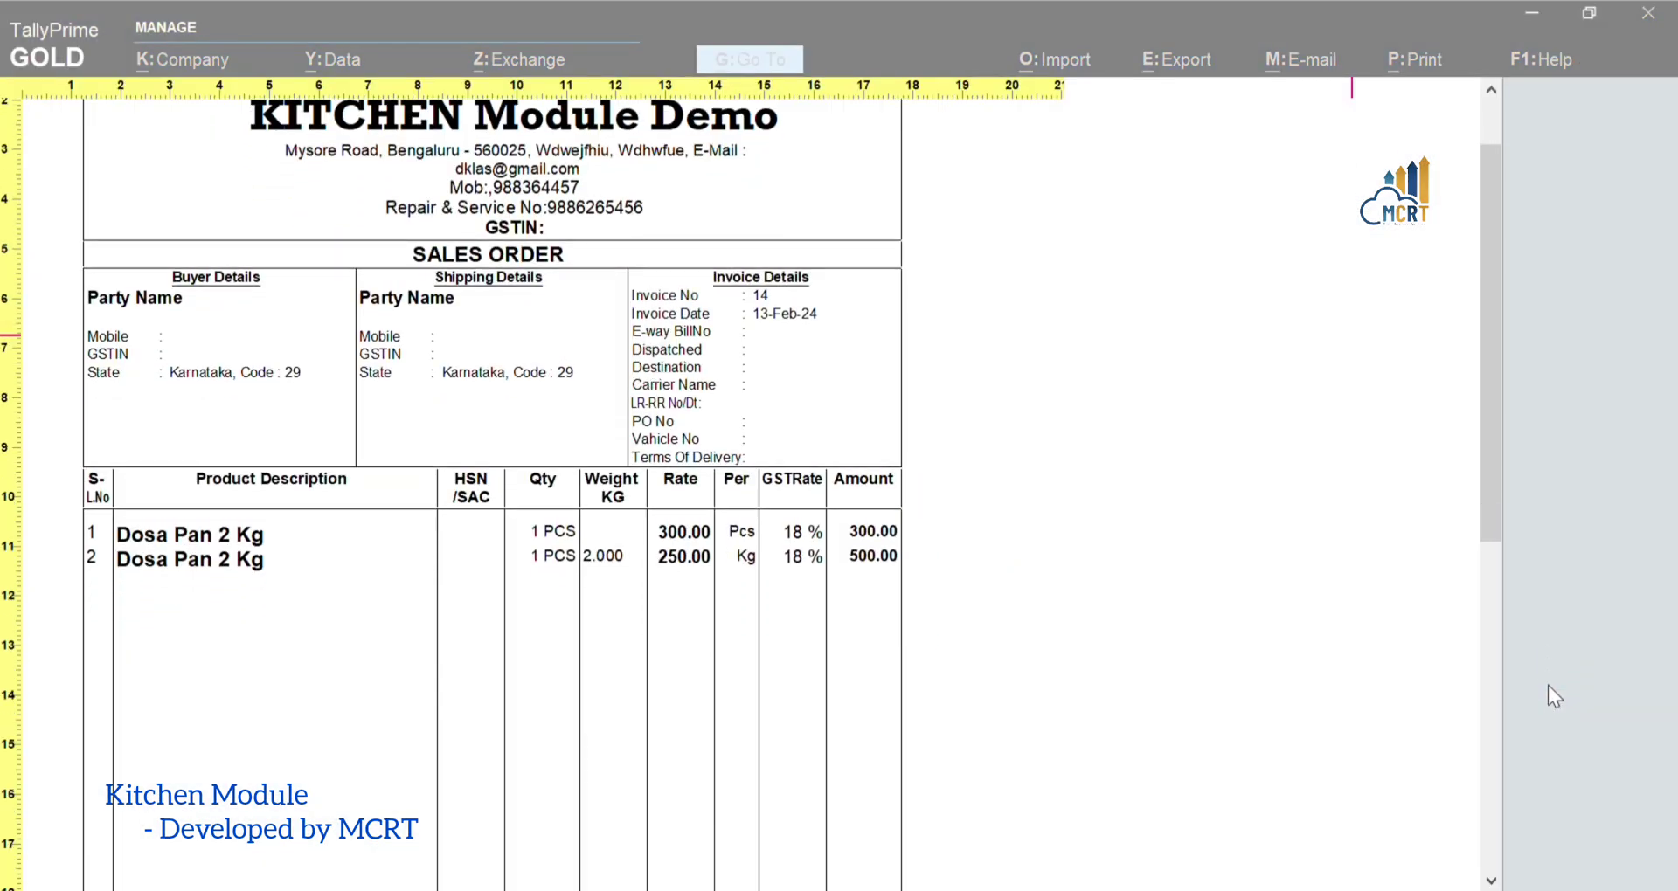
key("Escape")
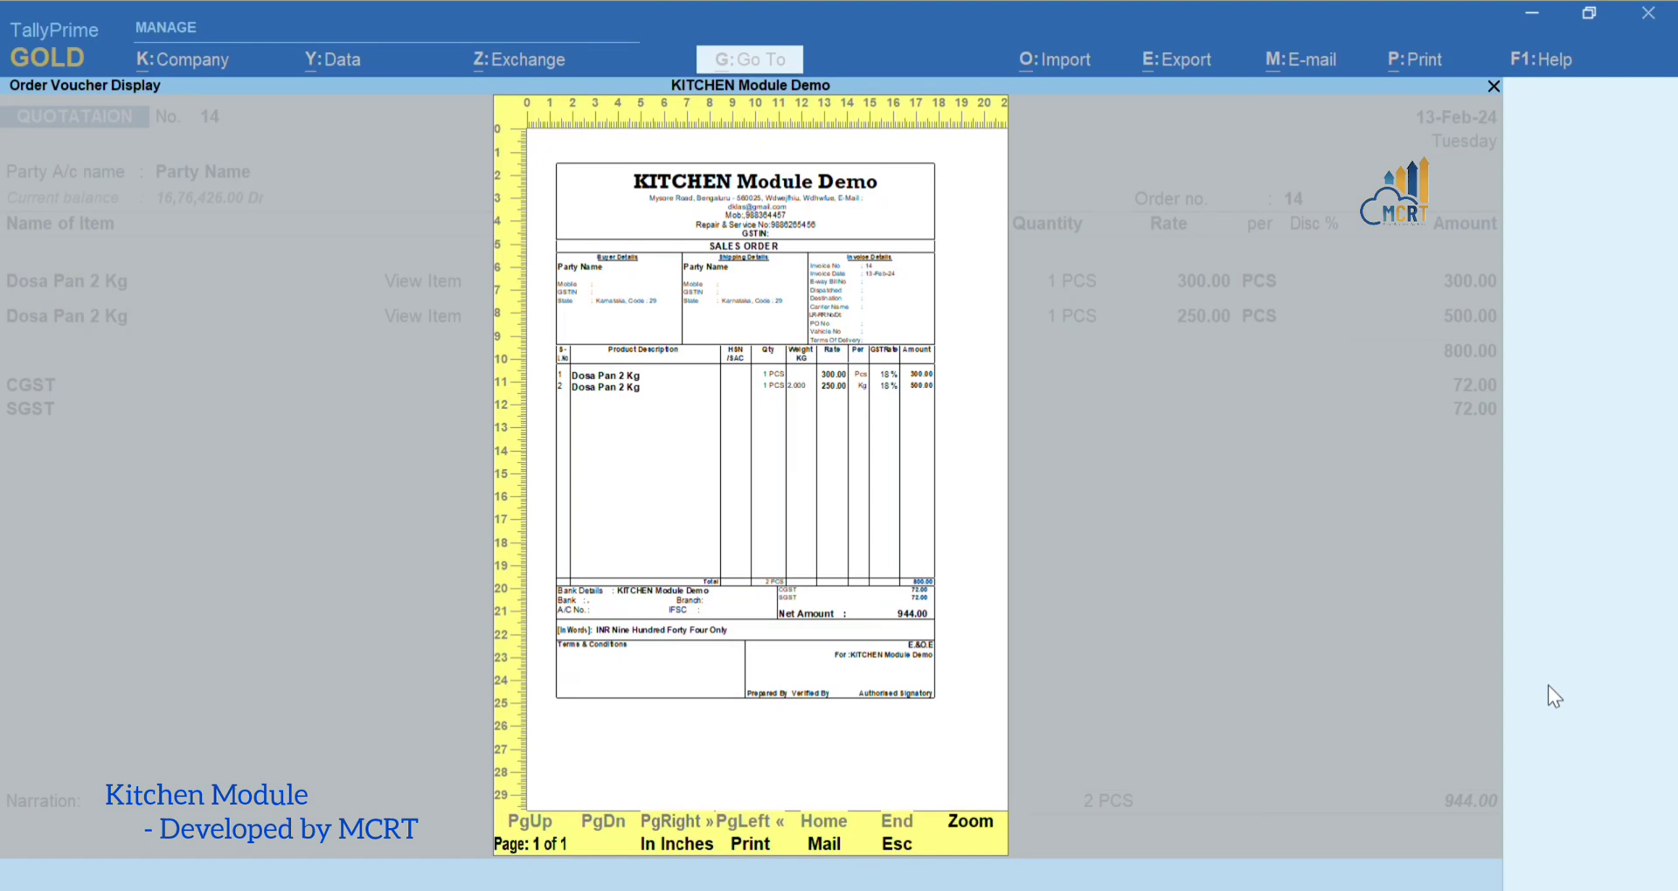
key("alt+z")
key("Escape")
key("Escape")
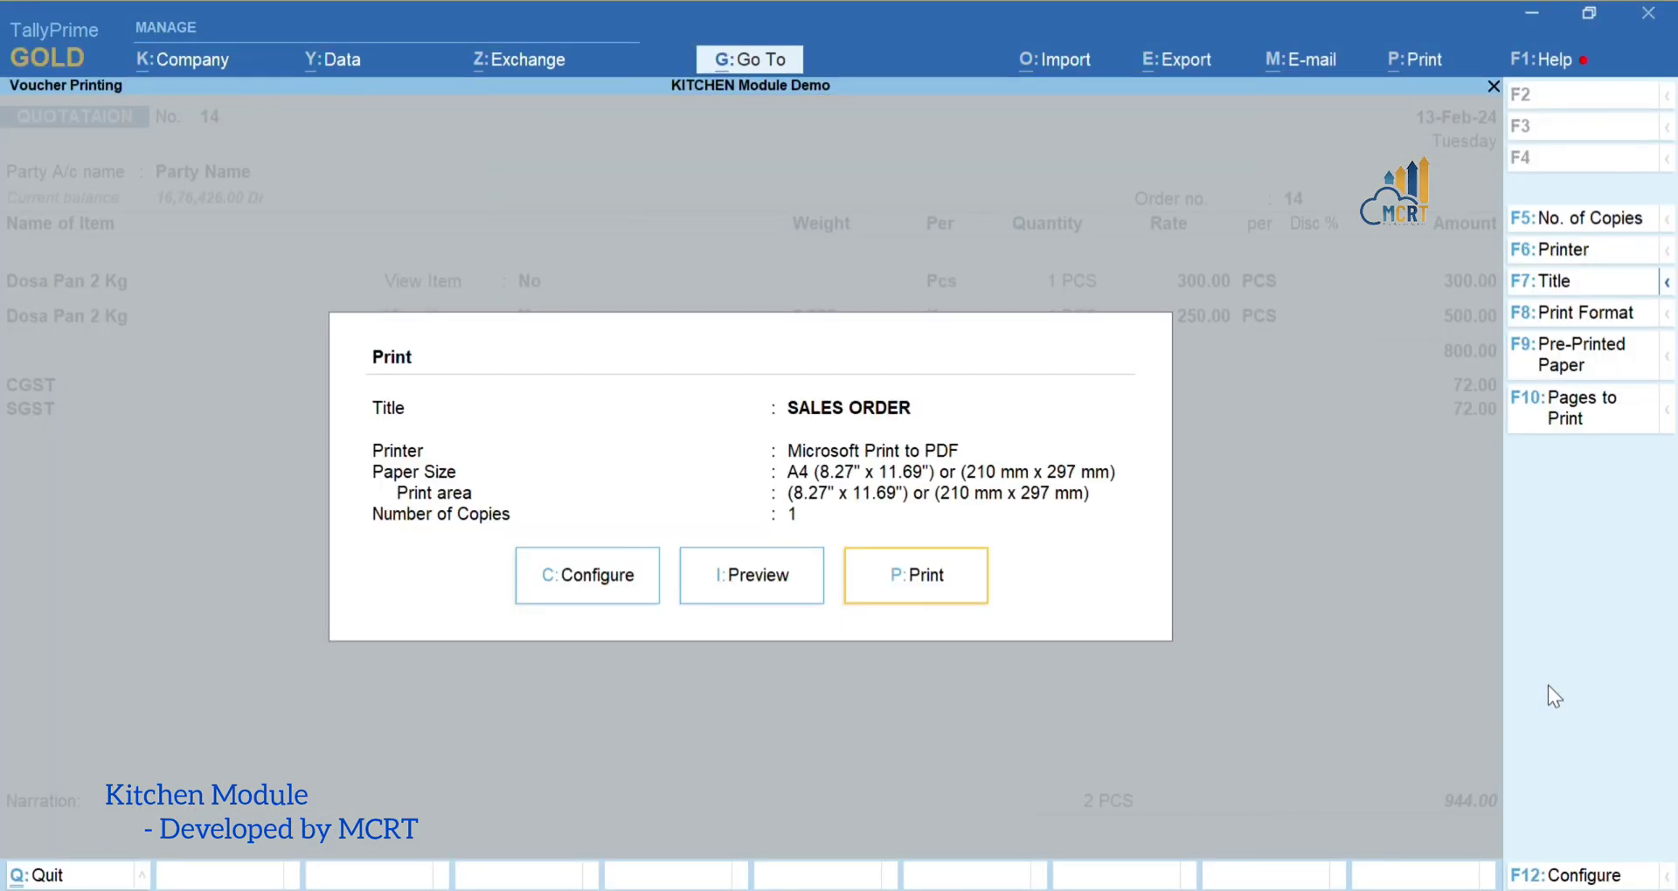
key("Escape")
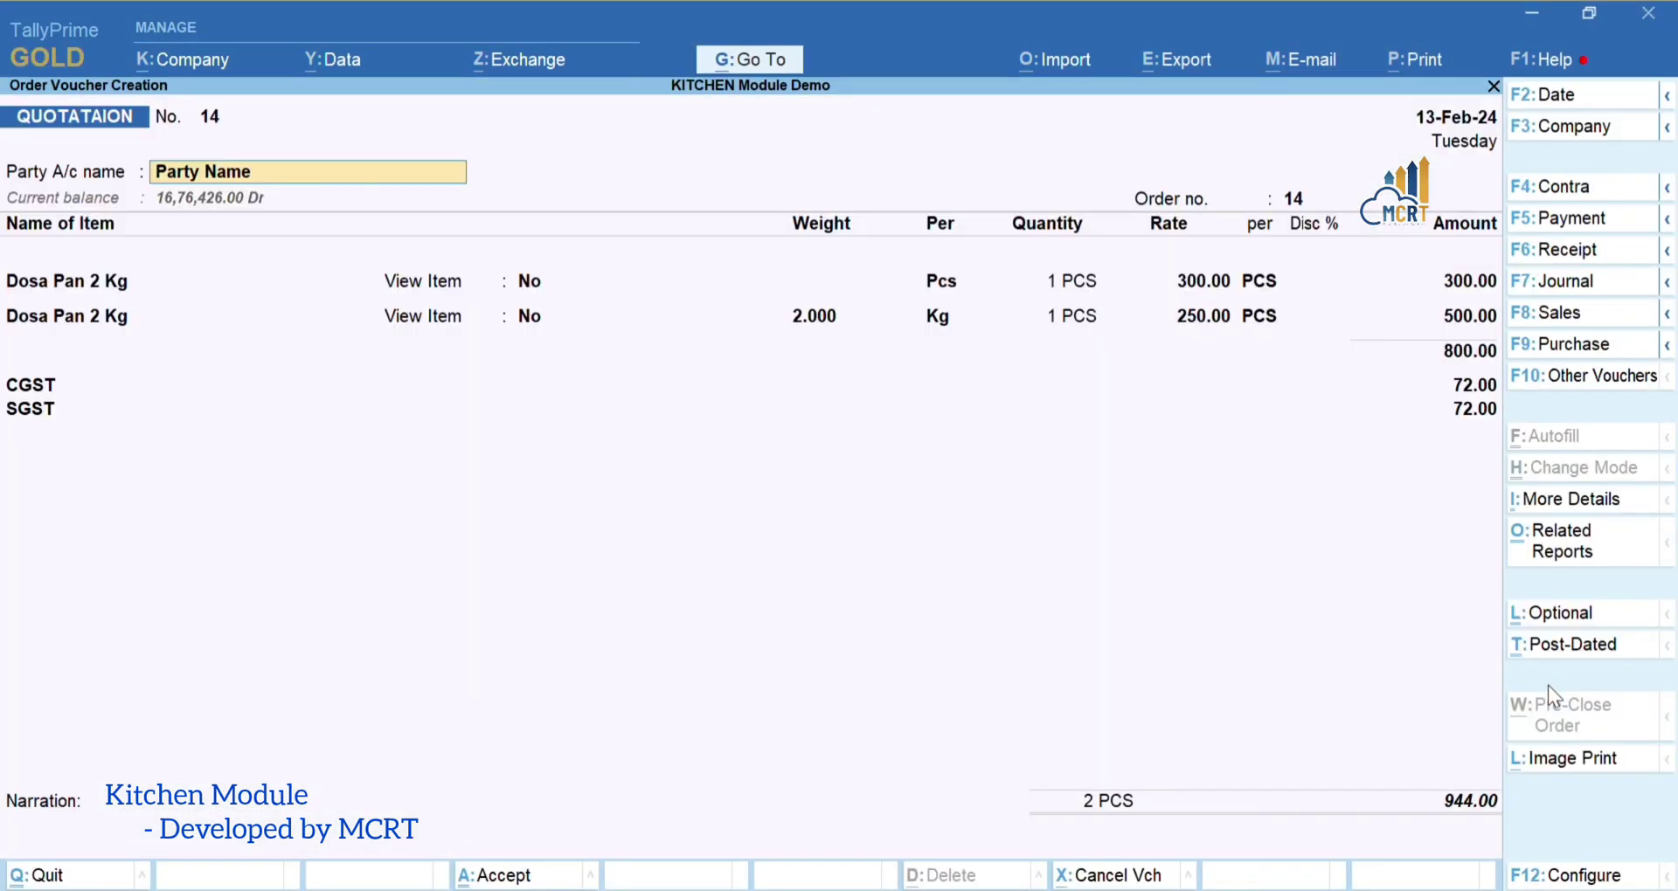
Preview the quotation's Image Print layout enlarged, examine the item images beside each line, and close the preview
left_click(1551, 760)
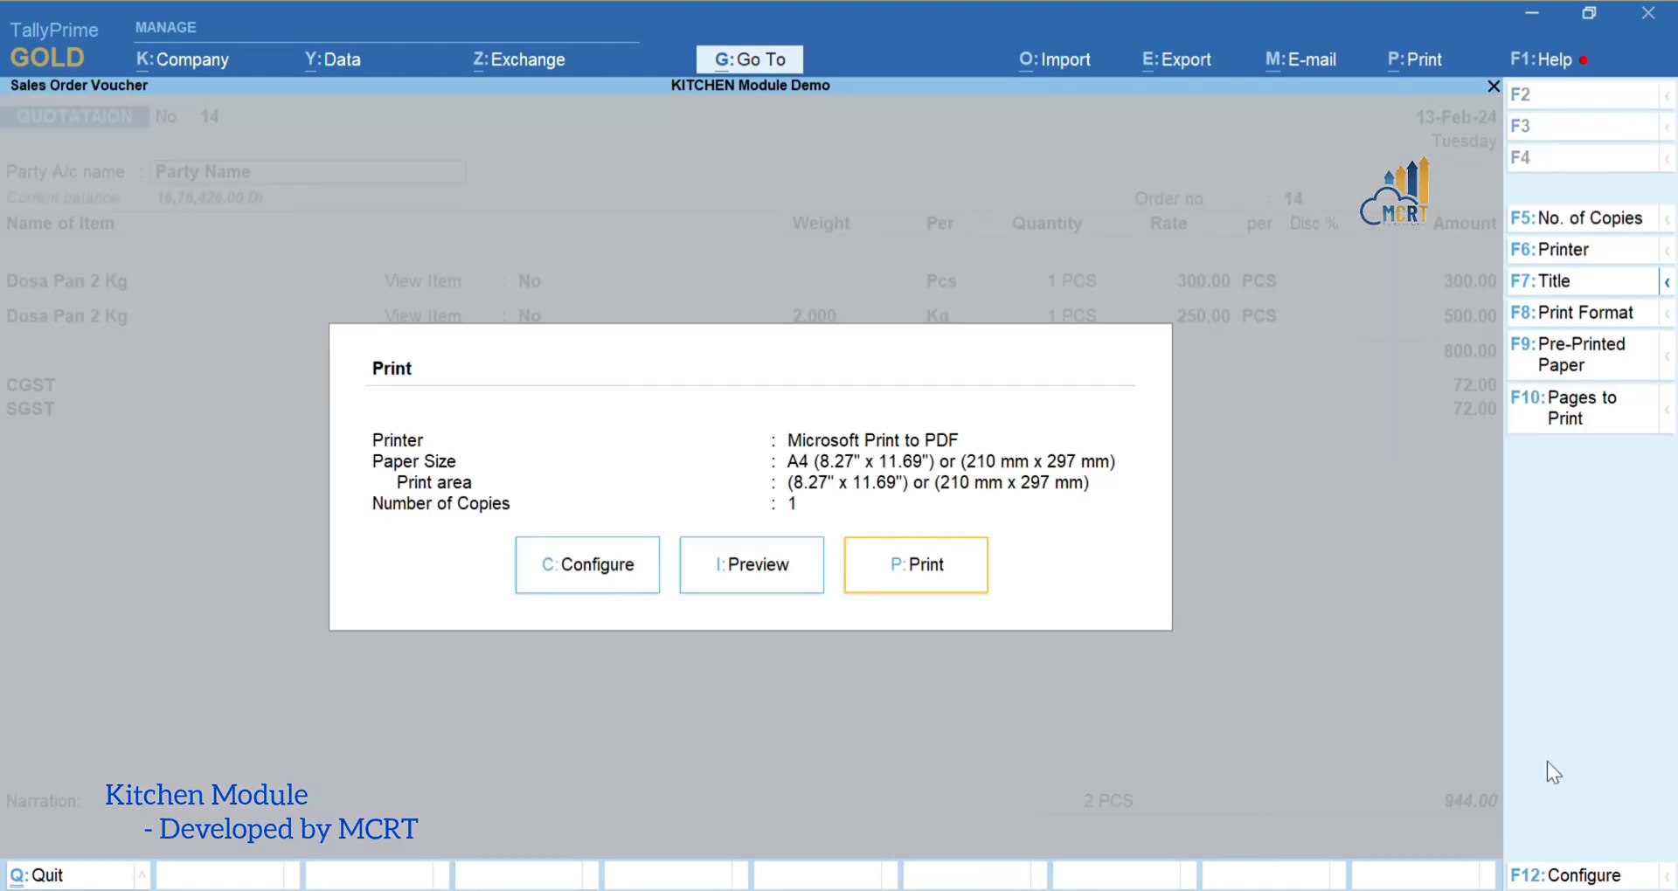
key("Left")
key("Return")
key("Return")
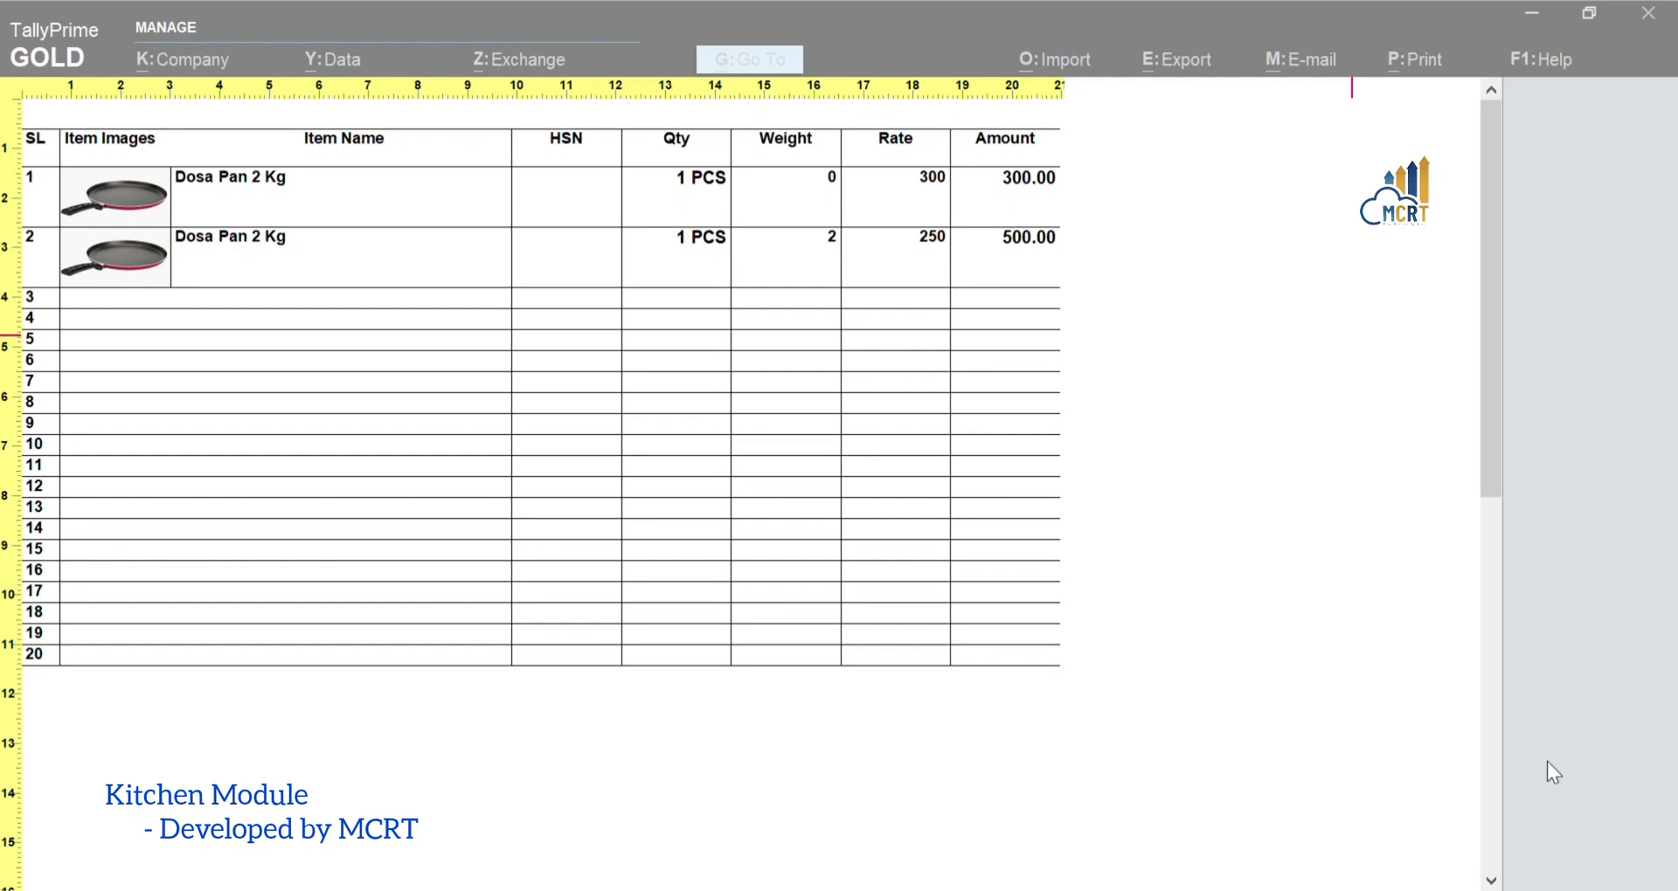
key("Escape")
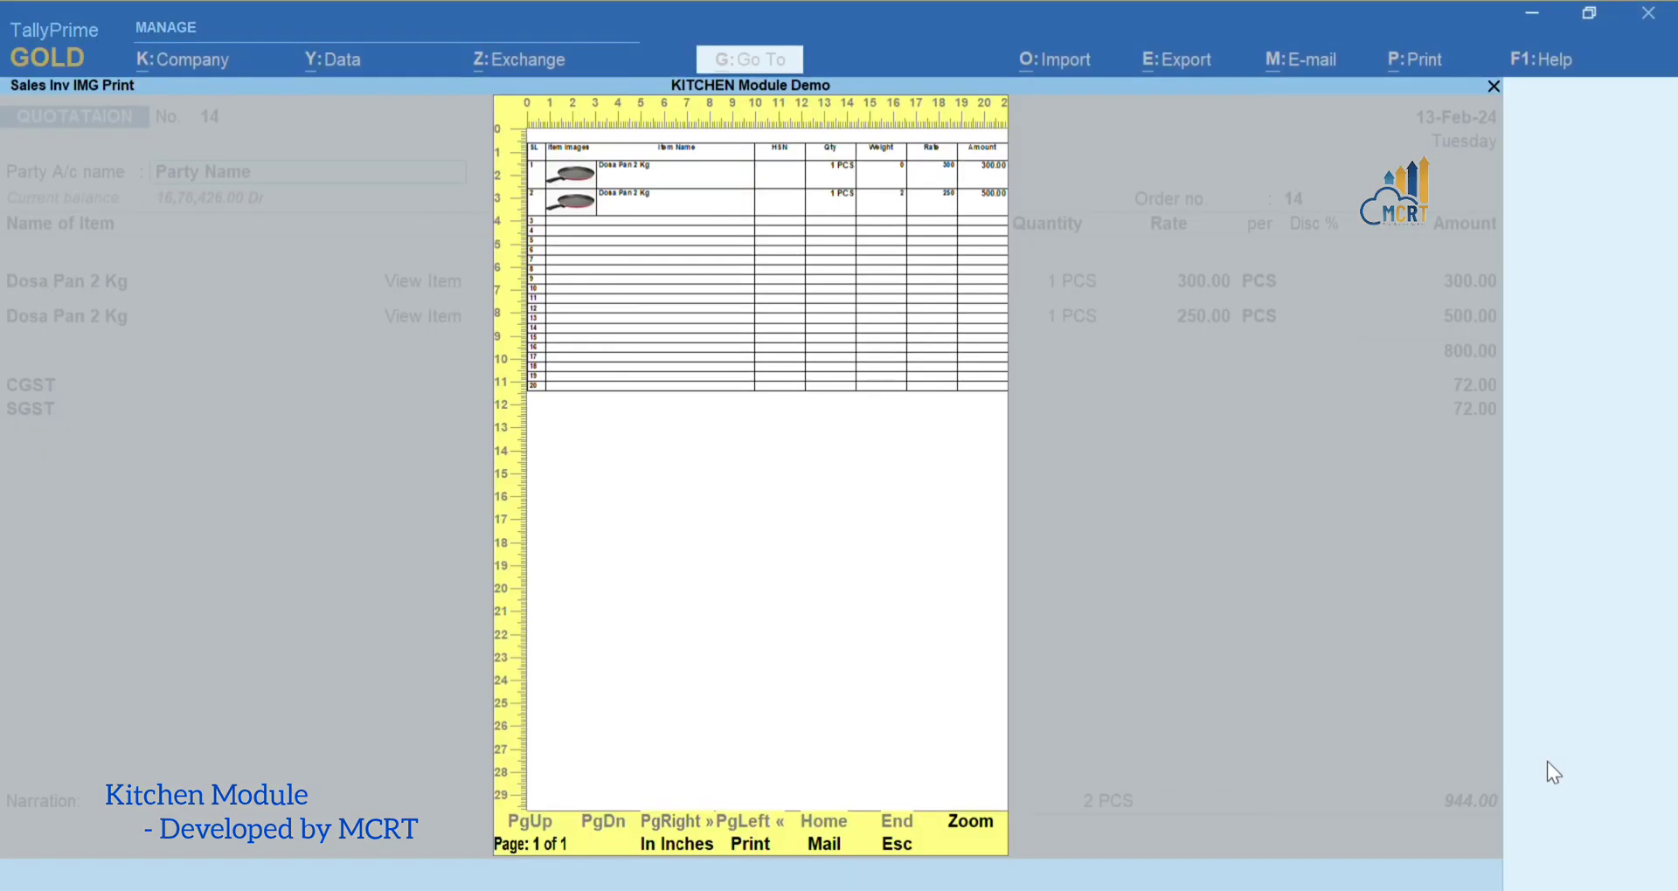
key("Escape")
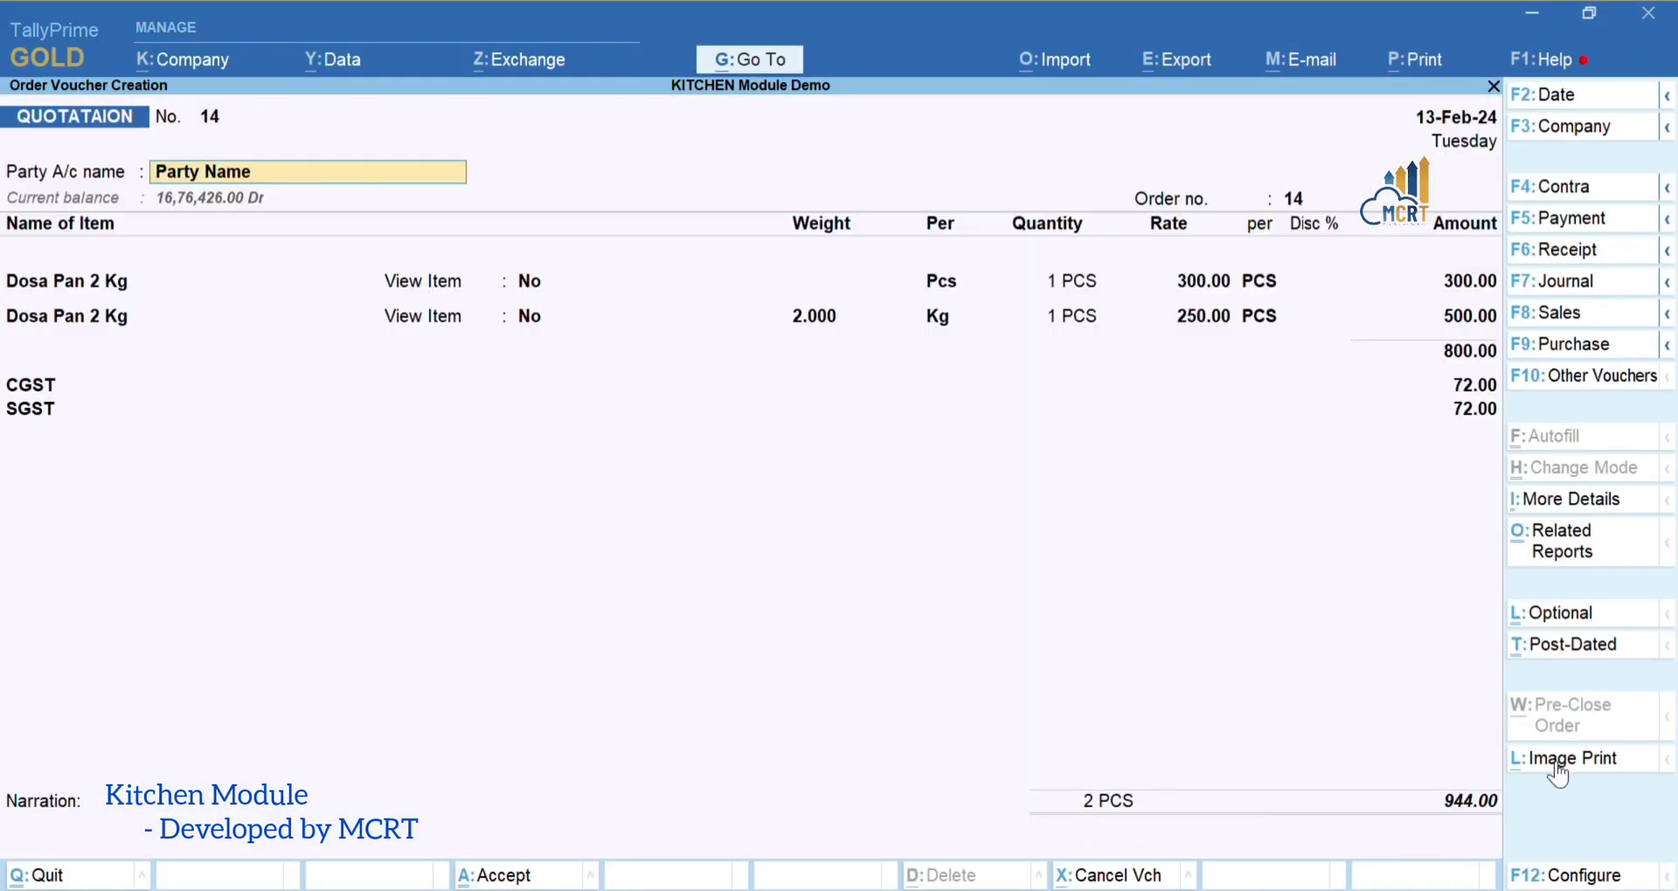